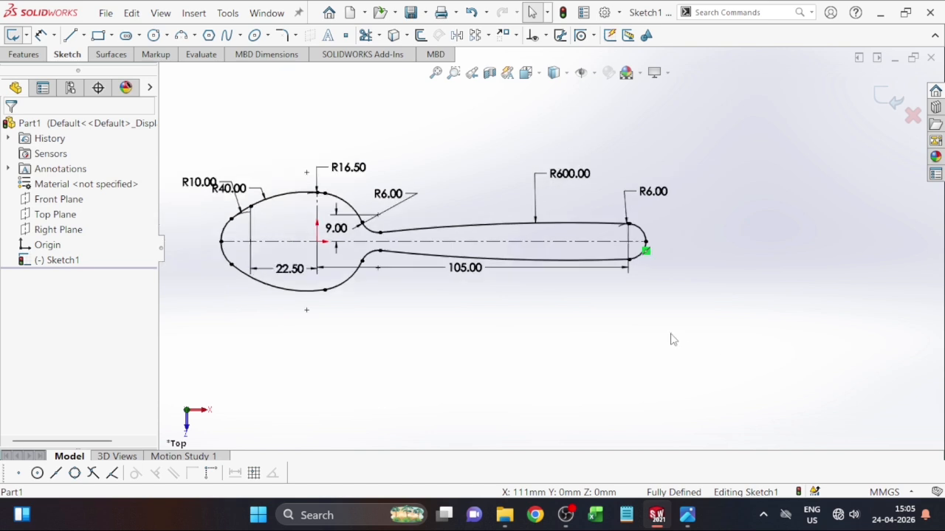
# Step: Examine the top and side views of the reference spoon drawing in the image viewer, then return to SOLIDWORKS
pyautogui.scroll(-2, 612, 236)
pyautogui.scroll(-1, 485, 347)
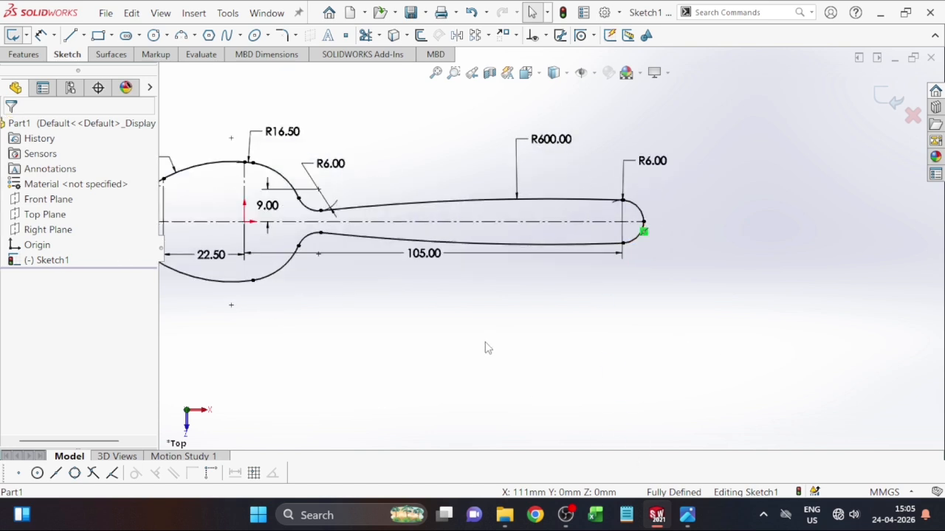
pyautogui.scroll(3, 487, 359)
pyautogui.scroll(-2, 339, 205)
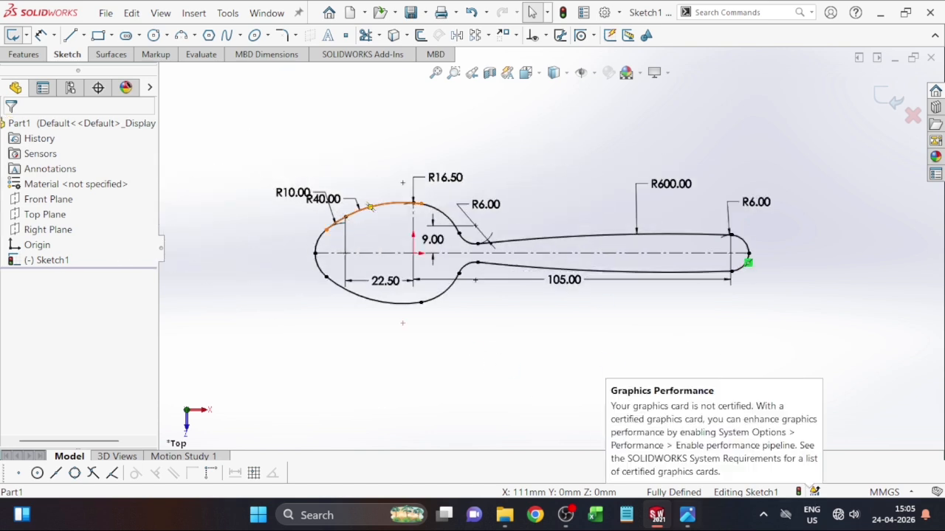
pyautogui.click(687, 517)
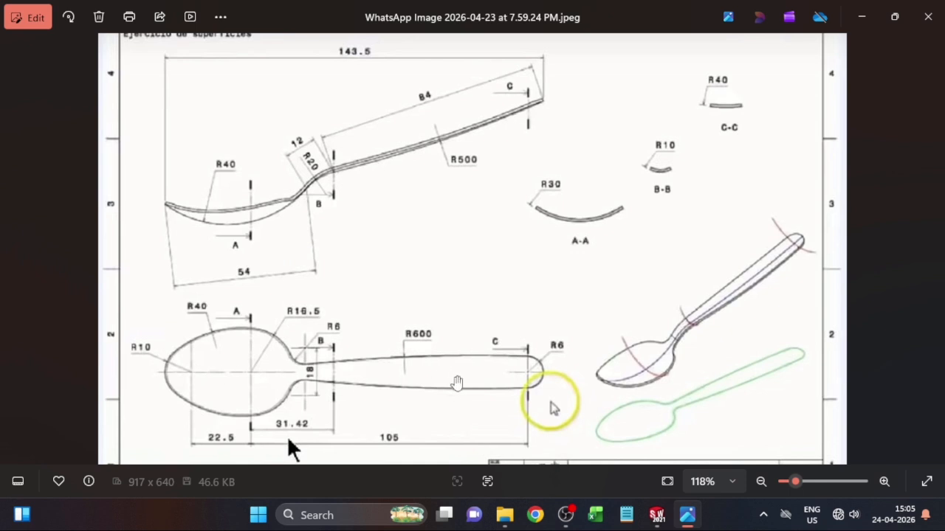
pyautogui.scroll(-1, 454, 390)
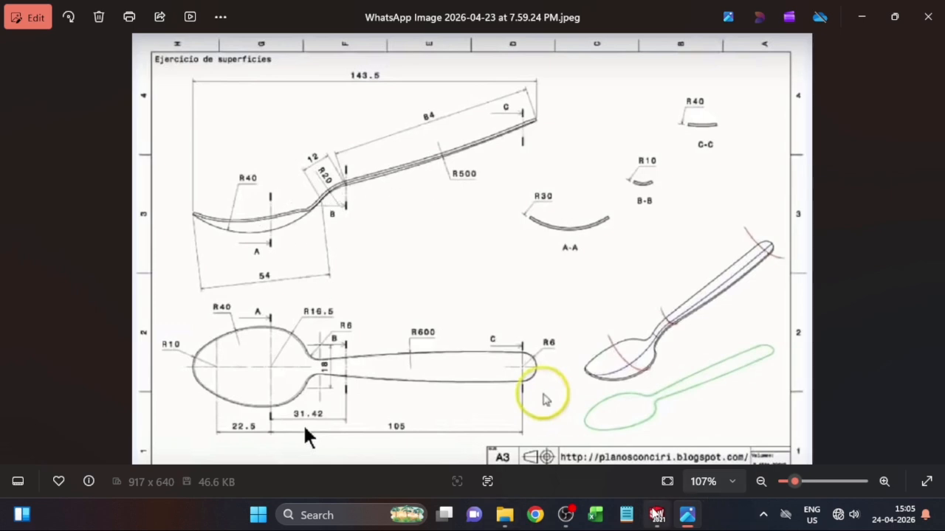
pyautogui.click(656, 515)
pyautogui.press('z')
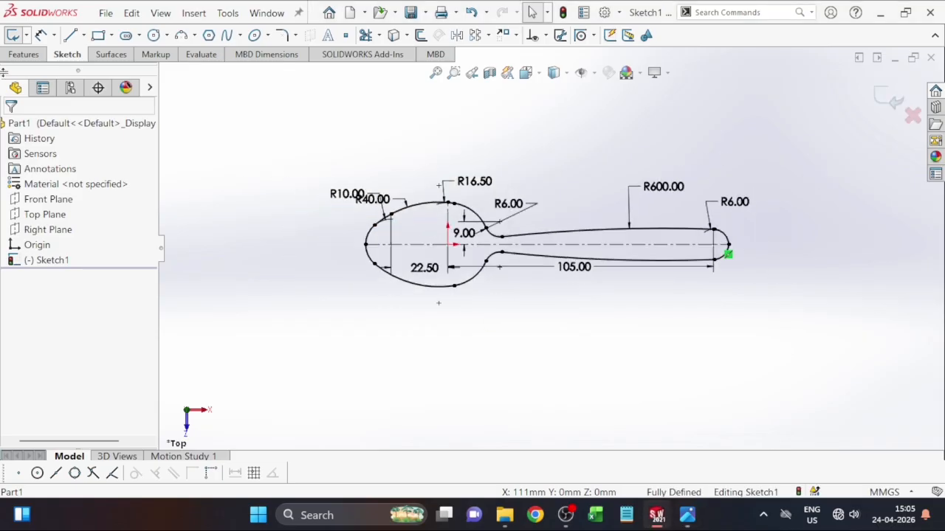
# Step: Exit the completed spoon outline sketch
pyautogui.click(112, 55)
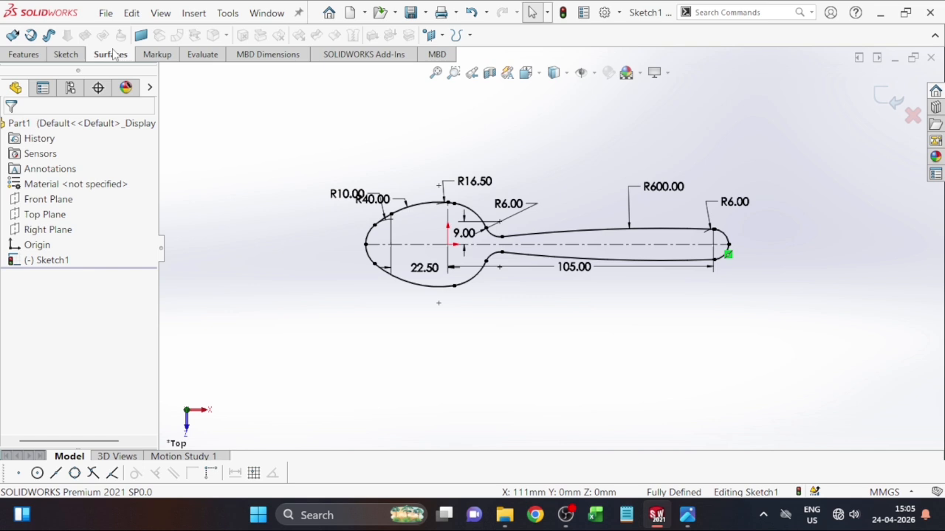
pyautogui.click(62, 57)
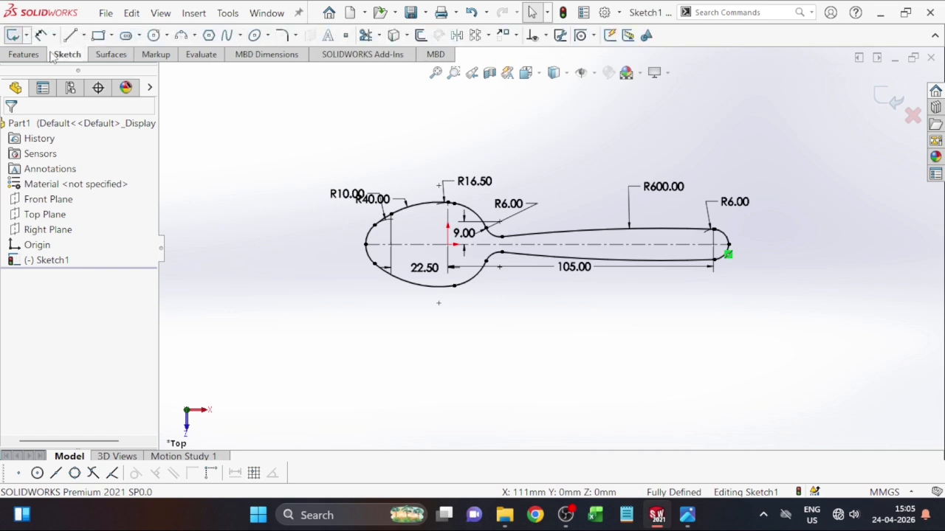
pyautogui.click(105, 56)
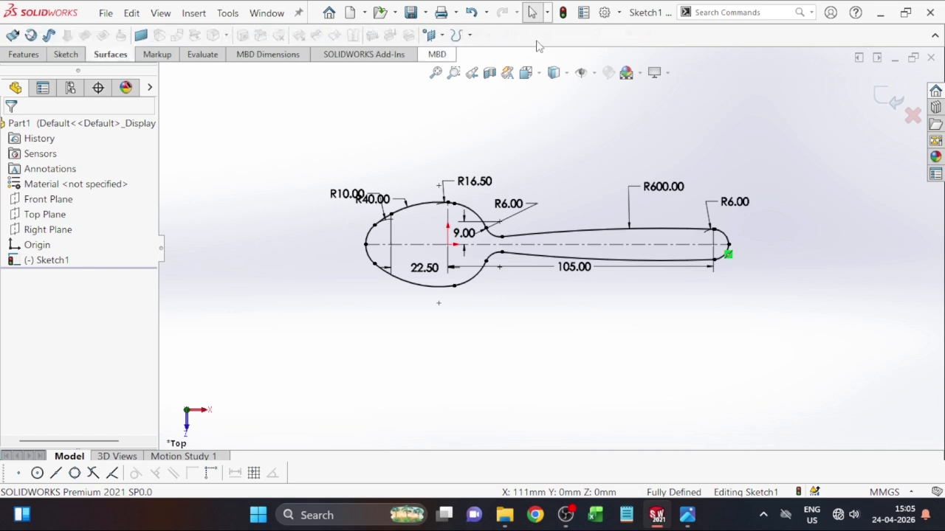
pyautogui.click(440, 36)
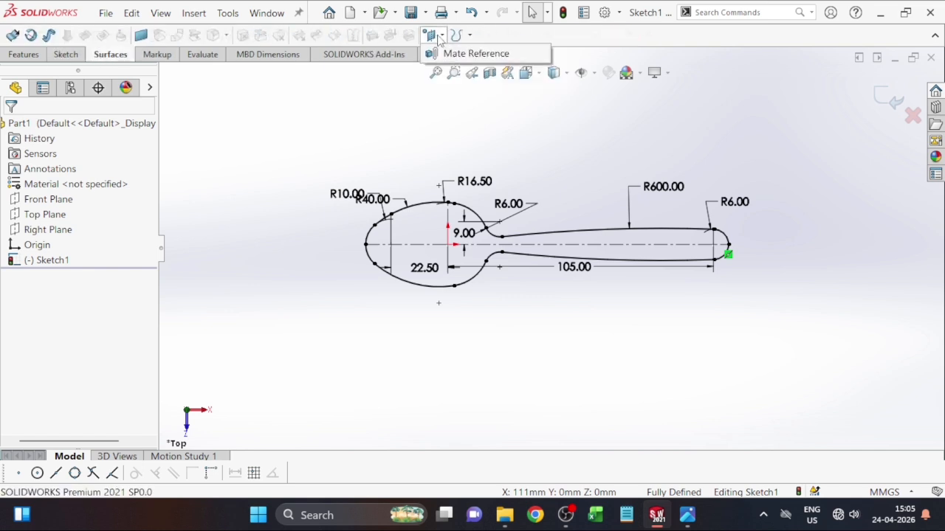
pyautogui.click(65, 55)
pyautogui.click(19, 35)
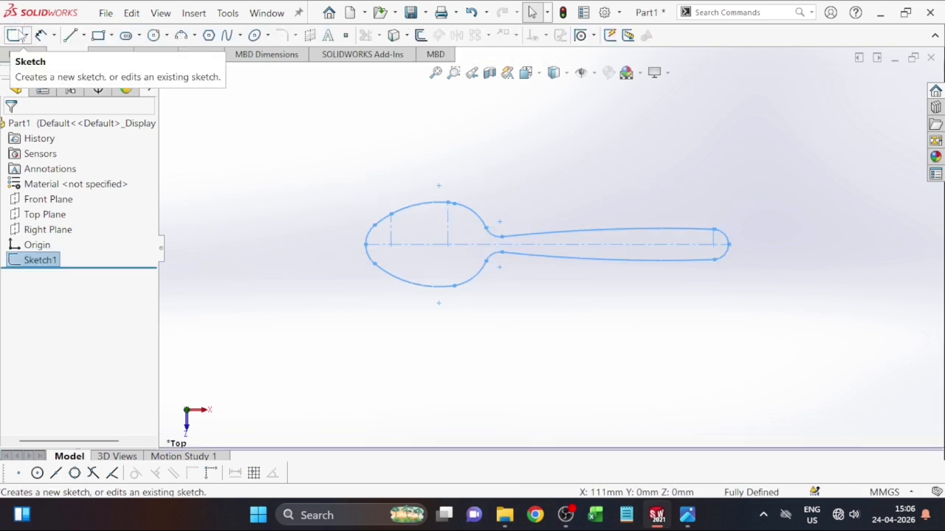
# Step: Create a reference plane at a 0 mm offset from the Front Plane
pyautogui.click(111, 55)
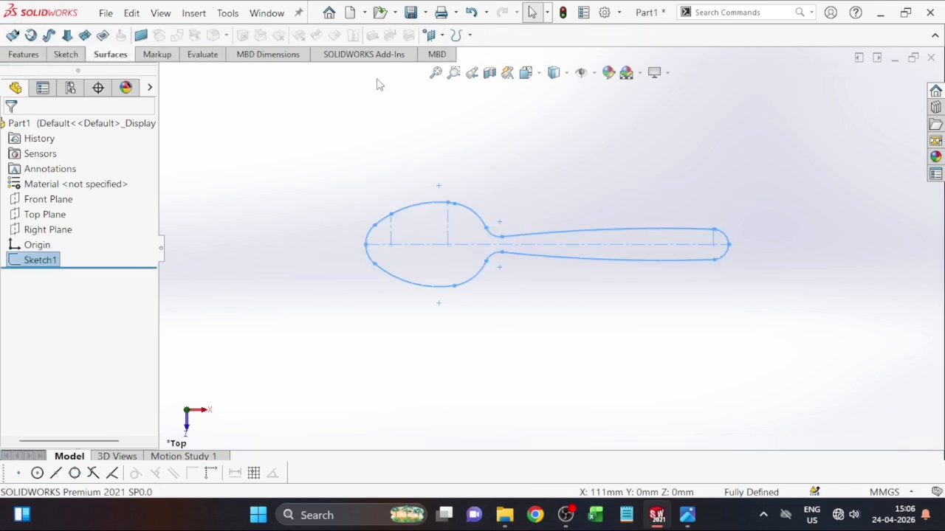
pyautogui.click(442, 36)
pyautogui.click(446, 53)
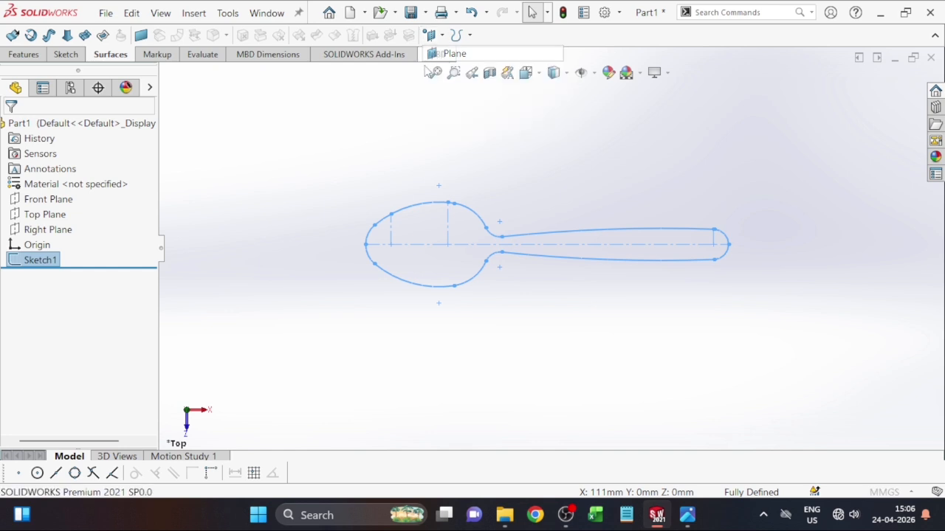
pyautogui.hotkey('ctrl', '1')
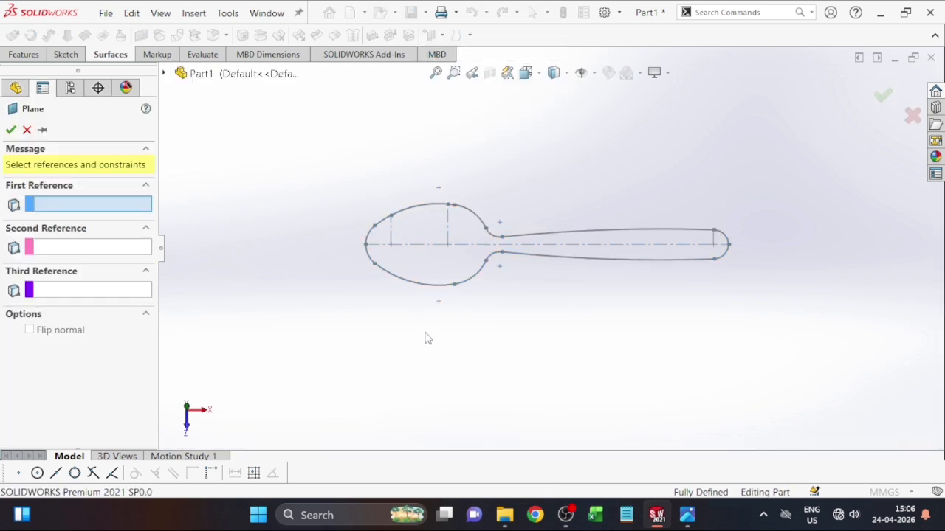
pyautogui.press('Down')
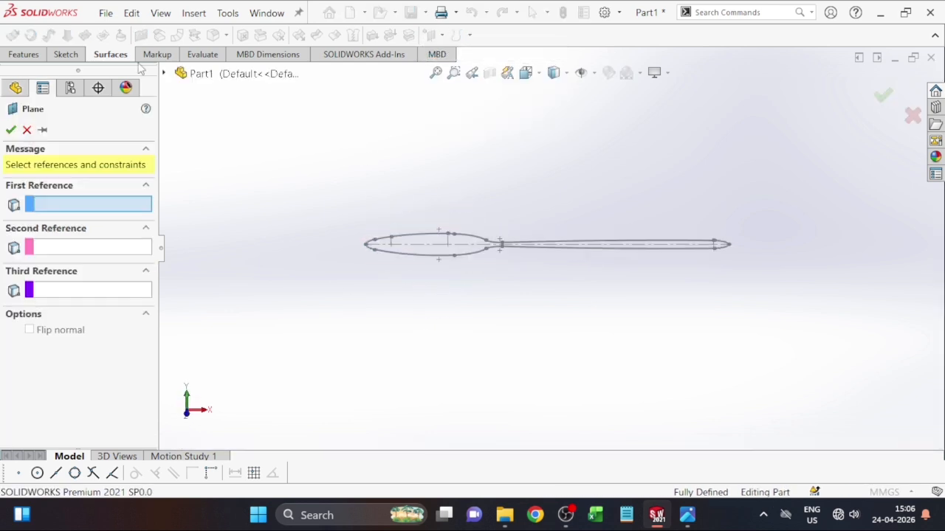
pyautogui.click(165, 73)
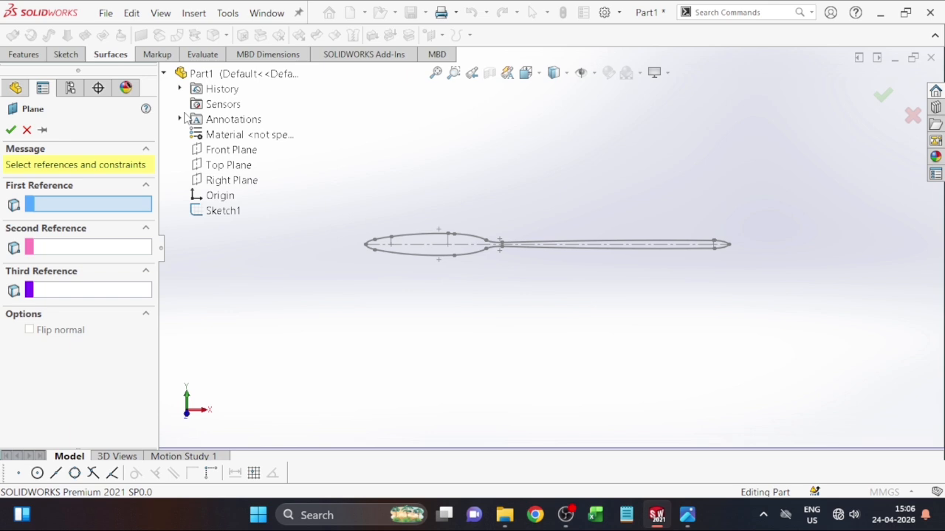
pyautogui.click(214, 150)
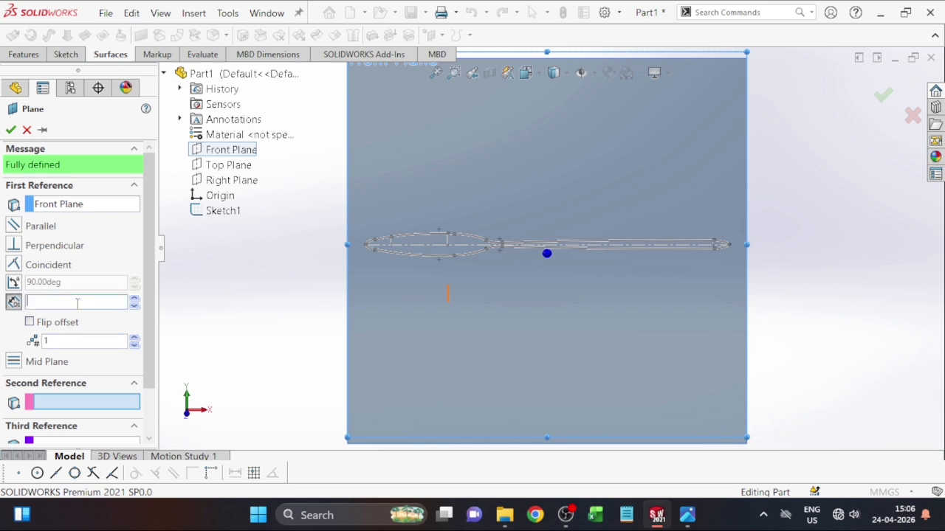
pyautogui.press('Return')
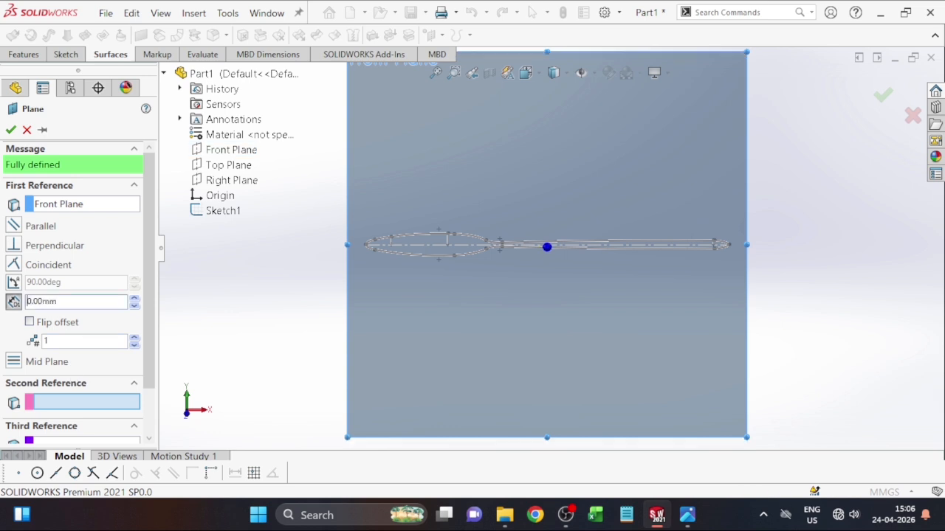
pyautogui.click(11, 130)
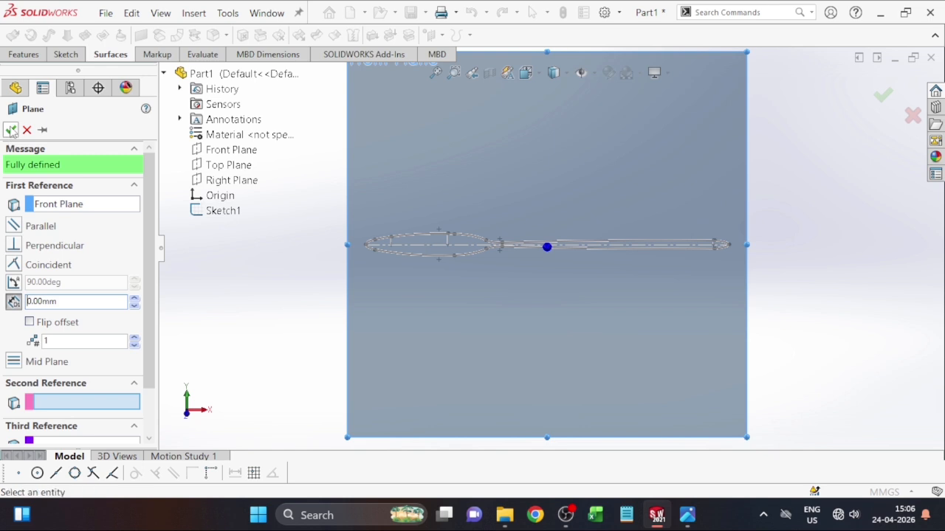
# Step: Open a sketch on the new reference plane and consult the spoon's side view in the reference image
pyautogui.rightClick(613, 292)
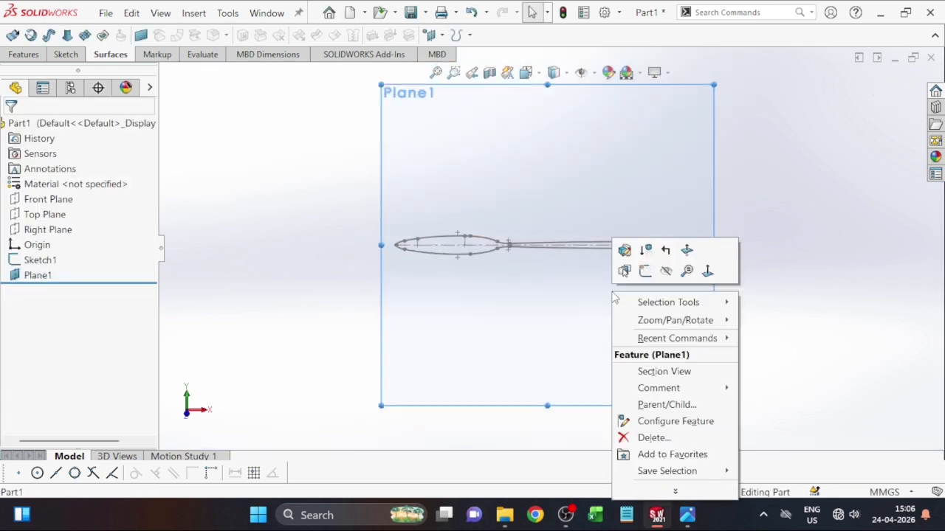
pyautogui.click(646, 270)
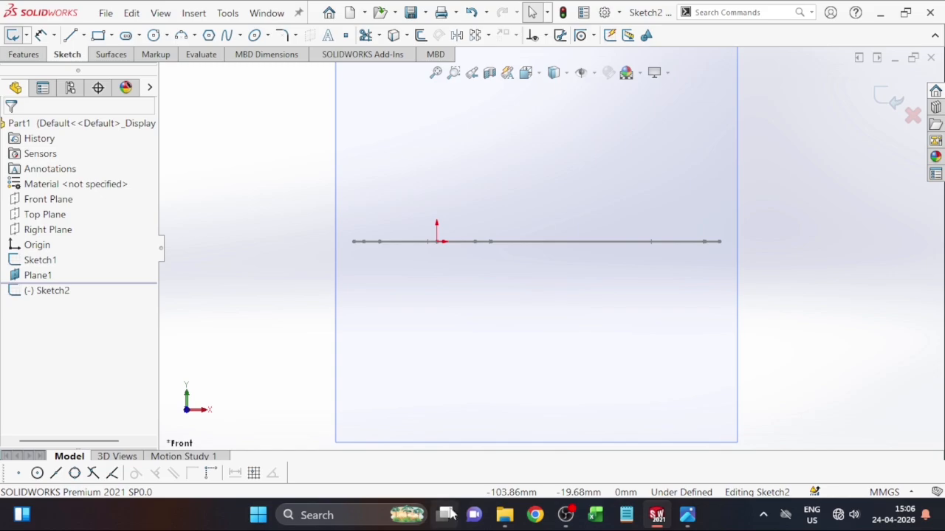
pyautogui.click(690, 519)
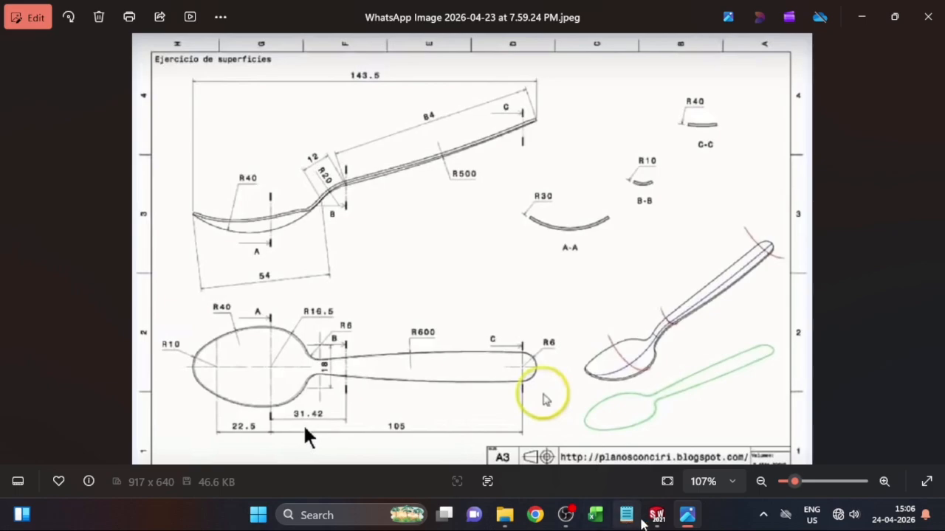
pyautogui.click(657, 516)
pyautogui.scroll(-1, 575, 301)
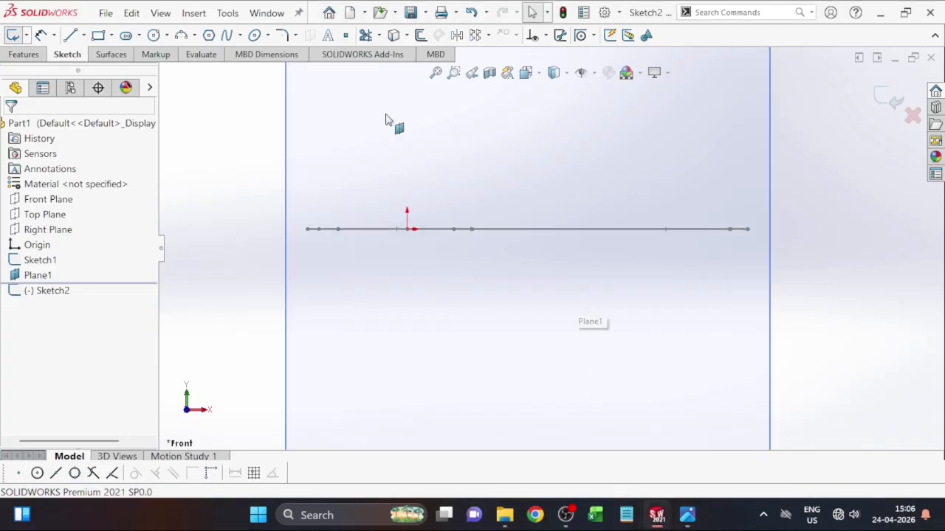
# Step: Sketch a downward-bulging three-point arc of about 21 mm radius below the bowl end of the spoon outline
pyautogui.click(181, 35)
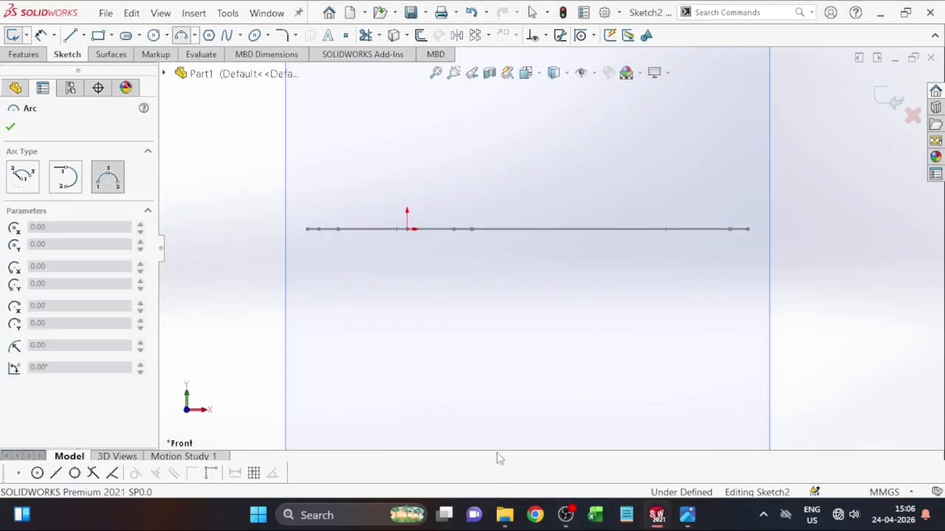
pyautogui.click(366, 350)
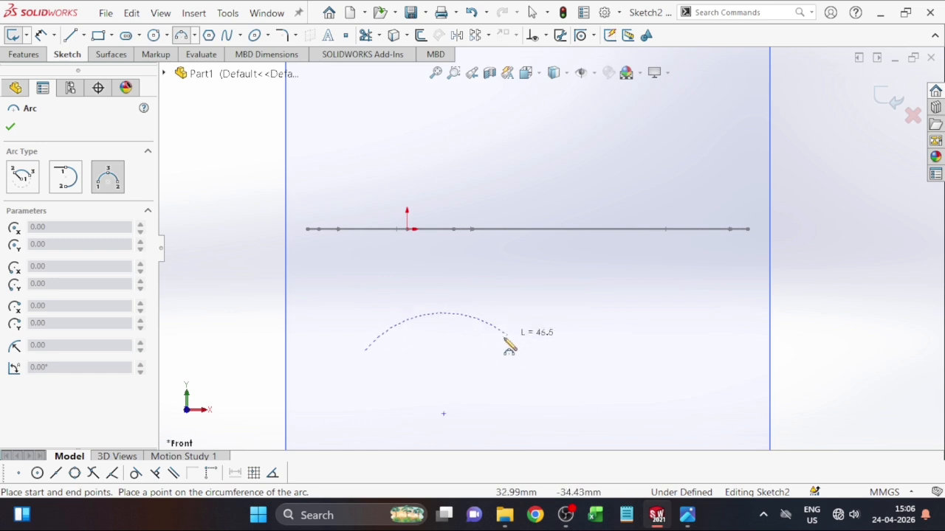
pyautogui.click(486, 341)
pyautogui.click(452, 378)
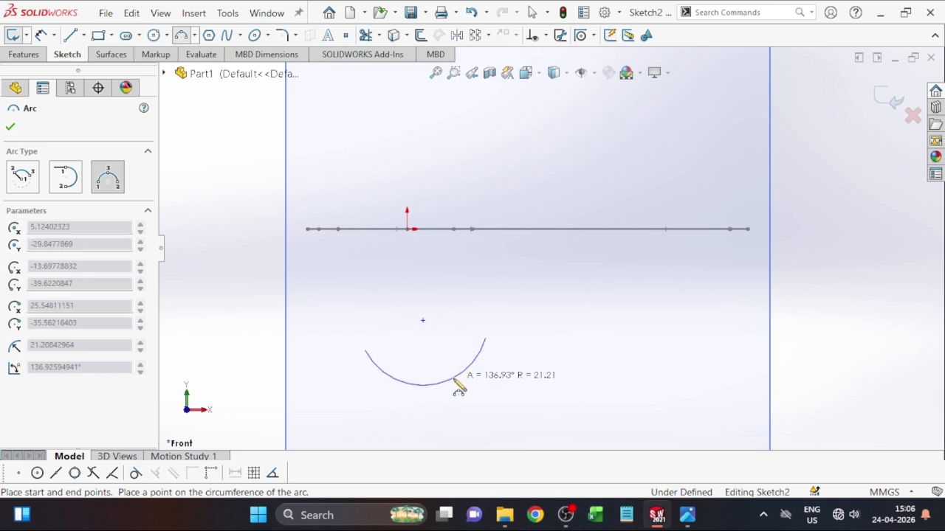
pyautogui.press('Escape')
pyautogui.scroll(-1, 546, 365)
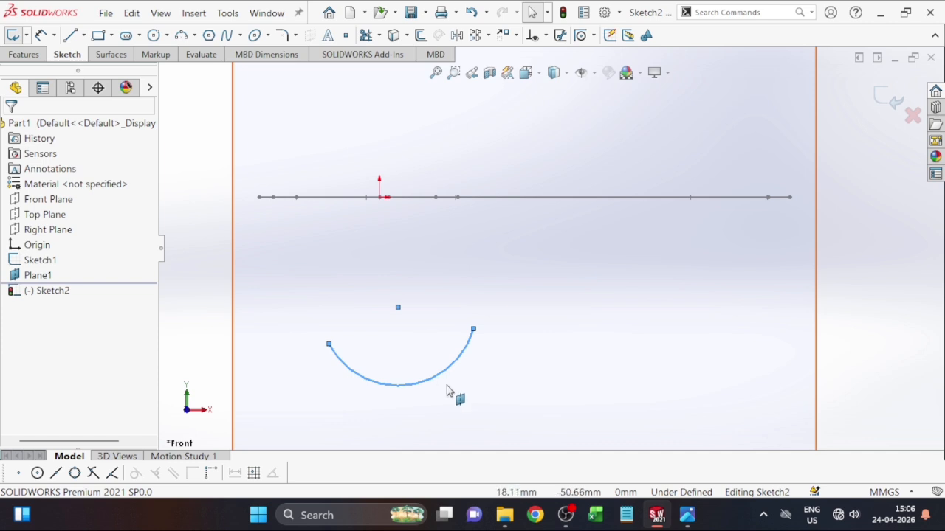
pyautogui.scroll(1, 448, 393)
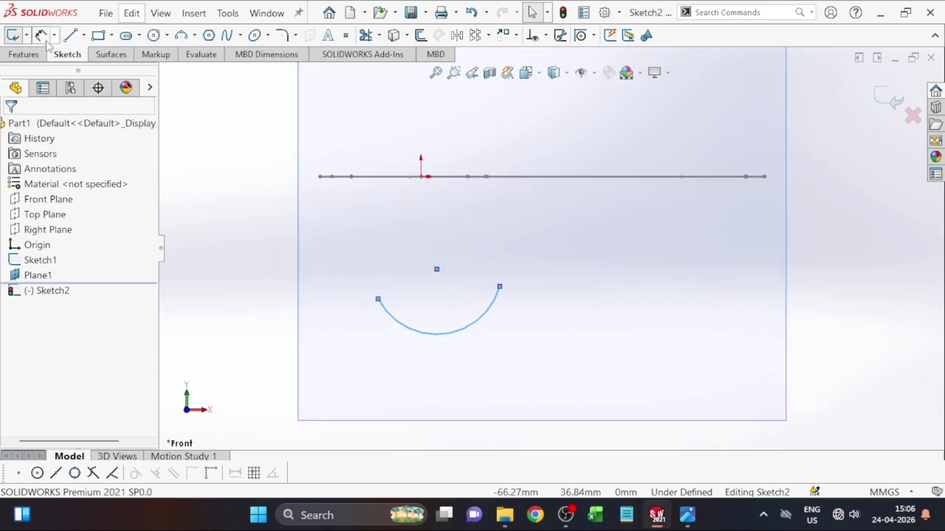
# Step: Sketch an upward-bulging three-point arc of about 14.5 mm radius, starting at the first arc's endpoint nearer the handle
pyautogui.click(181, 35)
pyautogui.scroll(-1, 553, 295)
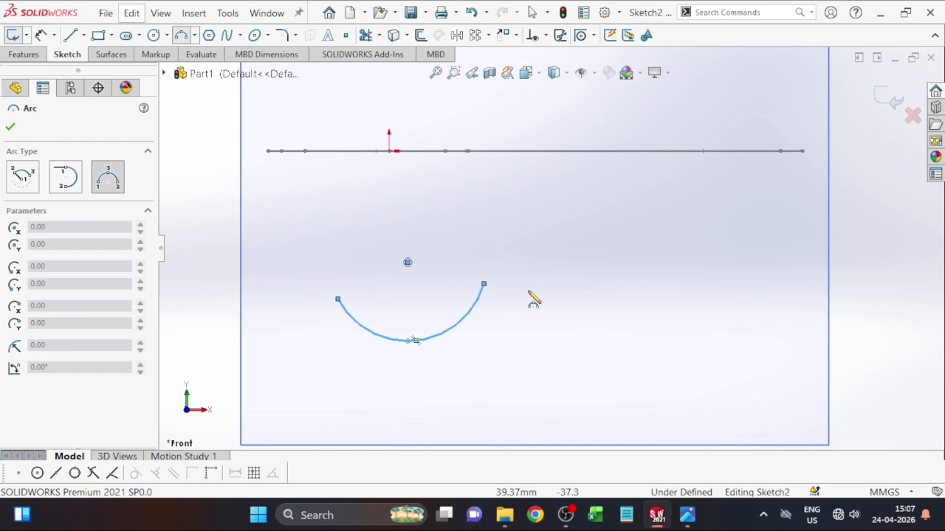
pyautogui.click(484, 285)
pyautogui.click(557, 262)
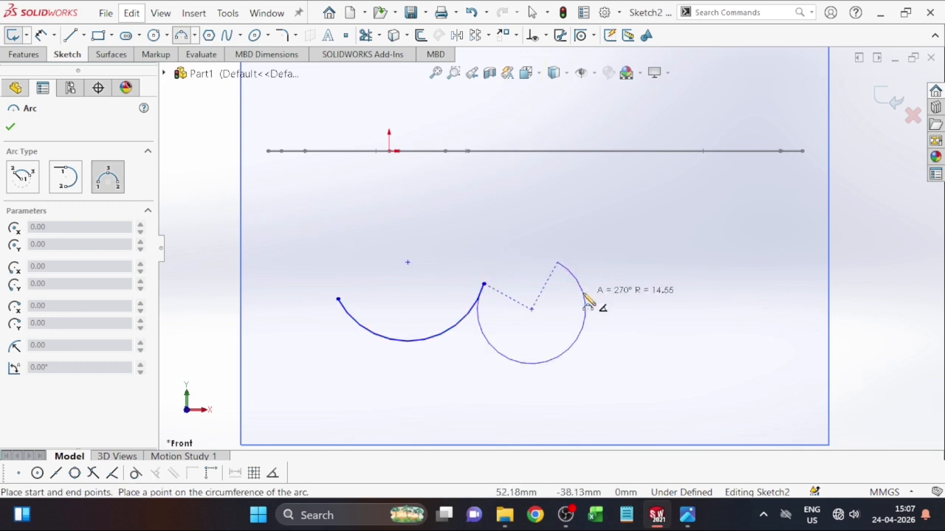
pyautogui.click(537, 259)
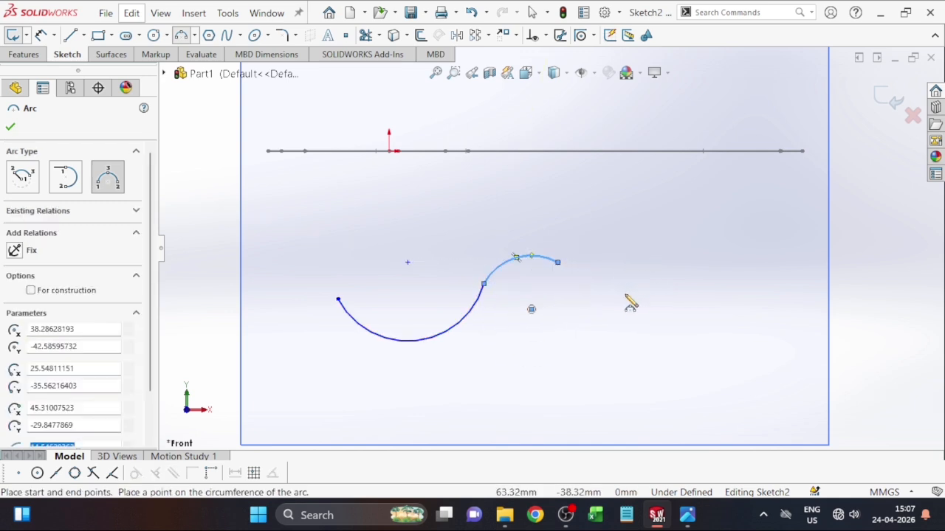
pyautogui.press('Escape')
# Step: Move the free end of the larger arc downward and inward to shorten the bowl curve
pyautogui.scroll(2, 651, 336)
pyautogui.scroll(-2, 645, 314)
pyautogui.press('Escape')
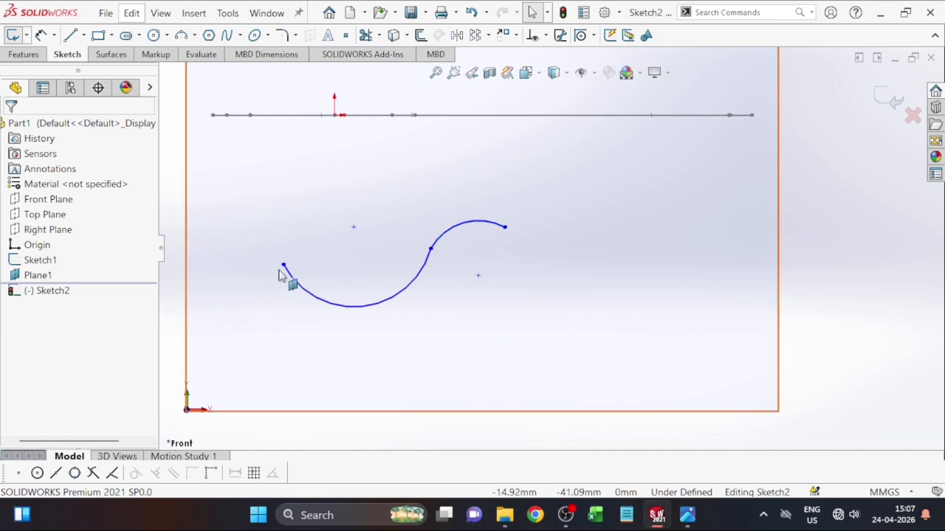
pyautogui.moveTo(283, 266); pyautogui.dragTo(305, 305)
pyautogui.click(426, 340)
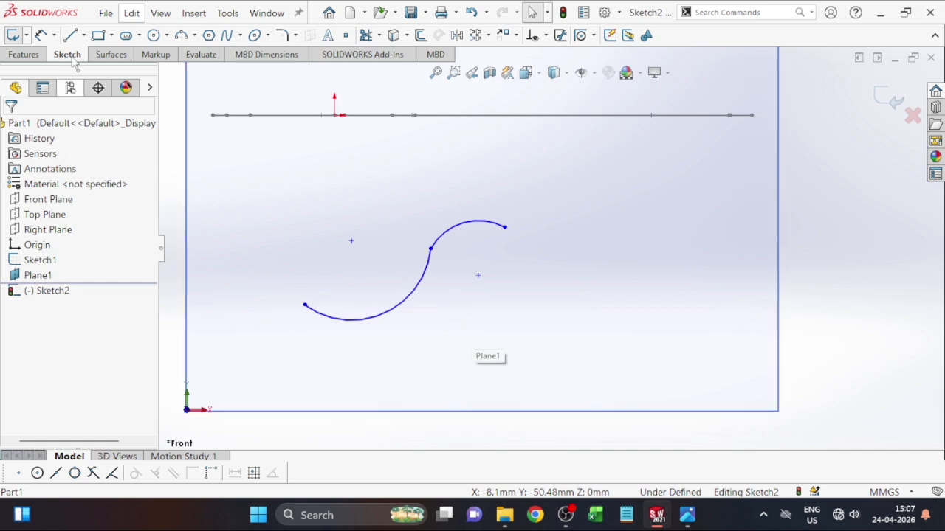
# Step: Dimension the straight-line distance between the larger bowl arc's two endpoints and set it to 54 mm
pyautogui.click(41, 35)
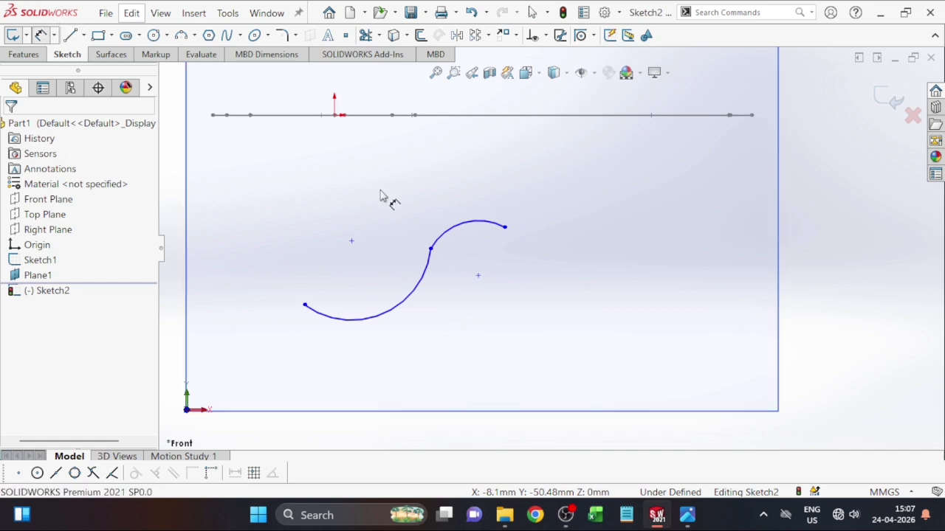
pyautogui.click(432, 251)
pyautogui.press('Escape')
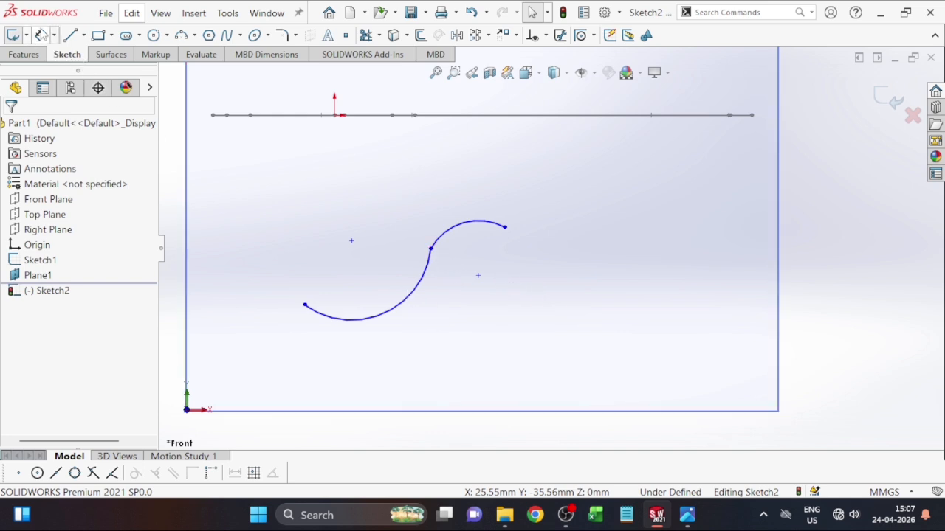
pyautogui.click(41, 35)
pyautogui.click(430, 250)
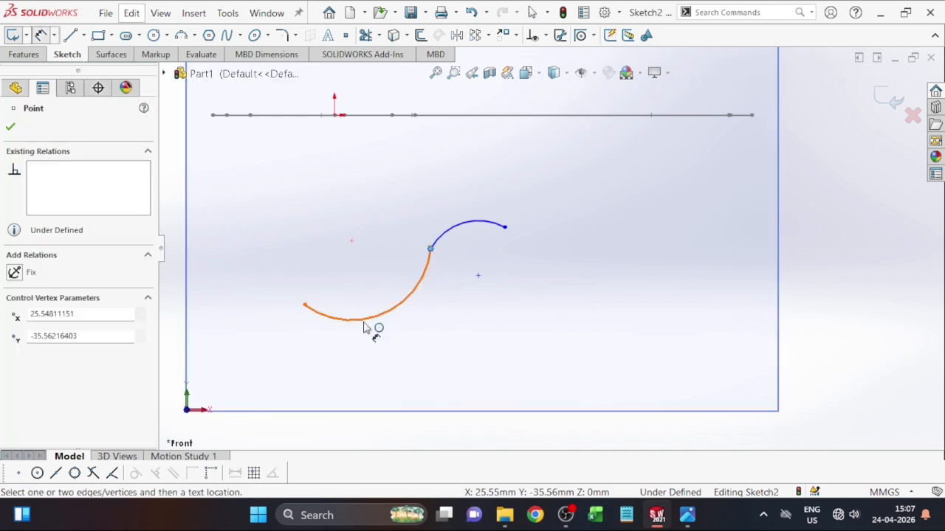
pyautogui.click(305, 306)
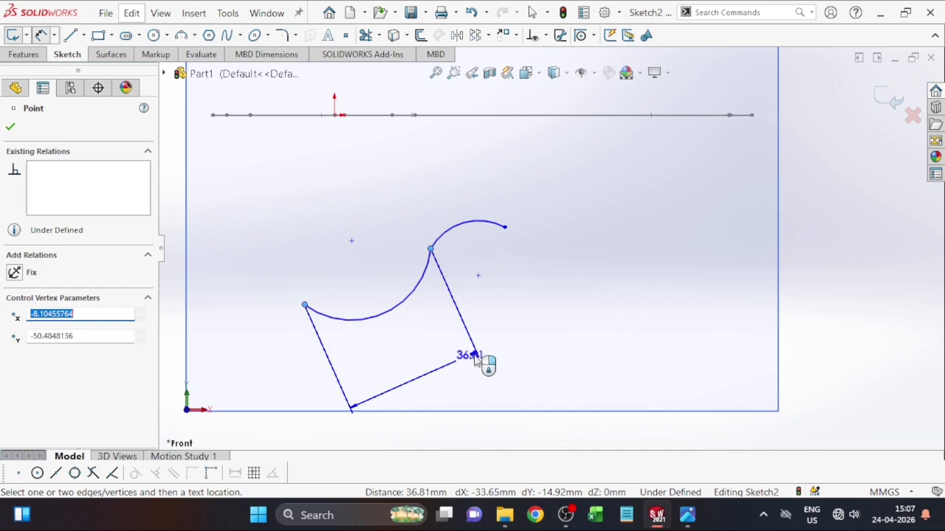
pyautogui.click(461, 367)
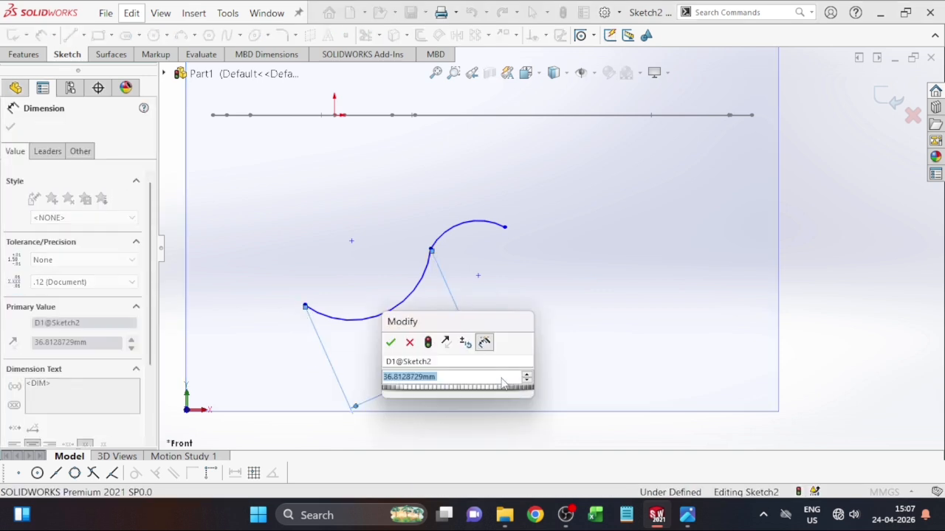
pyautogui.write('54')
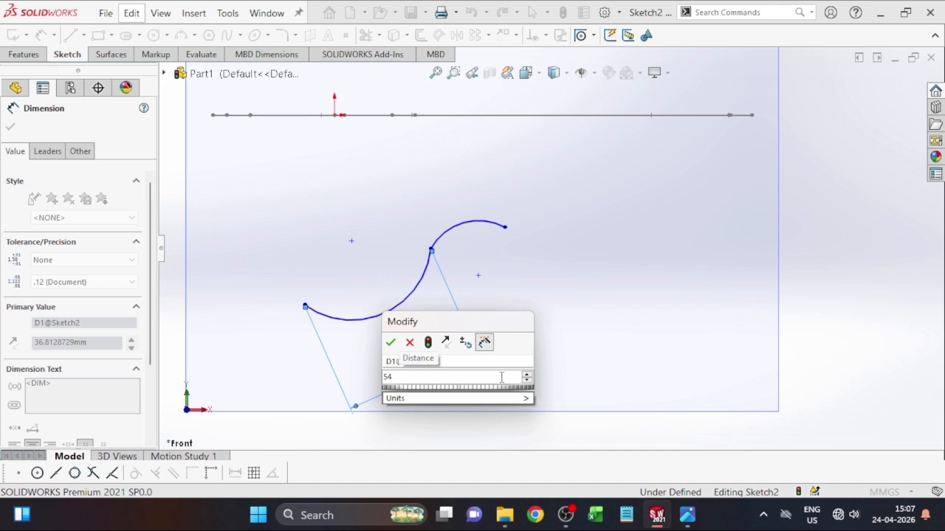
pyautogui.press('Return')
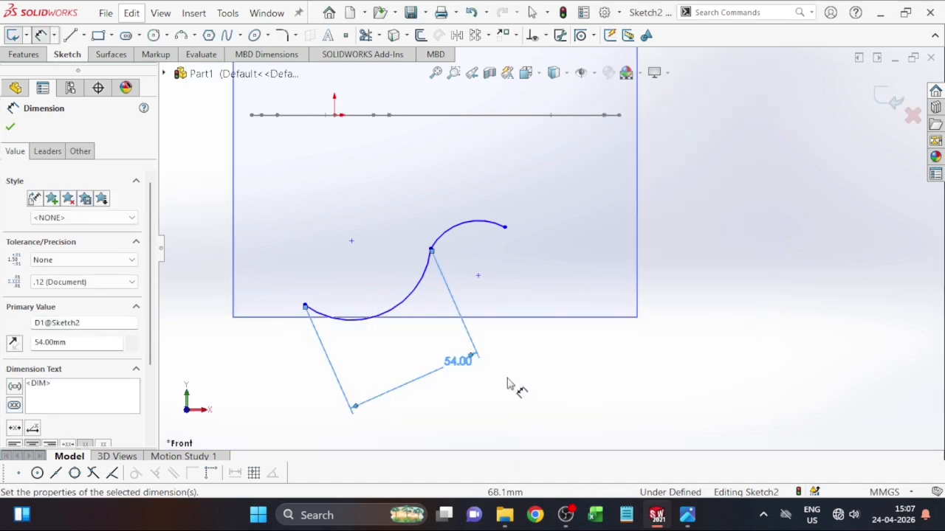
pyautogui.press('Escape')
# Step: Dimension the radius of the larger bowl arc and set it to 40 mm
pyautogui.scroll(1, 517, 270)
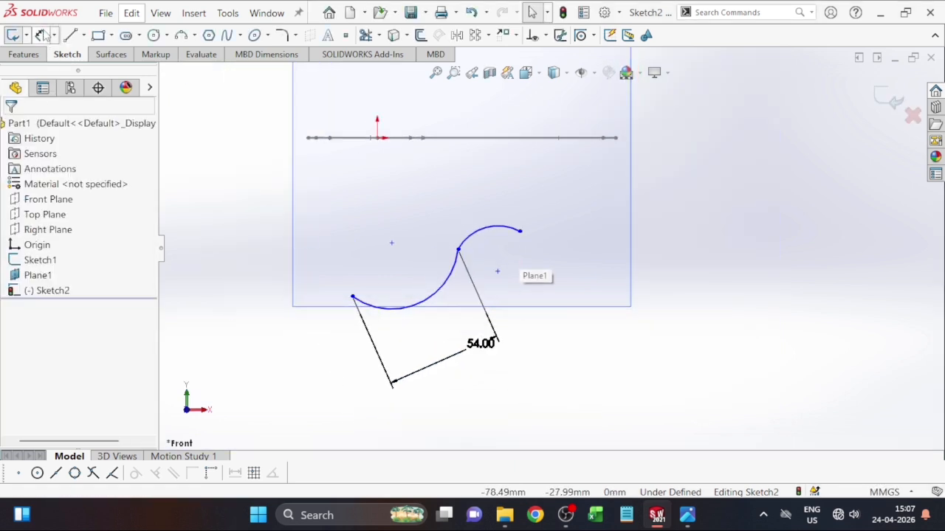
pyautogui.click(40, 36)
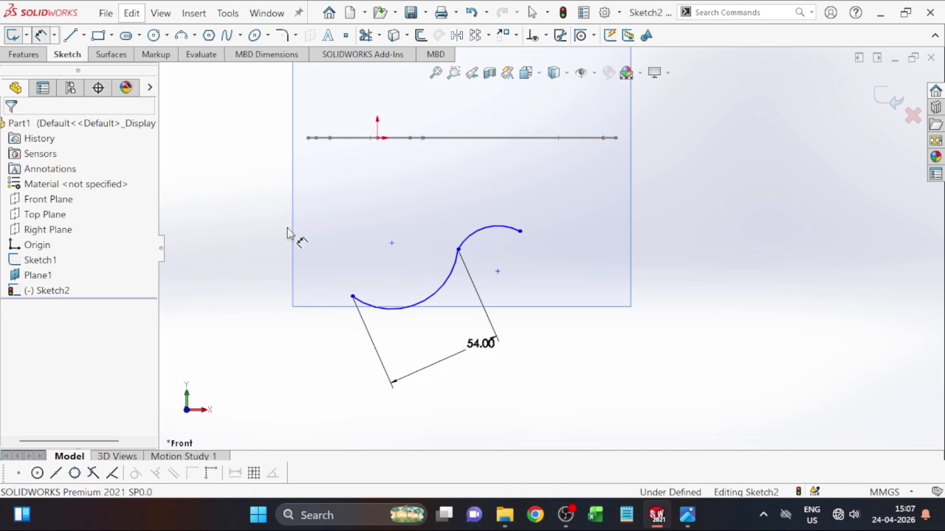
pyautogui.click(434, 299)
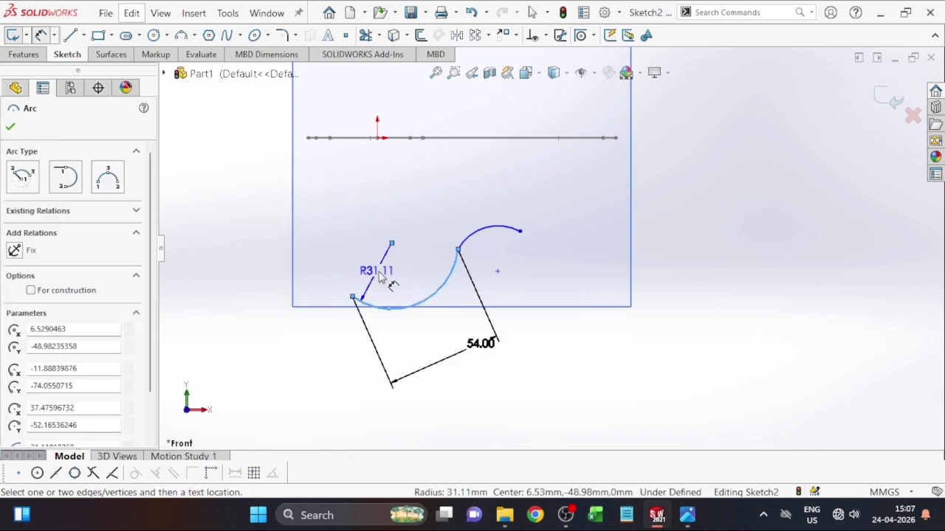
pyautogui.click(409, 277)
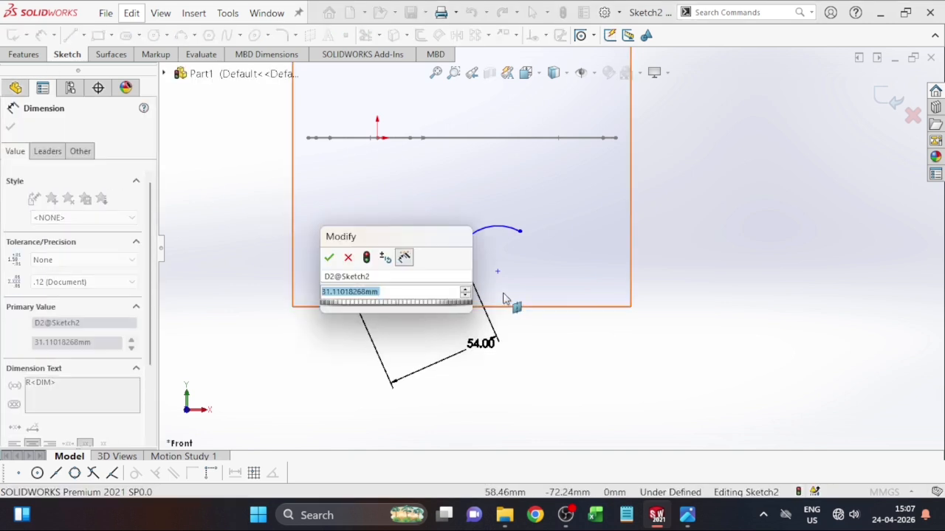
pyautogui.write('=')
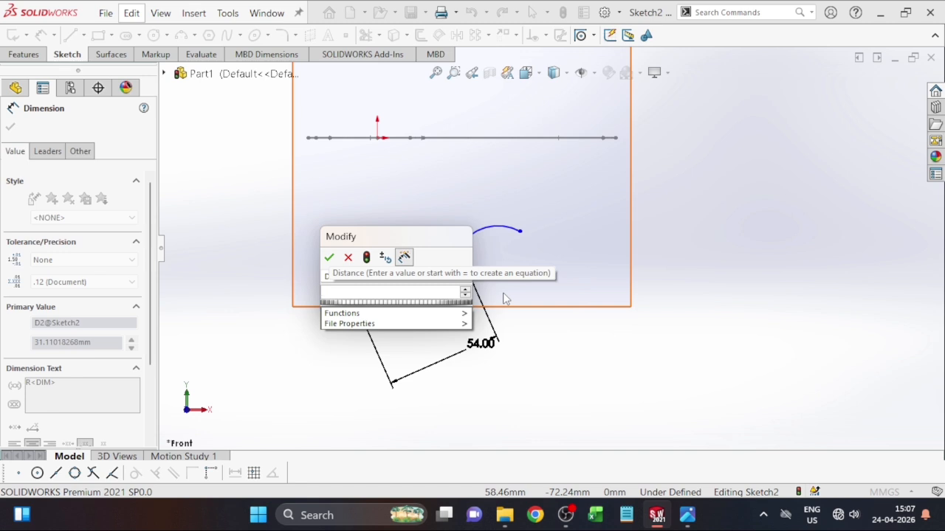
pyautogui.write('40')
pyautogui.press('Return')
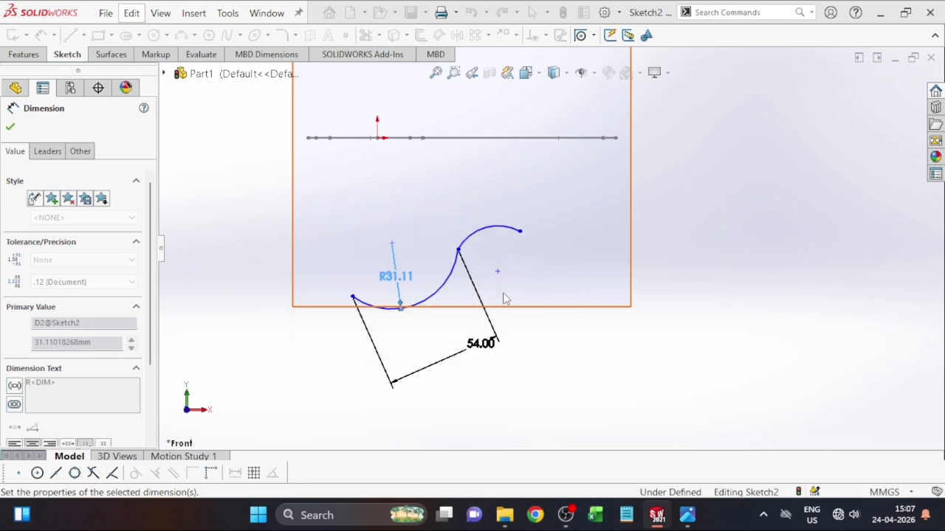
pyautogui.press('Escape')
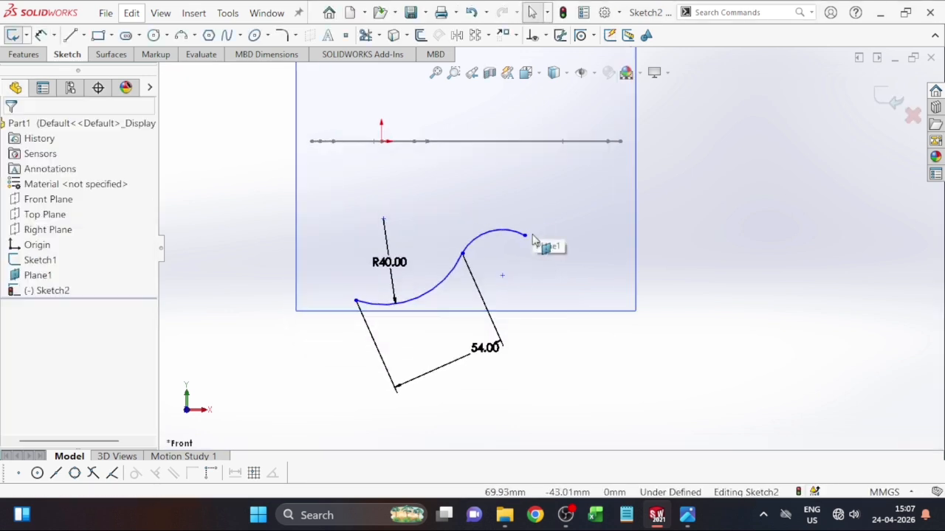
# Step: Dimension the straight-line distance between the smaller upper arc's two endpoints and set it to 12 mm
pyautogui.click(42, 35)
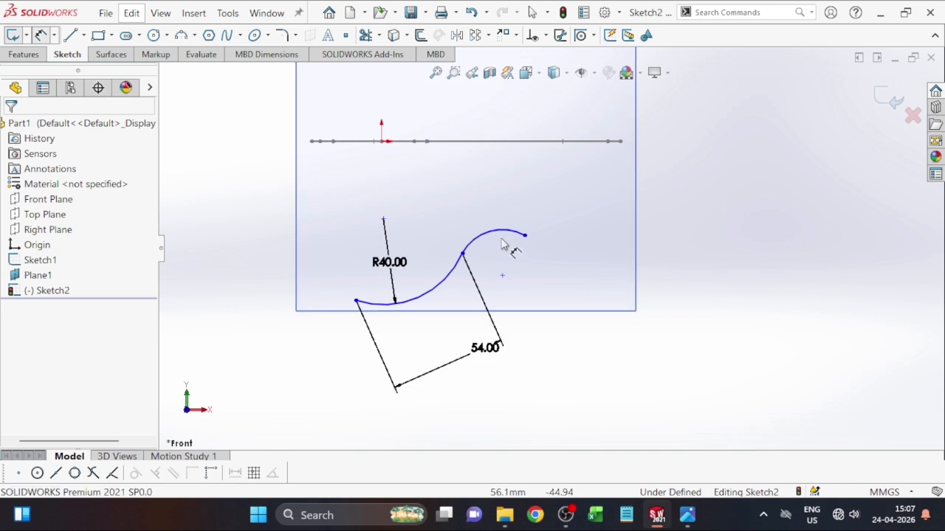
pyautogui.click(525, 236)
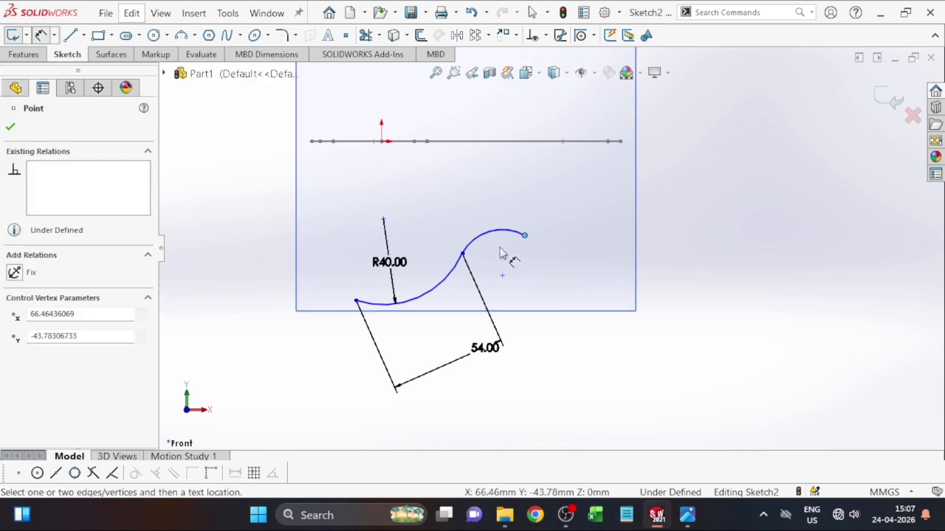
pyautogui.click(463, 255)
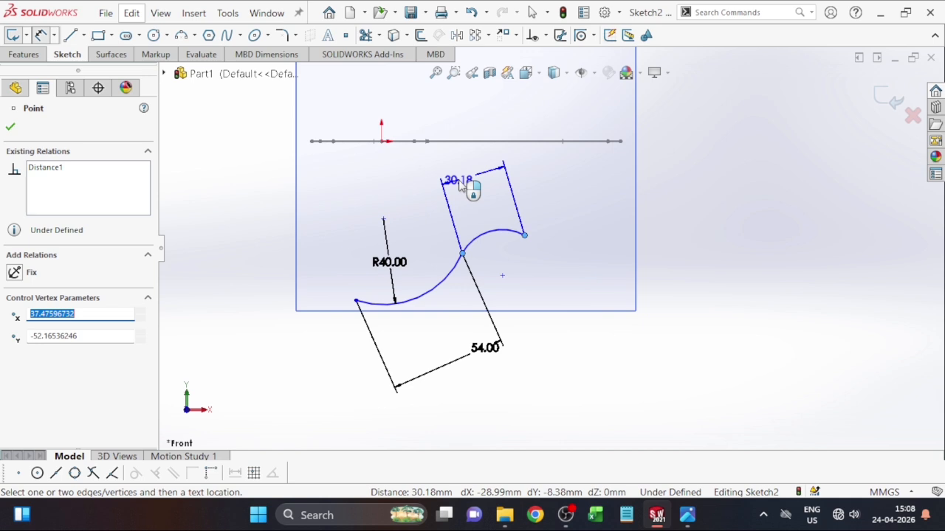
pyautogui.click(460, 184)
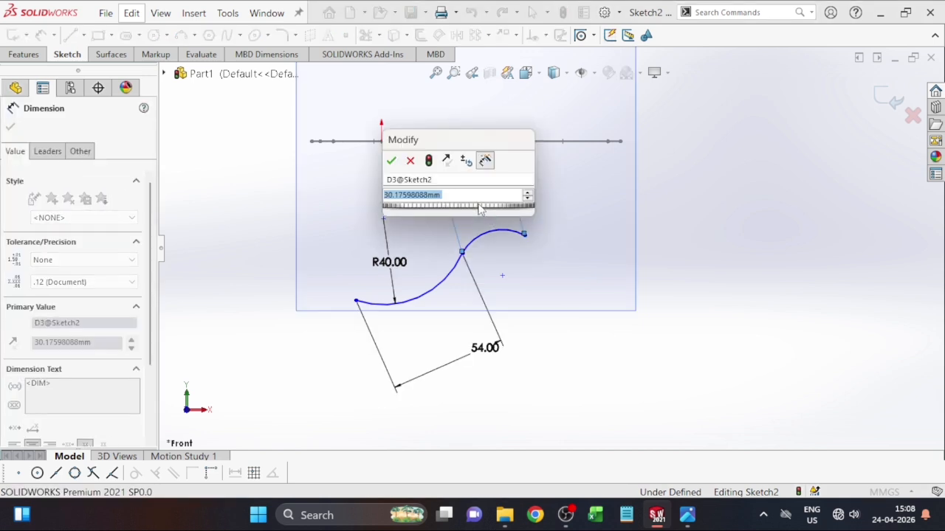
pyautogui.write('12')
pyautogui.press('Return')
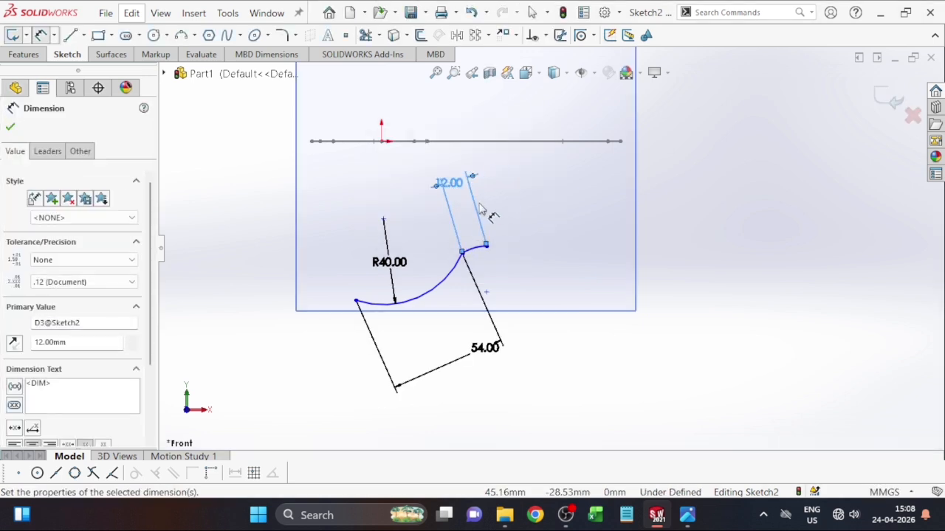
pyautogui.press('Escape')
# Step: Make the two arcs tangent to each other at their shared endpoint
pyautogui.scroll(-2, 502, 261)
pyautogui.scroll(-2, 499, 260)
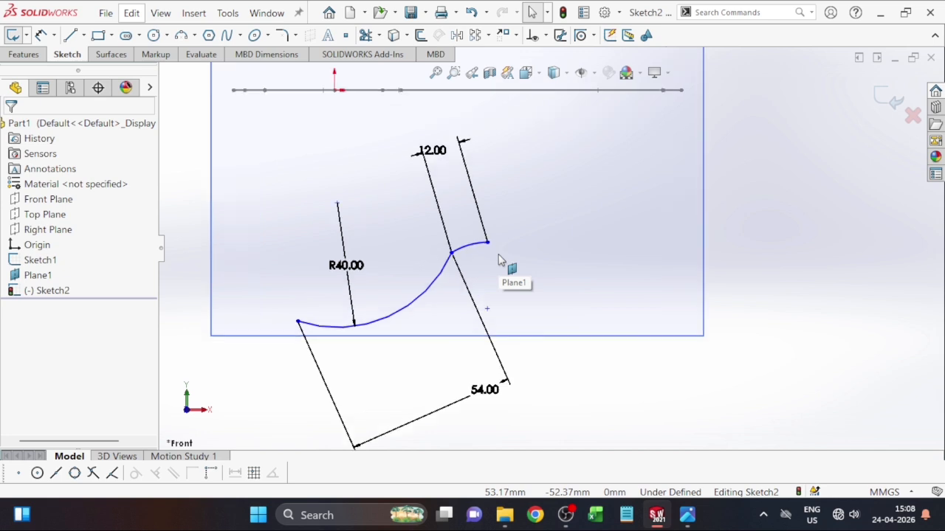
pyautogui.scroll(-2, 428, 284)
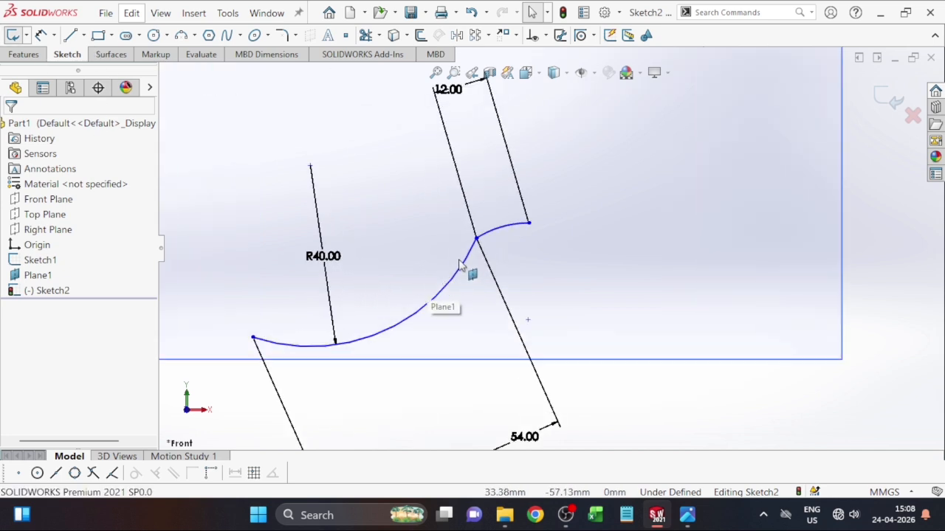
pyautogui.rightClick(476, 240)
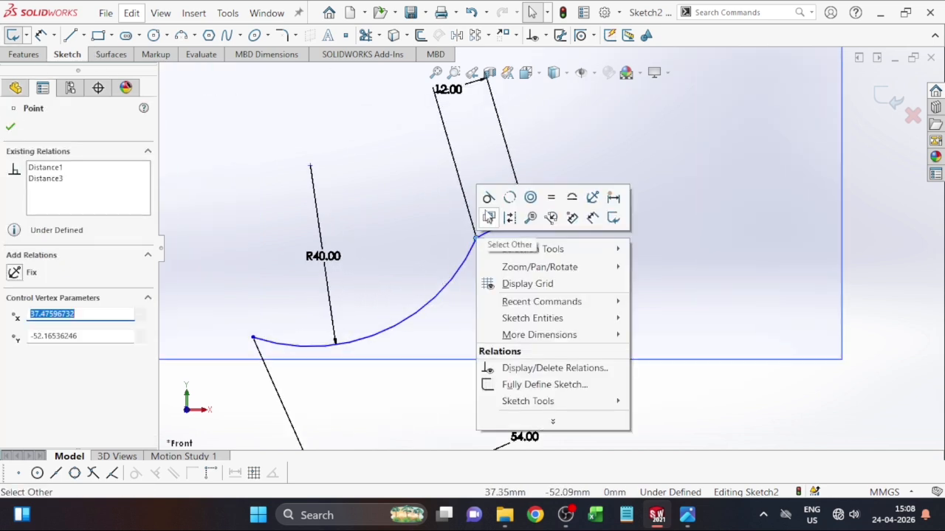
pyautogui.click(486, 202)
pyautogui.scroll(1, 483, 315)
pyautogui.scroll(1, 517, 303)
pyautogui.press('Escape')
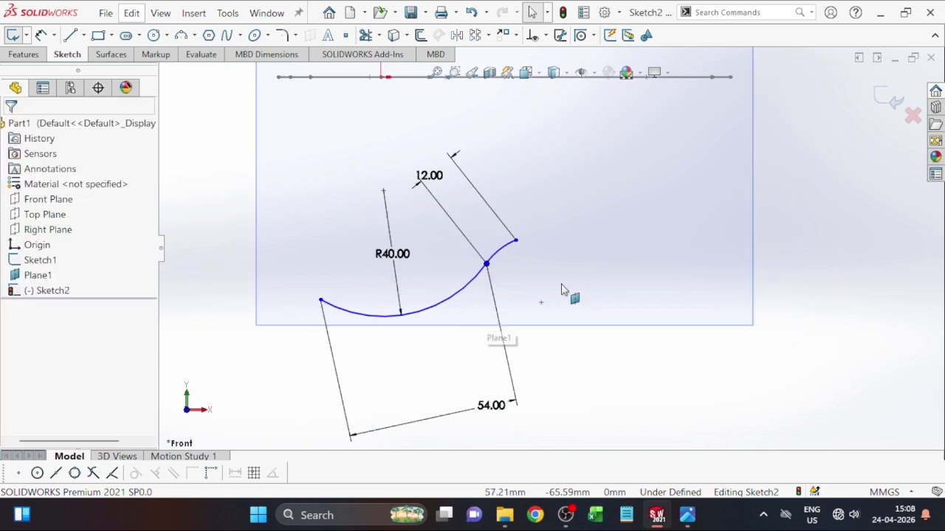
# Step: Dimension the radius of the smaller upper arc and set it to 20 mm
pyautogui.scroll(-1, 518, 284)
pyautogui.scroll(1, 528, 284)
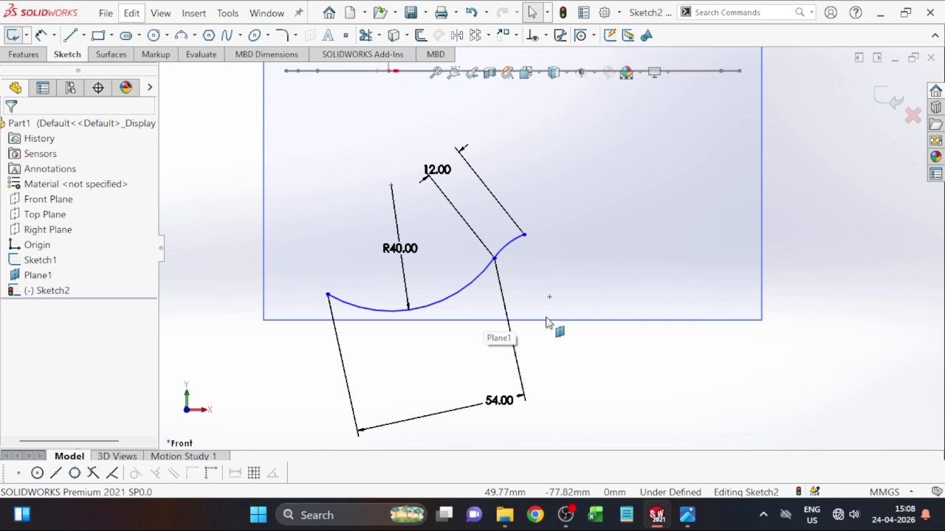
pyautogui.scroll(1, 547, 322)
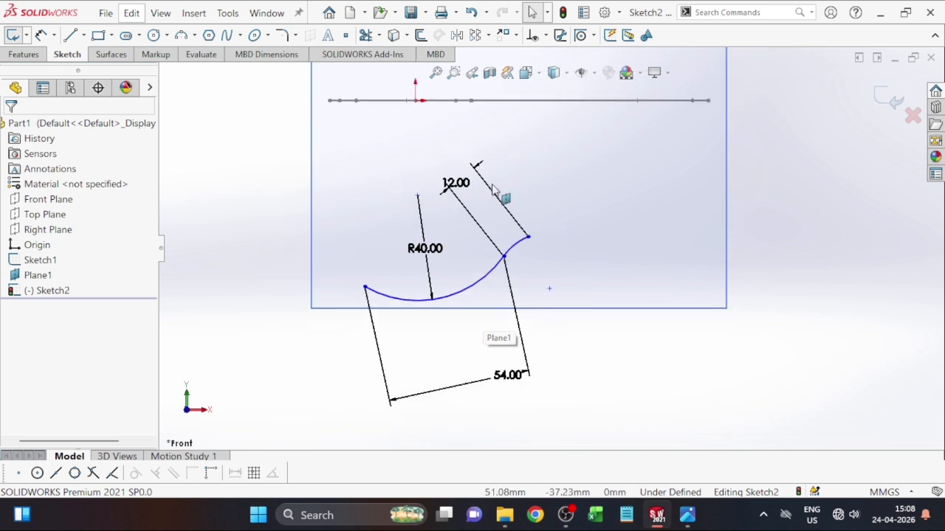
pyautogui.click(42, 36)
pyautogui.click(523, 243)
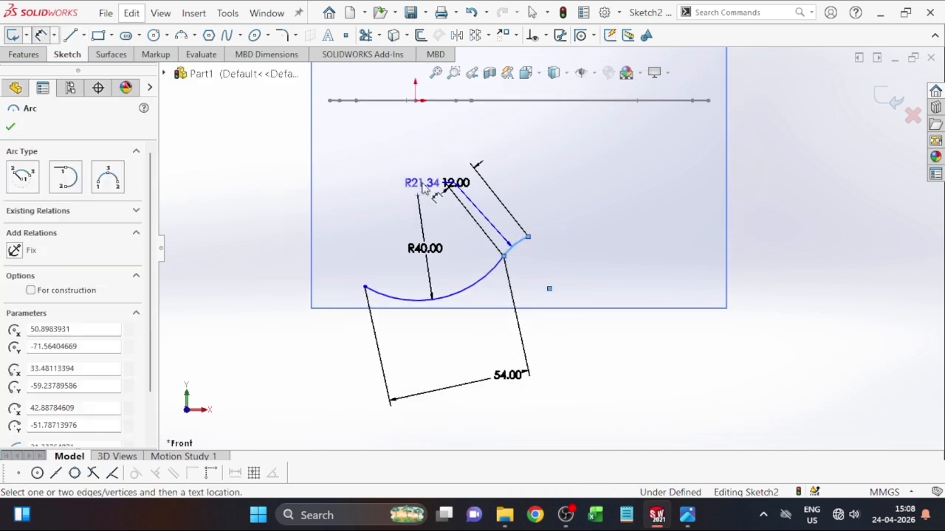
pyautogui.click(413, 184)
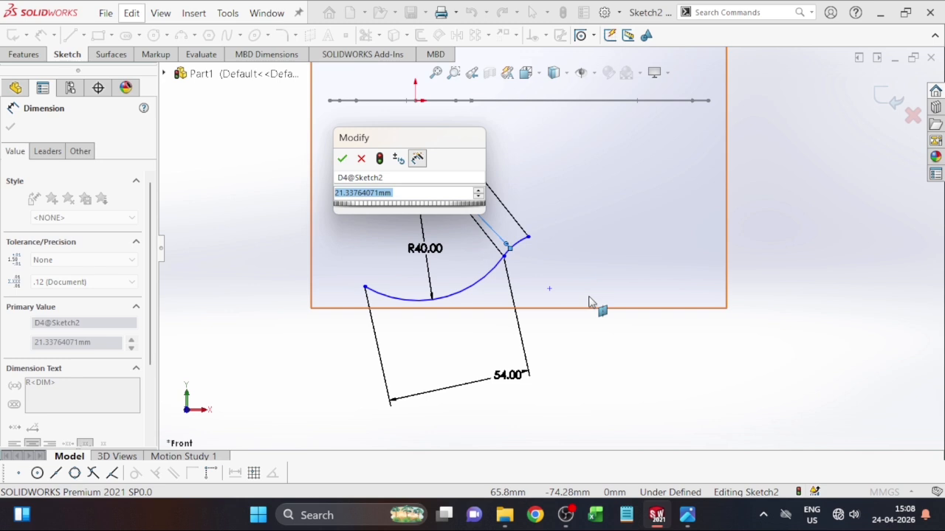
pyautogui.write('20')
pyautogui.press('Return')
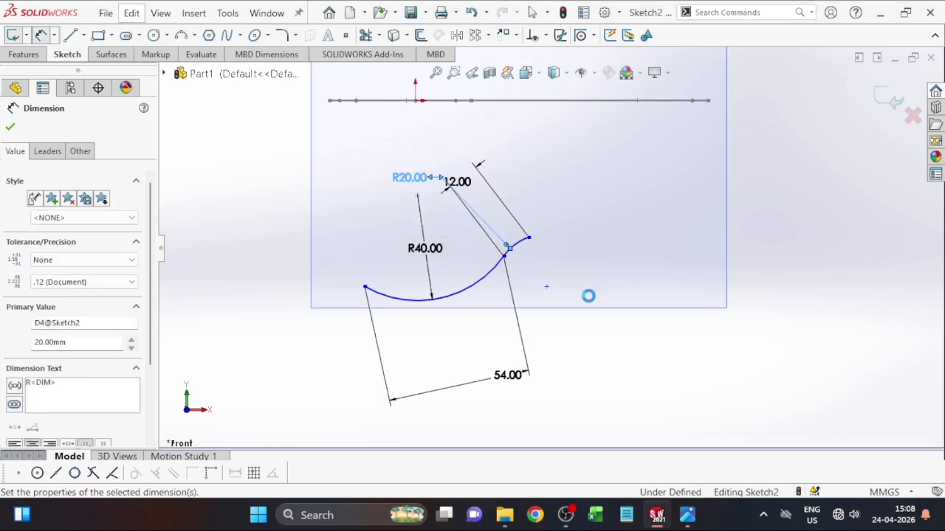
pyautogui.press('Escape')
# Step: Sketch a downward-bulging three-point arc of about 103 mm radius, rising from the smaller arc's free end to form the handle curve
pyautogui.scroll(-5, 590, 324)
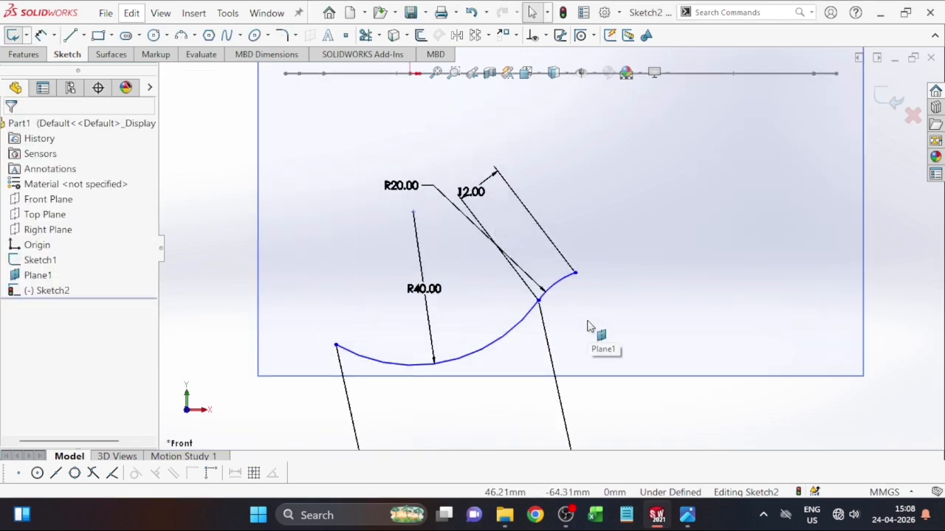
pyautogui.scroll(-3, 589, 327)
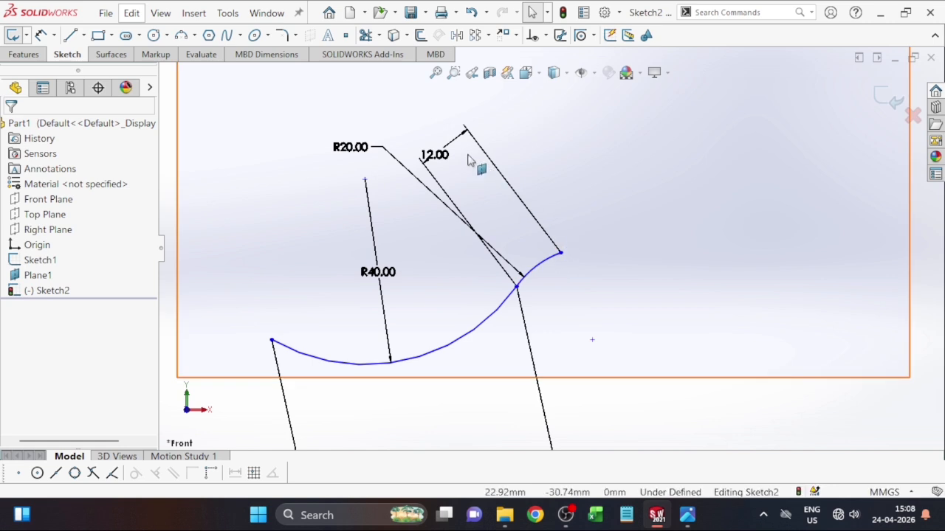
pyautogui.scroll(3, 599, 352)
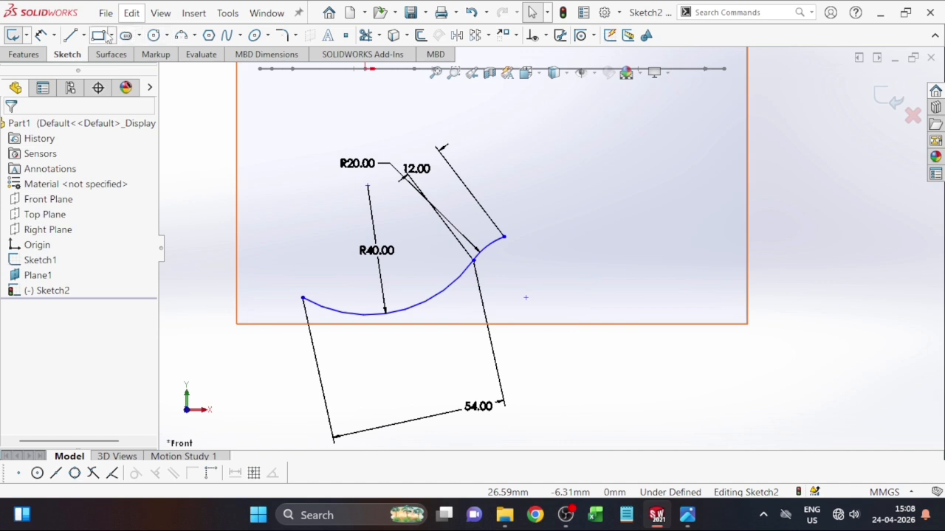
pyautogui.click(181, 35)
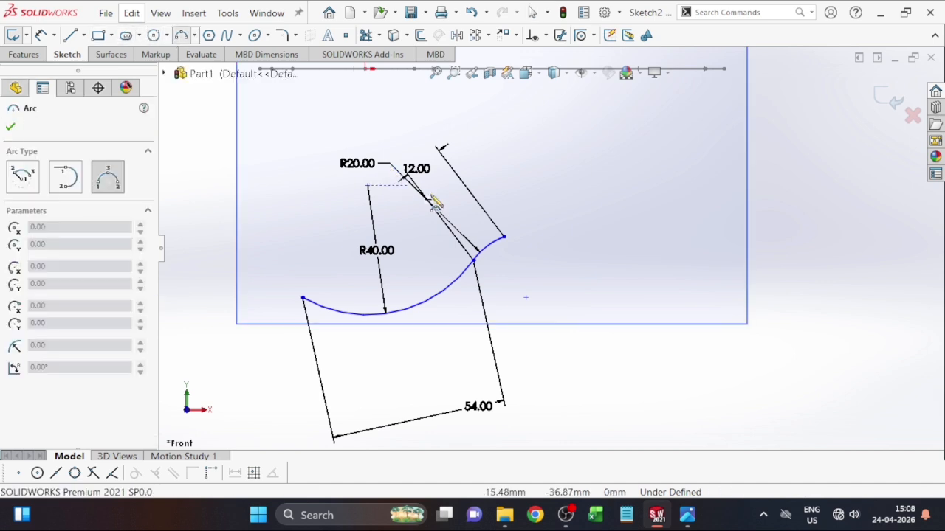
pyautogui.click(505, 238)
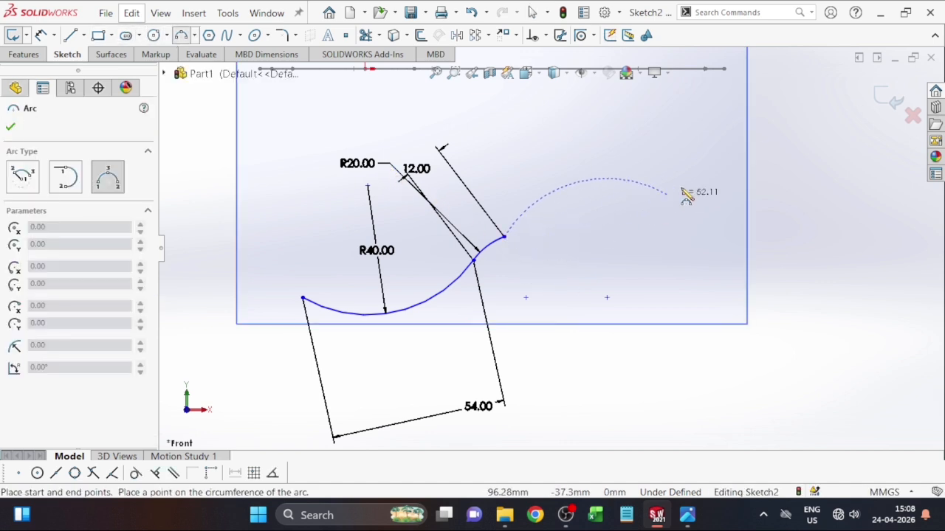
pyautogui.click(725, 130)
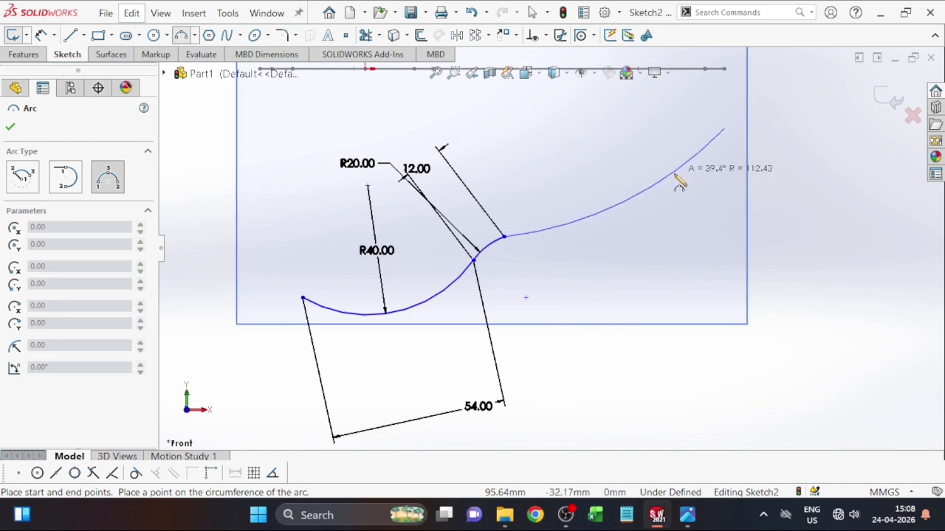
pyautogui.click(673, 188)
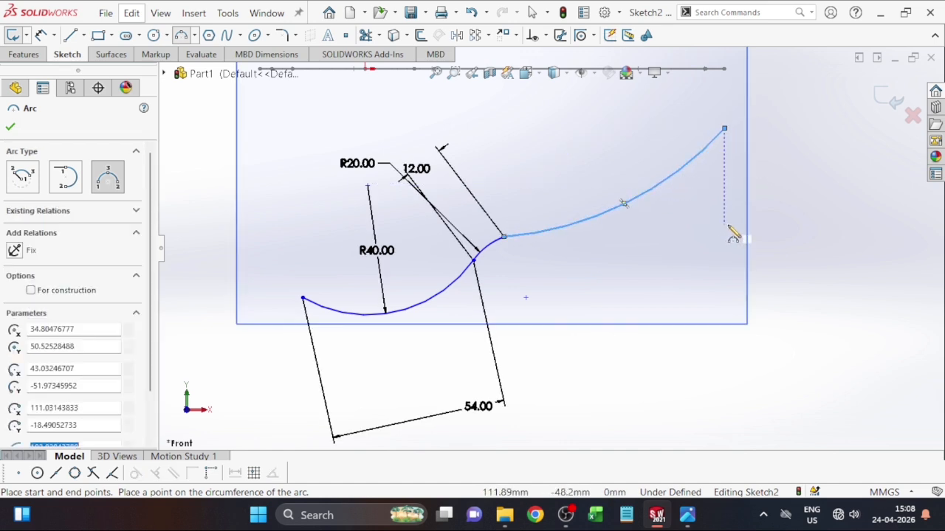
# Step: Dimension the radius of the handle arc and set it to 500 mm
pyautogui.press('Escape')
pyautogui.click(40, 35)
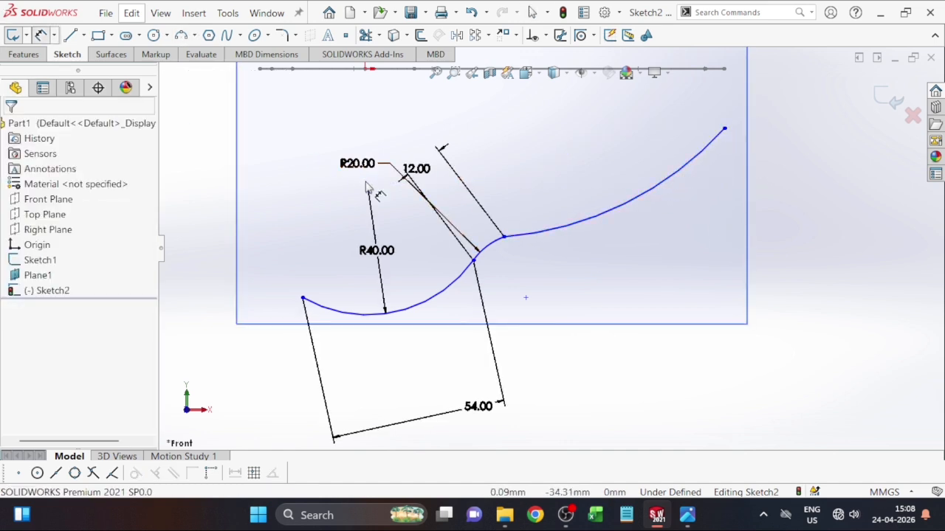
pyautogui.click(576, 233)
pyautogui.click(566, 165)
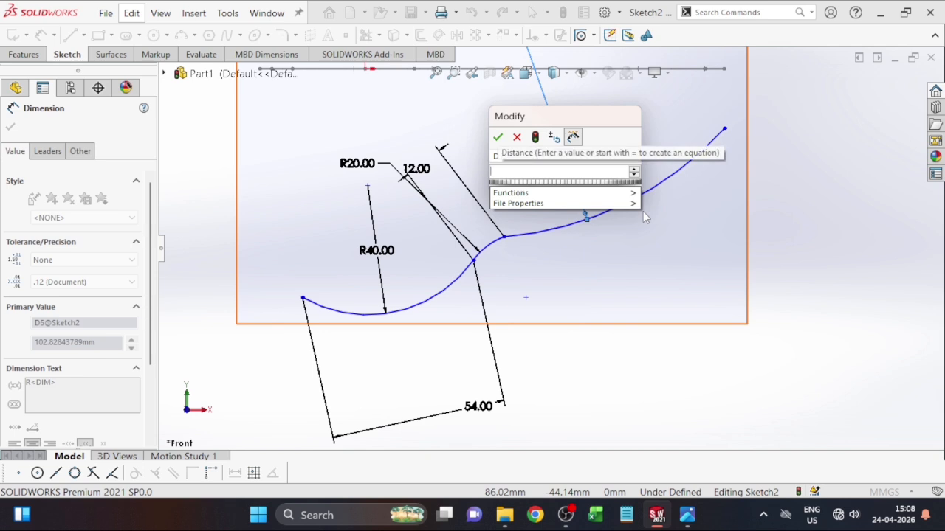
pyautogui.write('500')
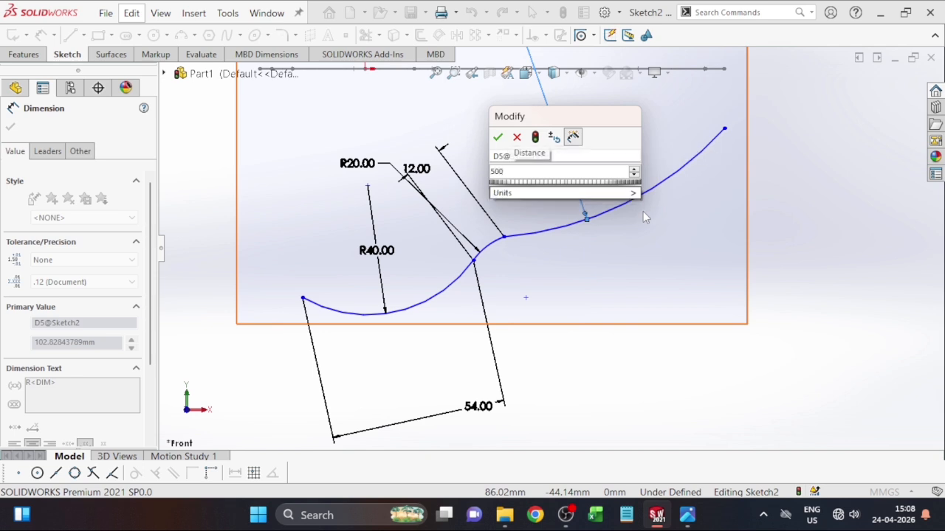
pyautogui.press('Return')
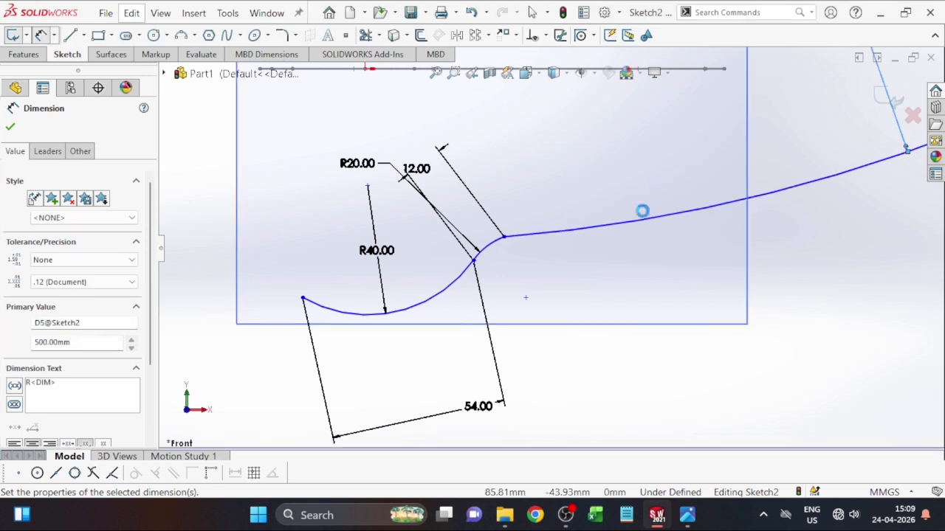
pyautogui.press('Escape')
# Step: Shorten the handle arc by moving its free end back toward the bowl, leaving its endpoints about 73 mm apart
pyautogui.scroll(5, 679, 236)
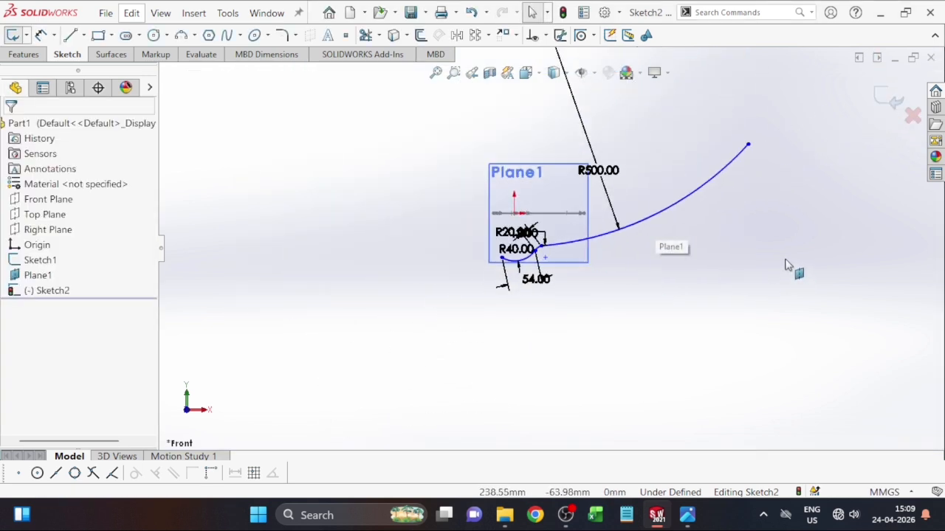
pyautogui.moveTo(725, 145); pyautogui.dragTo(644, 215)
pyautogui.click(716, 181)
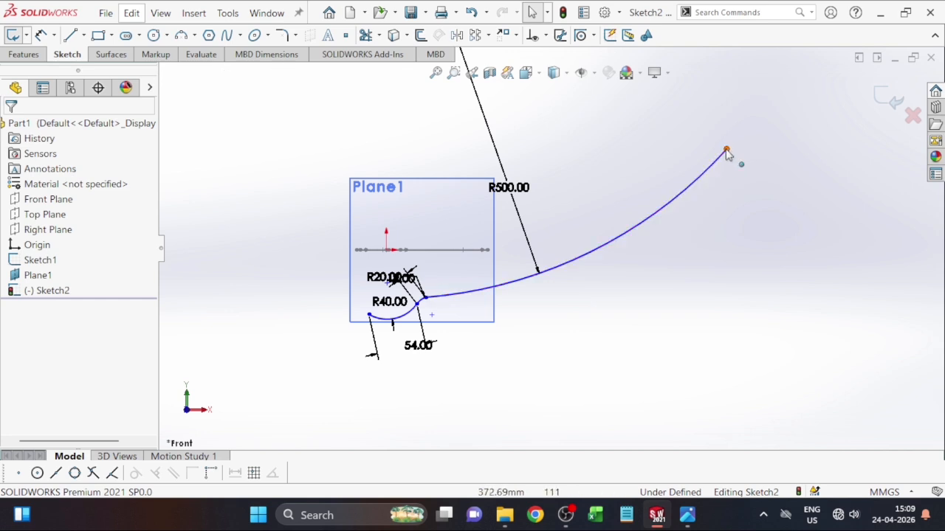
pyautogui.moveTo(727, 153); pyautogui.dragTo(486, 272)
pyautogui.click(526, 328)
pyautogui.scroll(2, 515, 343)
pyautogui.scroll(-5, 458, 279)
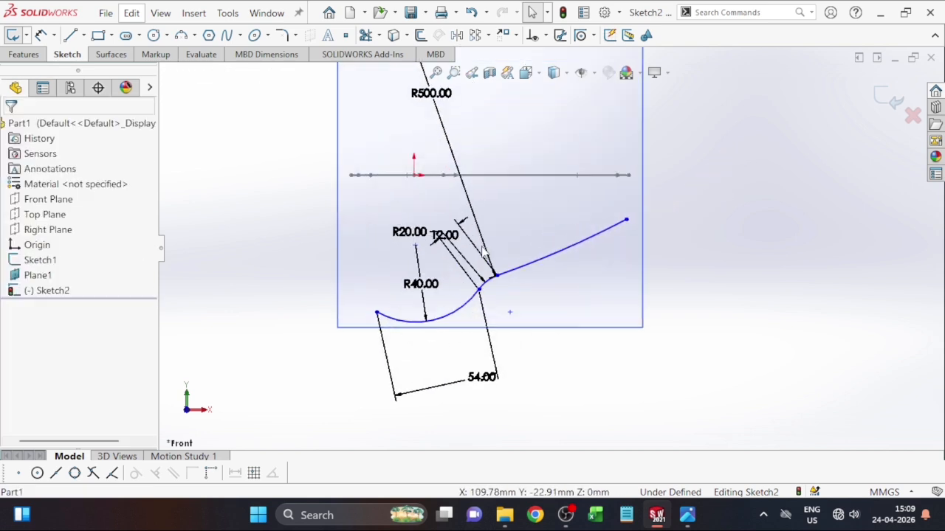
# Step: Dimension the straight-line distance between the handle arc's two endpoints and set it to 84 mm
pyautogui.click(42, 35)
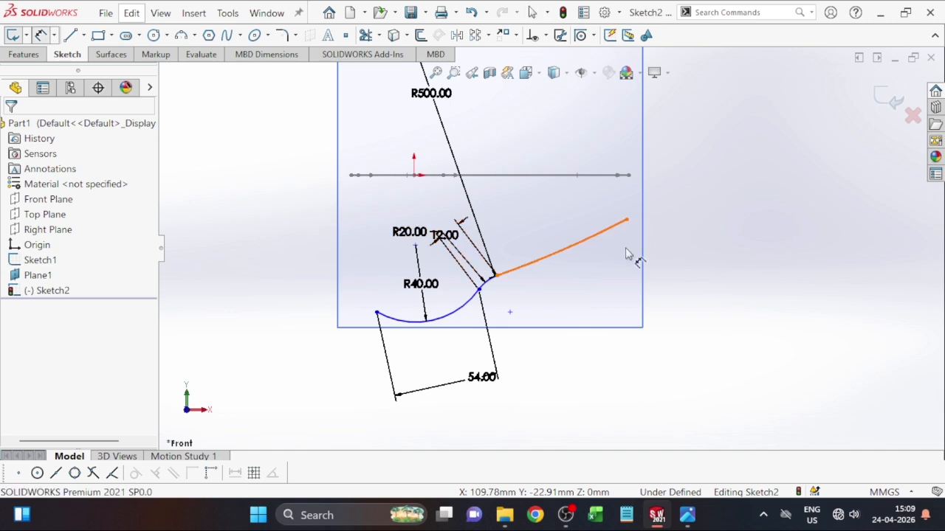
pyautogui.press('Escape')
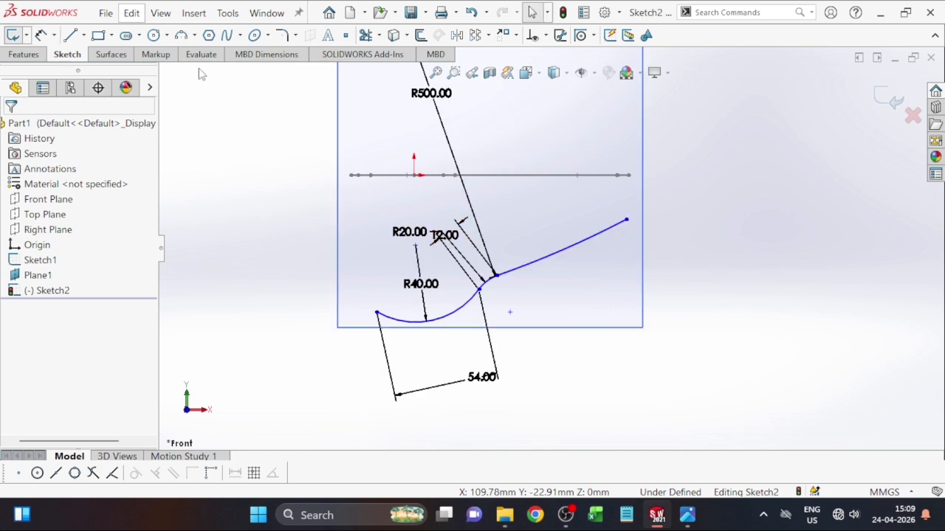
pyautogui.click(42, 36)
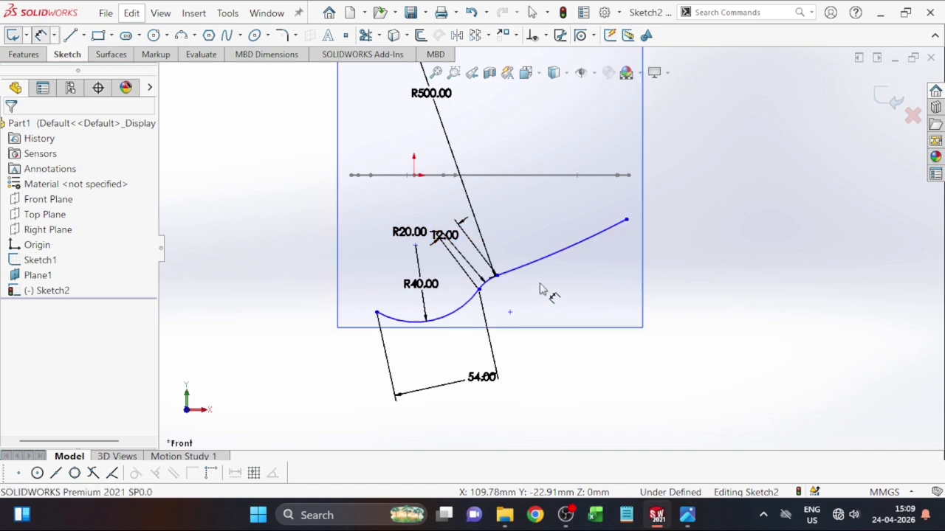
pyautogui.click(626, 222)
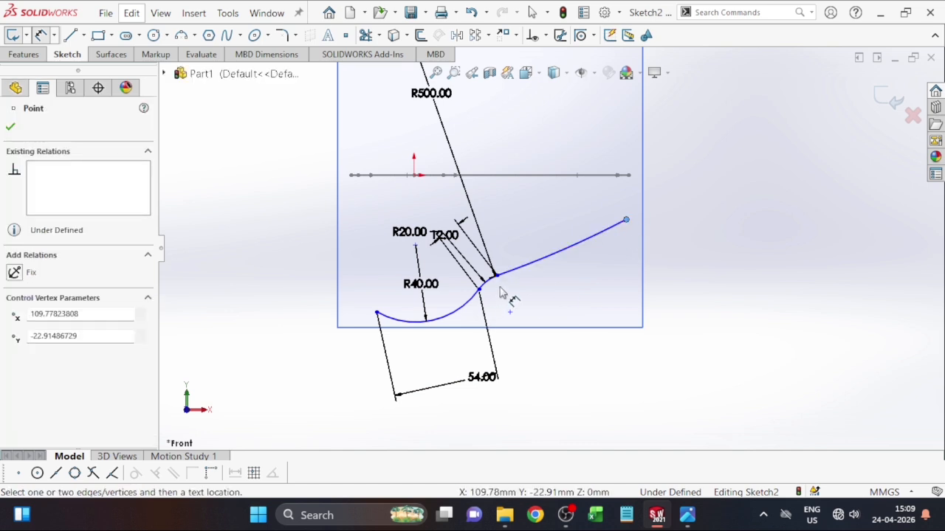
pyautogui.scroll(-2, 500, 293)
pyautogui.scroll(-3, 508, 289)
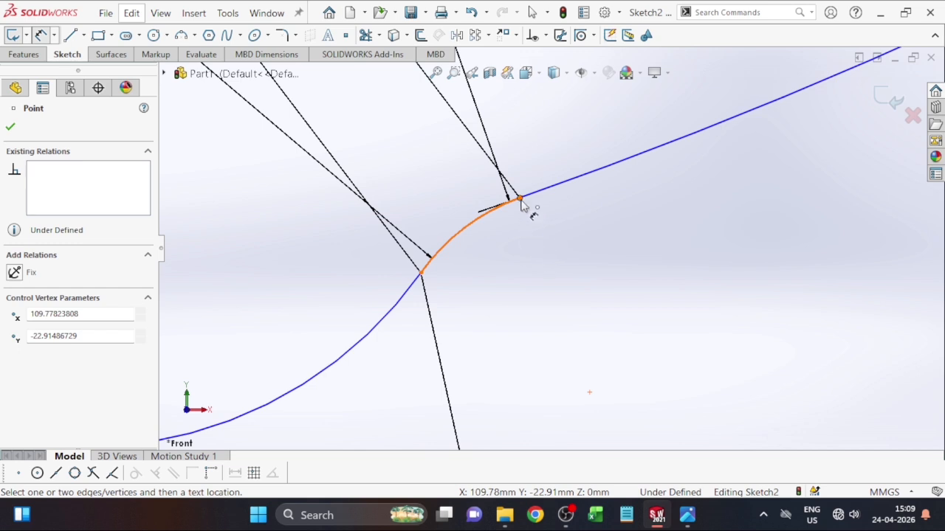
pyautogui.click(521, 199)
pyautogui.scroll(2, 636, 336)
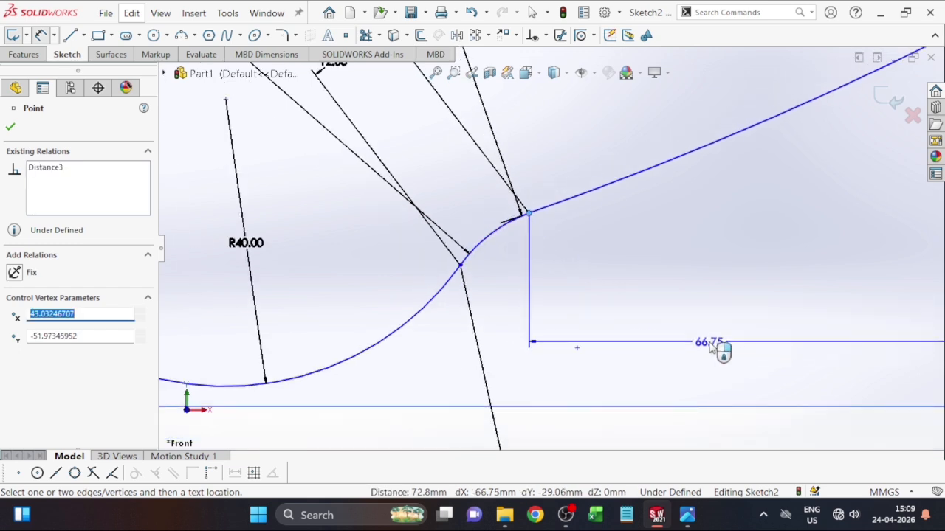
pyautogui.scroll(1, 632, 144)
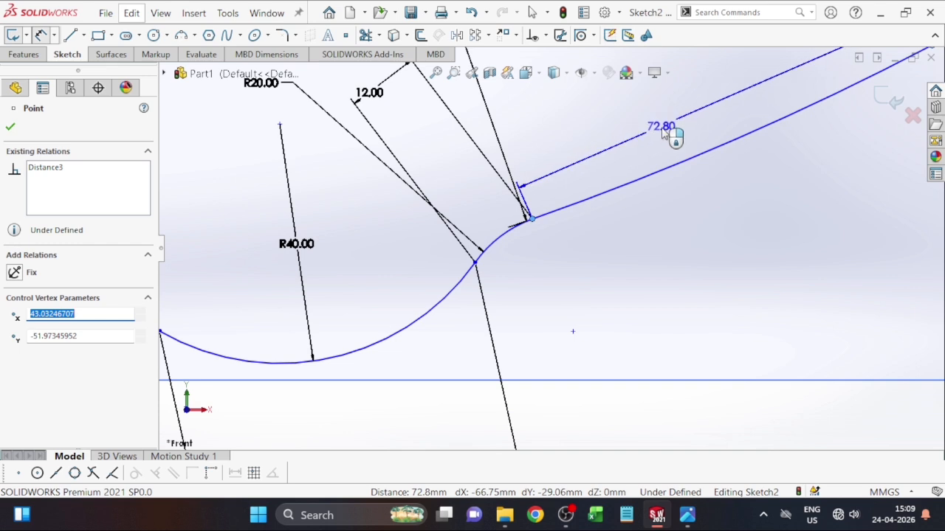
pyautogui.scroll(2, 668, 133)
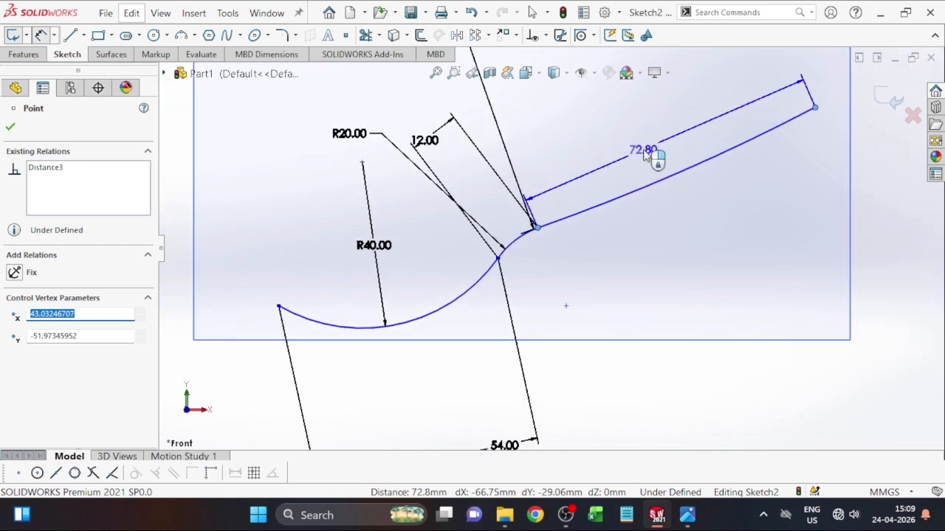
pyautogui.click(645, 152)
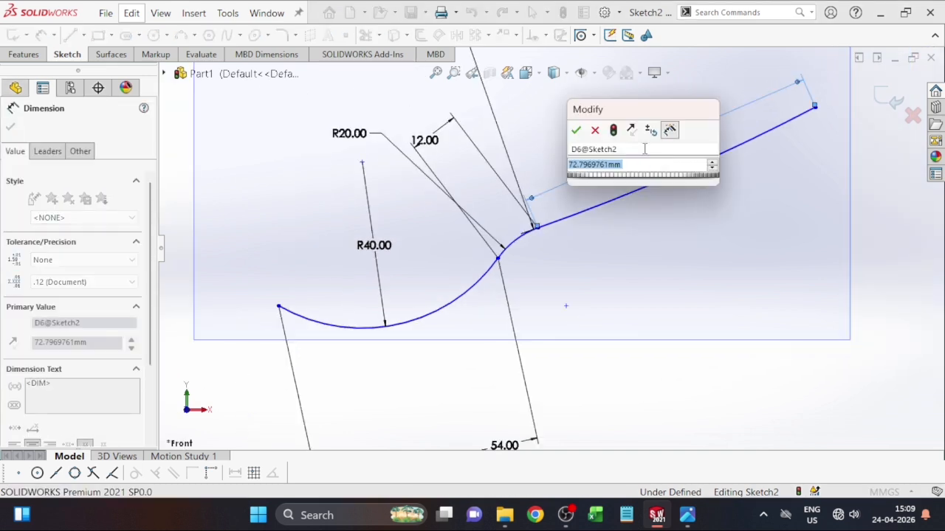
pyautogui.write('84')
pyautogui.press('Return')
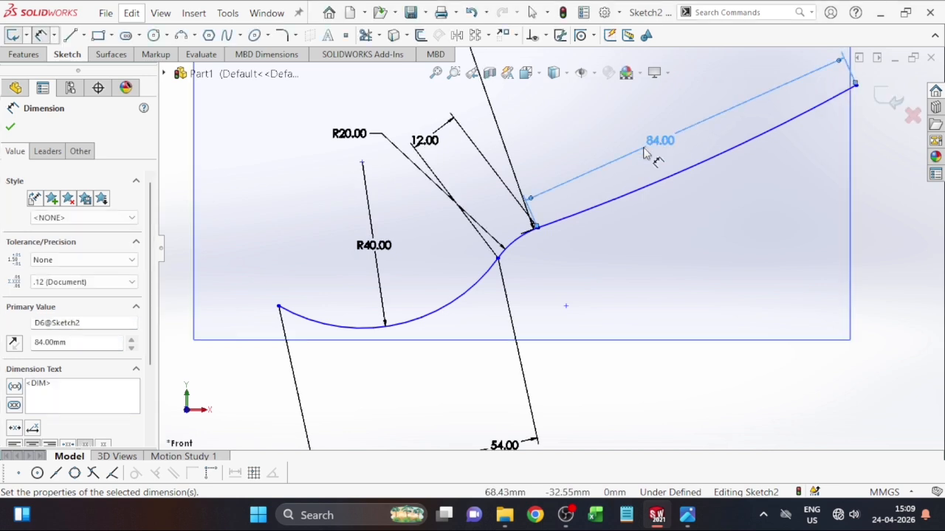
pyautogui.press('Escape')
# Step: Make the small neck arc and the handle arc tangent at their shared endpoint
pyautogui.scroll(-2, 533, 236)
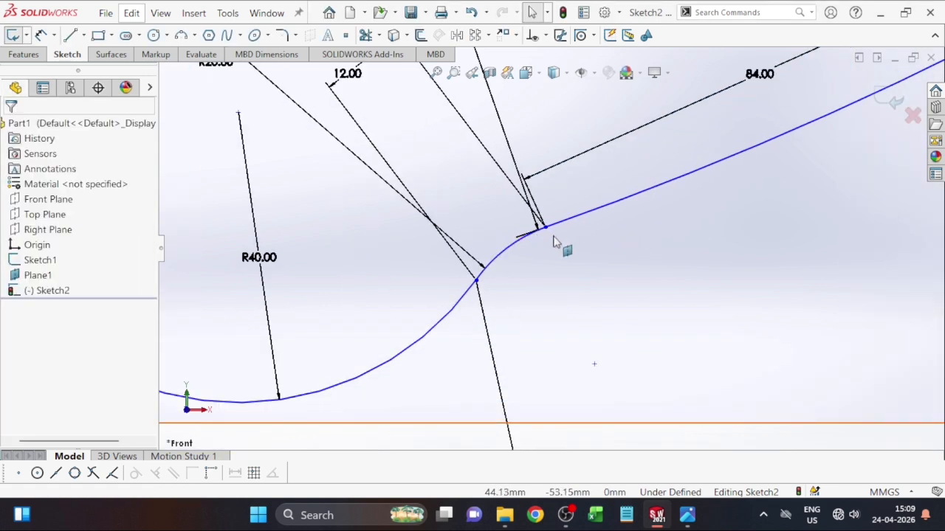
pyautogui.click(547, 231)
pyautogui.rightClick(547, 231)
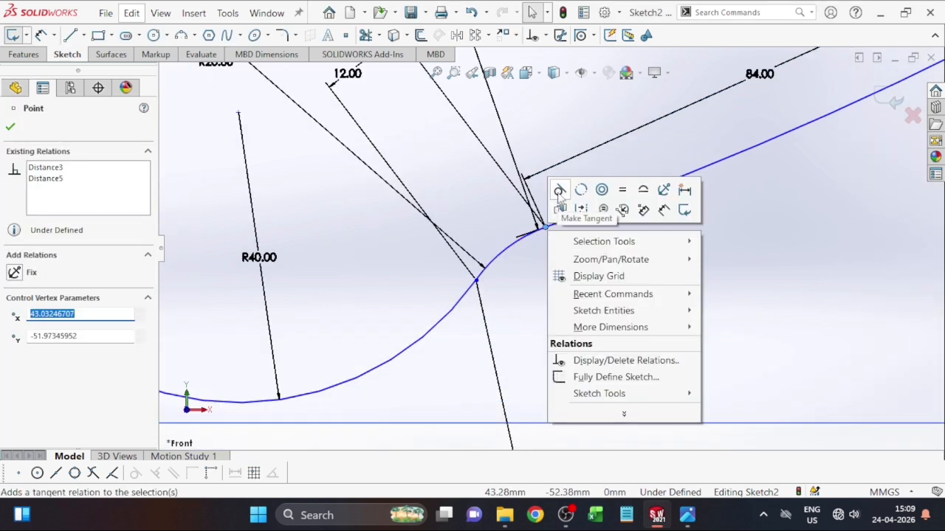
pyautogui.click(559, 200)
pyautogui.scroll(3, 564, 304)
pyautogui.press('Escape')
pyautogui.scroll(3, 581, 290)
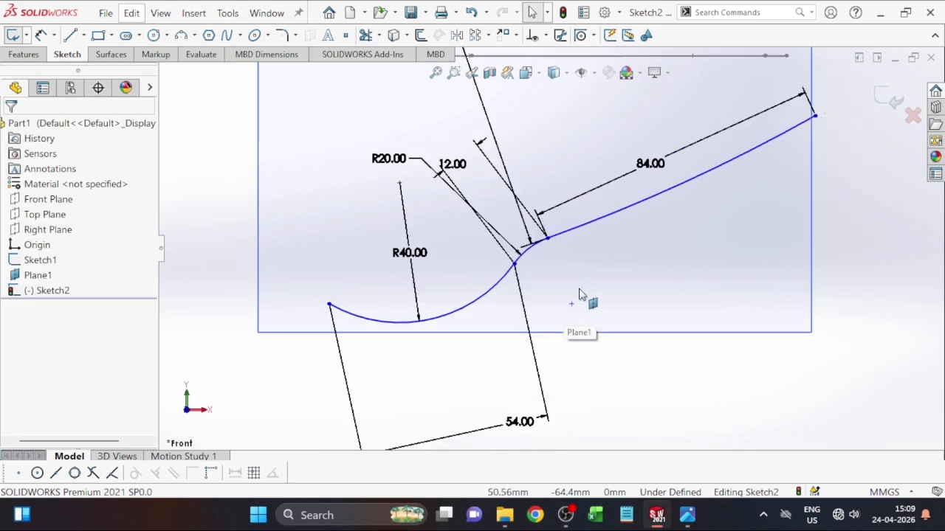
# Step: Compare the dimensioned side profile with the side view in the reference spoon drawing
pyautogui.scroll(-2, 598, 233)
pyautogui.scroll(1, 640, 256)
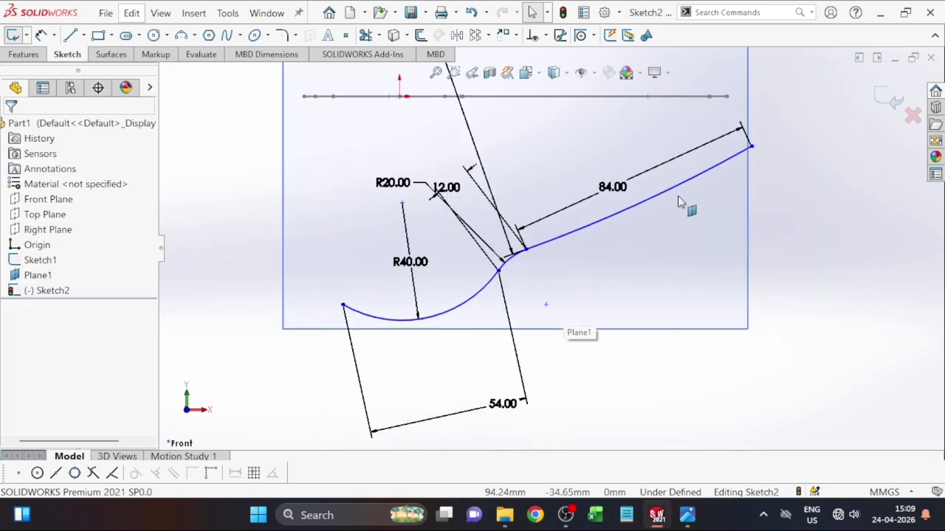
pyautogui.scroll(-3, 692, 176)
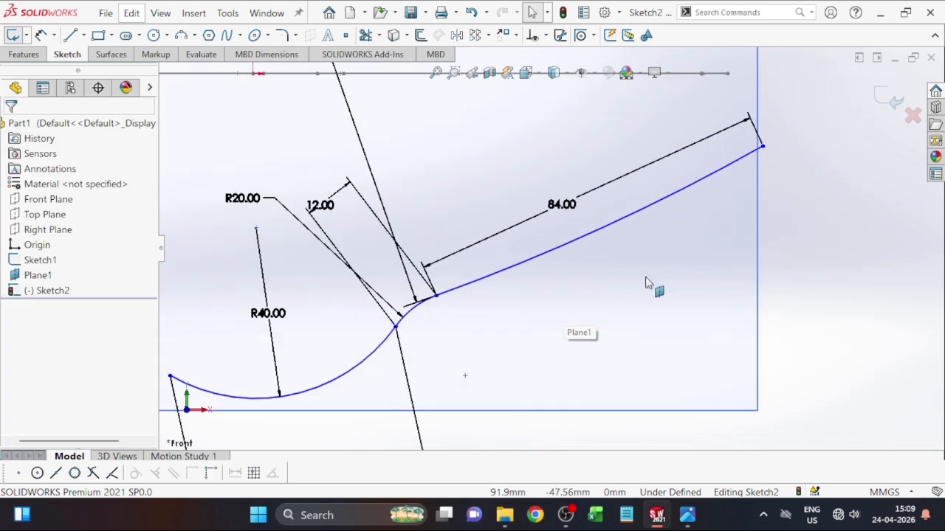
pyautogui.scroll(3, 646, 297)
pyautogui.scroll(2, 559, 308)
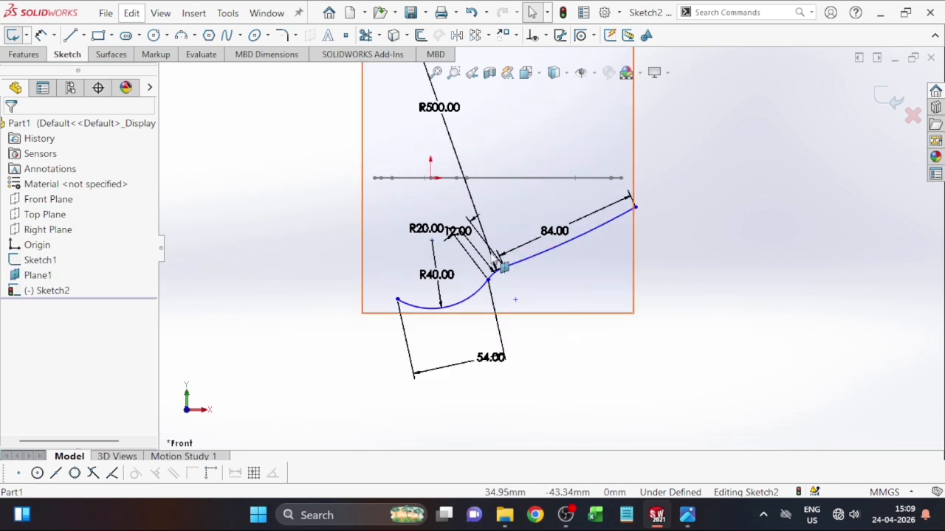
pyautogui.scroll(-3, 496, 203)
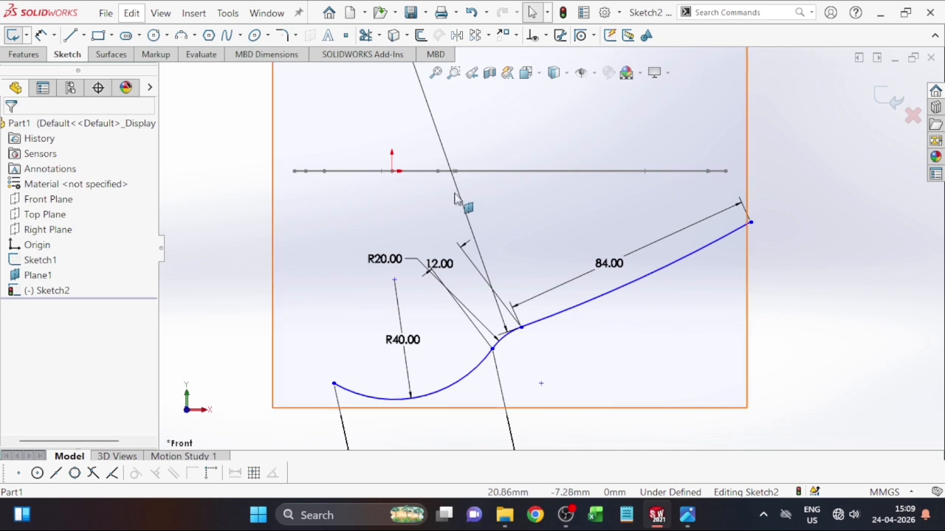
pyautogui.scroll(3, 548, 291)
pyautogui.scroll(-3, 610, 275)
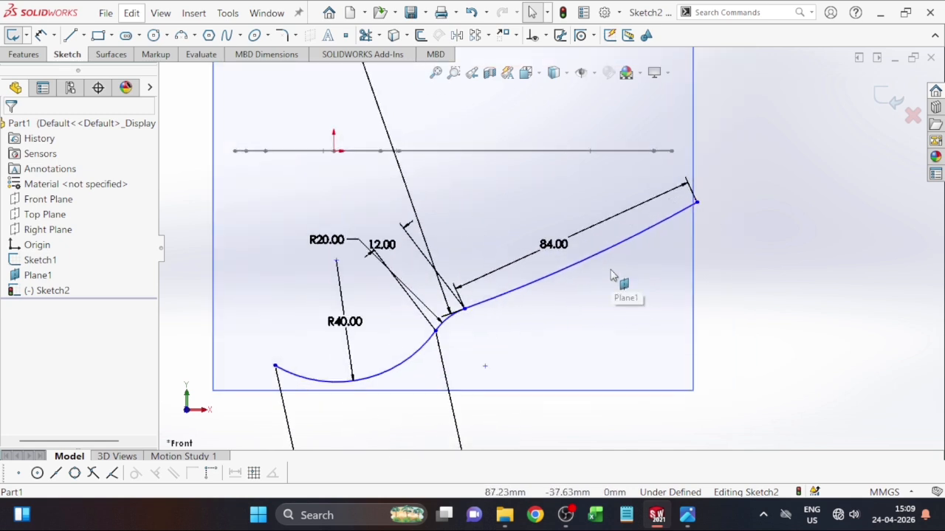
pyautogui.click(691, 511)
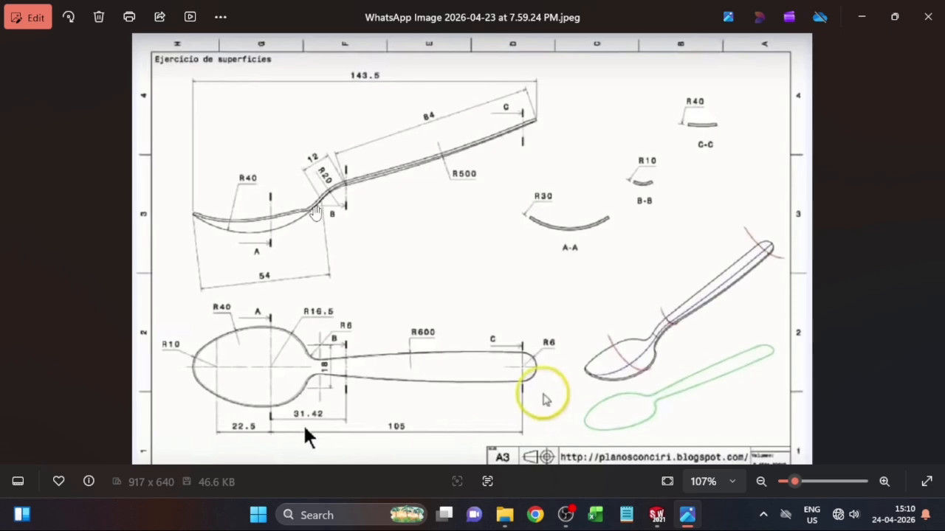
pyautogui.click(666, 518)
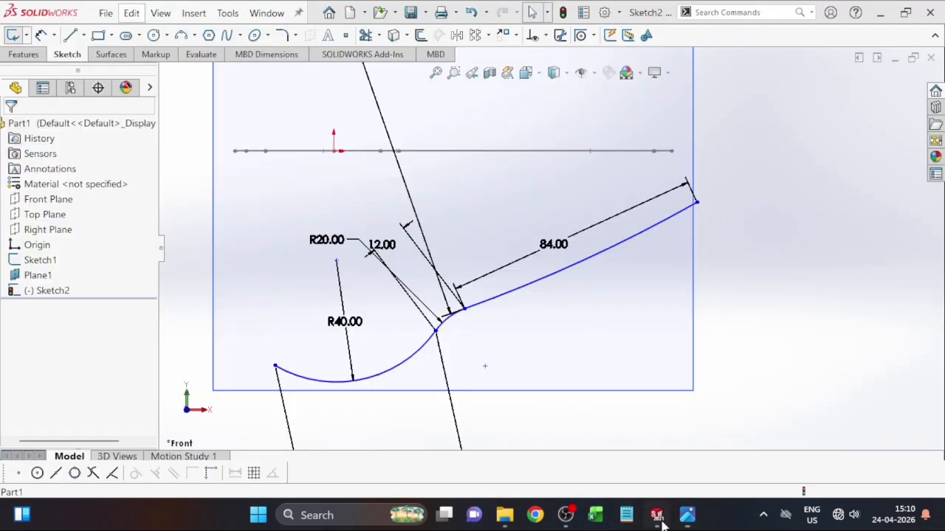
pyautogui.scroll(3, 559, 285)
pyautogui.scroll(-2, 621, 229)
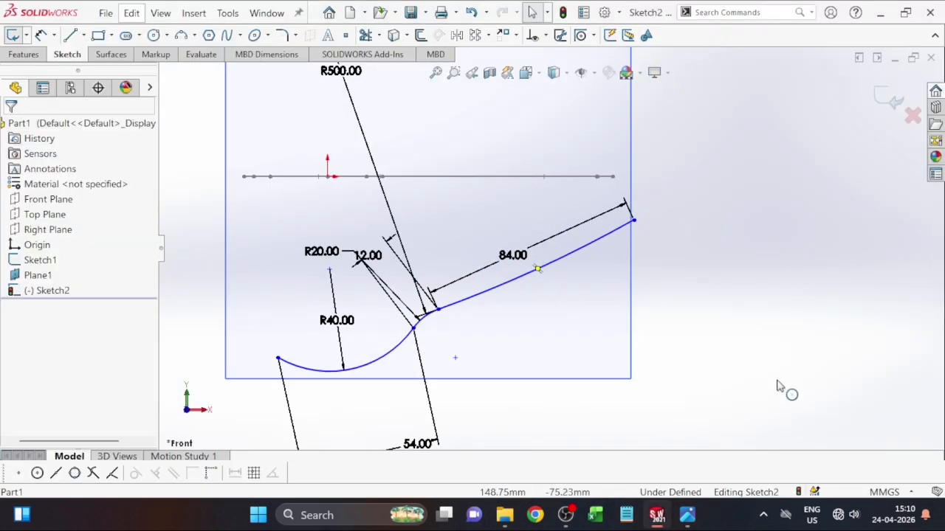
# Step: Examine the side profile together with the spoon outline sketch from a slightly tilted angle, and return to the front view
pyautogui.press('Down')
pyautogui.press('Down')
pyautogui.press('Down')
pyautogui.press('Up')
pyautogui.press('Up')
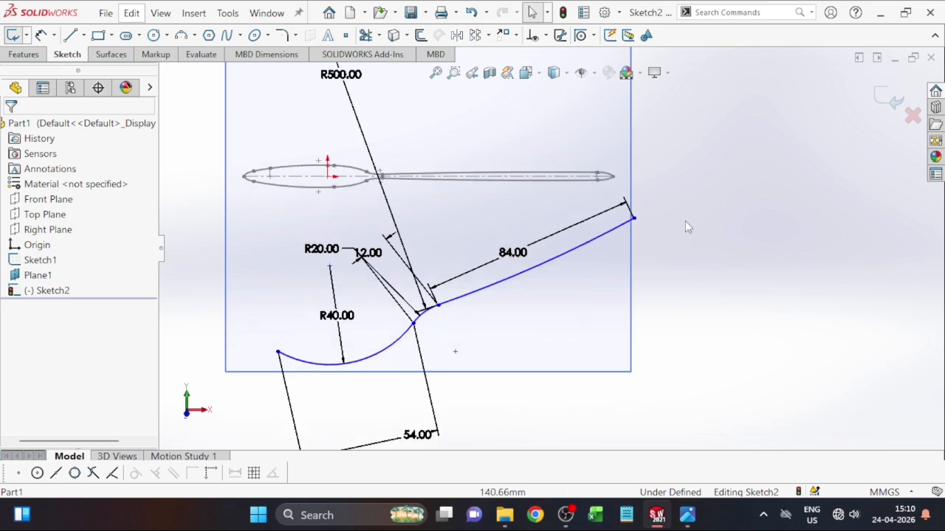
pyautogui.scroll(-2, 662, 205)
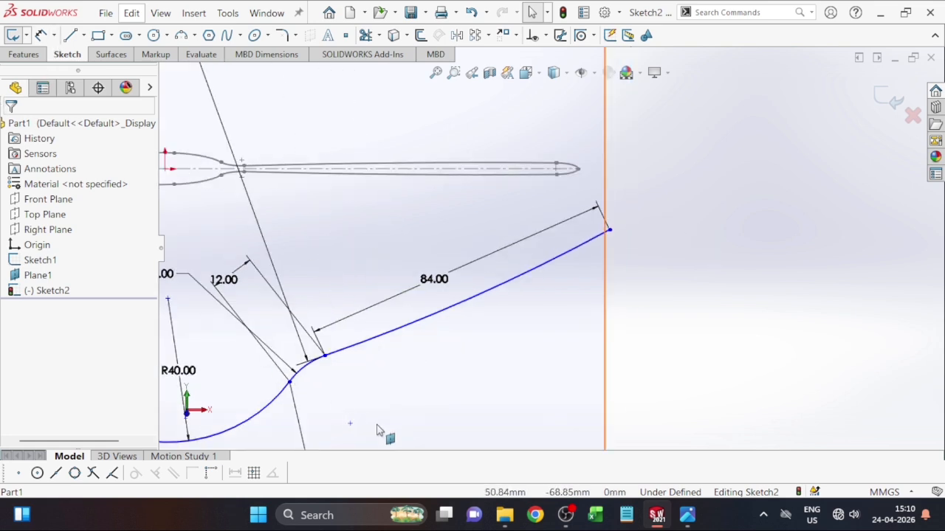
pyautogui.scroll(3, 442, 396)
pyautogui.hotkey('ctrl', '1')
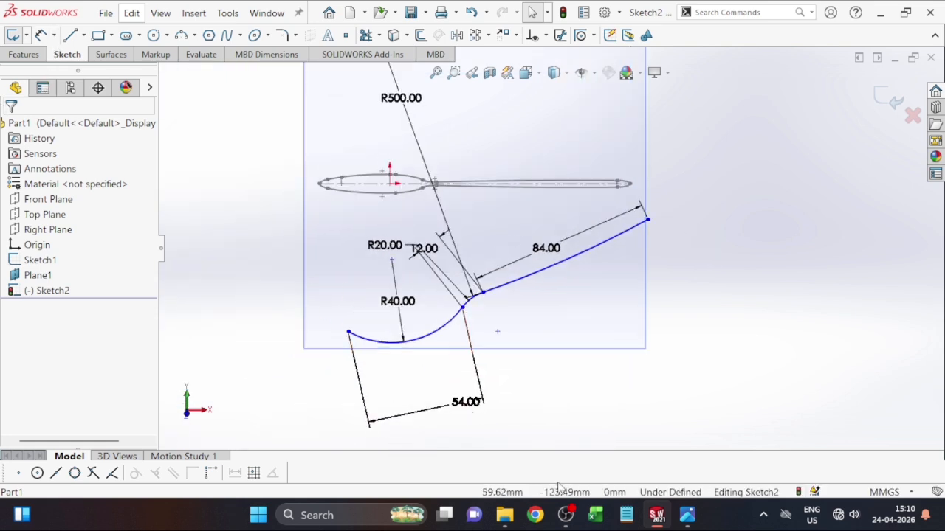
# Step: Dimension the horizontal distance between the bowl's outer tip and the free end of the handle arc
pyautogui.click(41, 34)
pyautogui.click(349, 337)
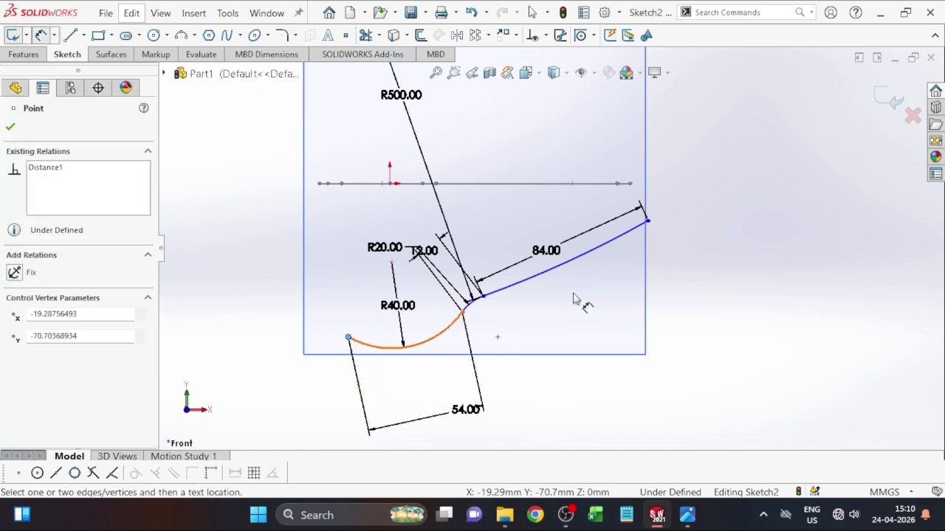
pyautogui.click(647, 222)
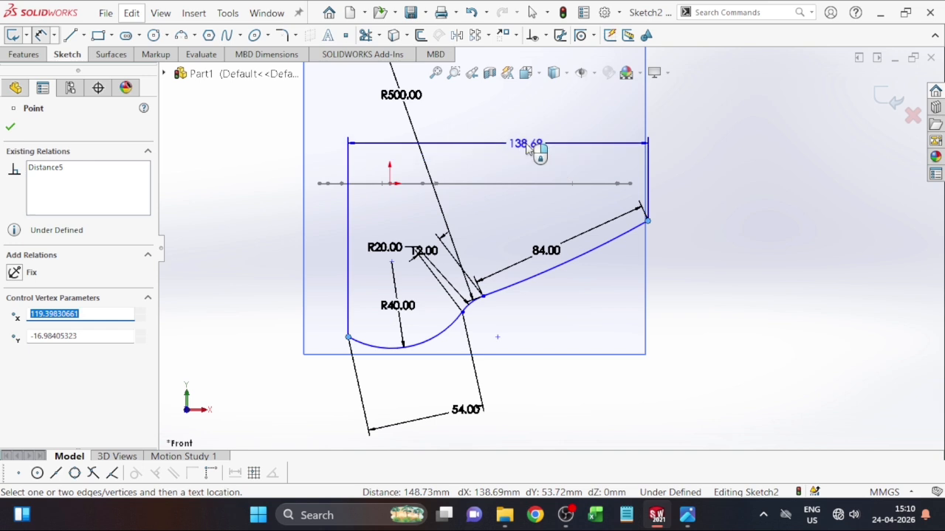
pyautogui.click(526, 146)
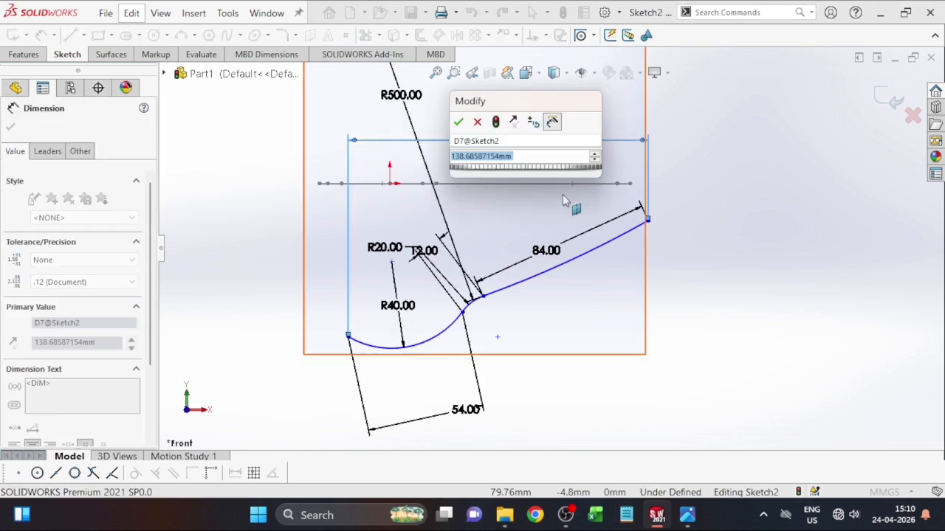
pyautogui.press('BackSpace')
# Step: Look up the spoon's overall length in the side view of the reference drawing
pyautogui.moveTo(688, 517)
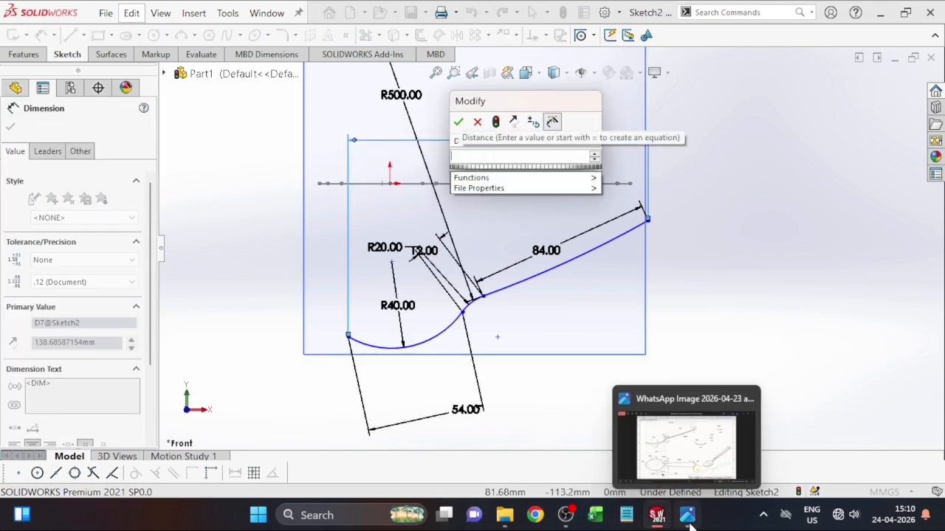
pyautogui.click(708, 436)
pyautogui.scroll(1, 419, 132)
pyautogui.scroll(2, 419, 131)
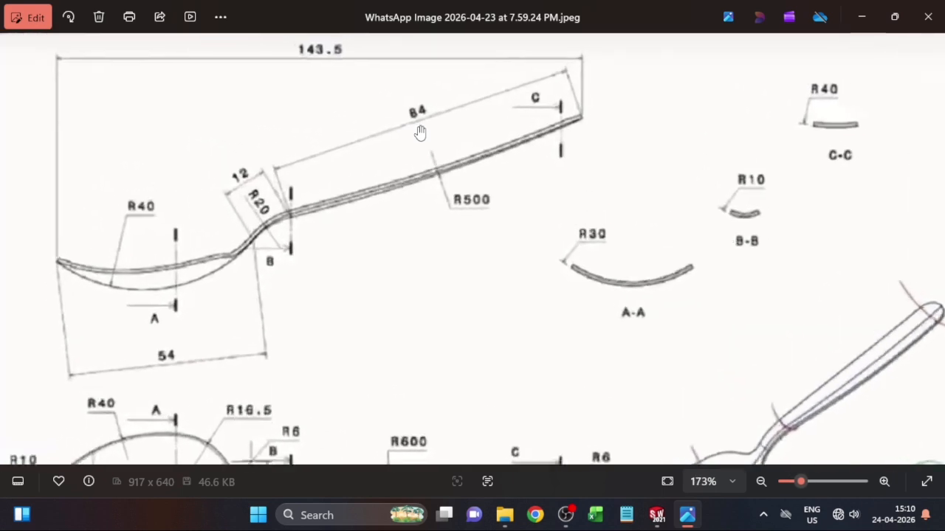
pyautogui.scroll(-2, 367, 289)
pyautogui.scroll(-1, 553, 436)
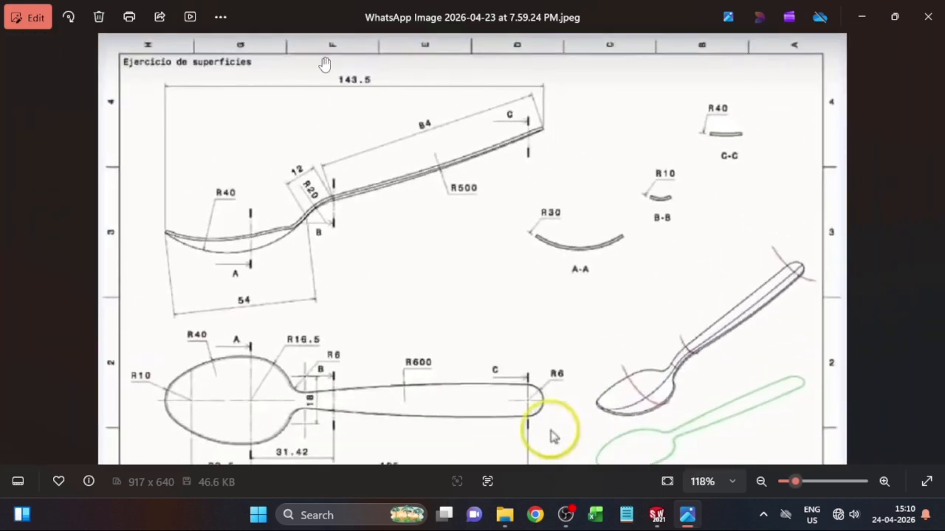
pyautogui.scroll(2, 347, 100)
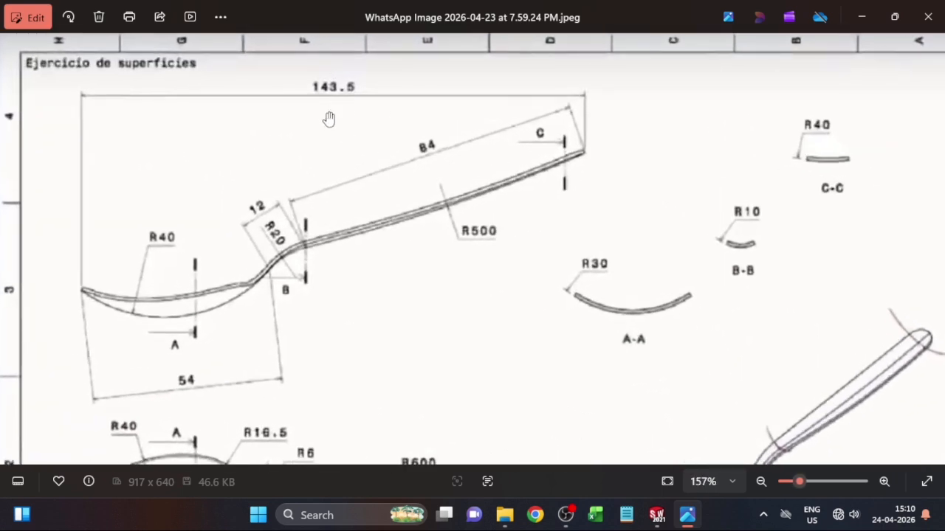
# Step: Set the profile's overall horizontal length to 143.5 mm
pyautogui.click(656, 515)
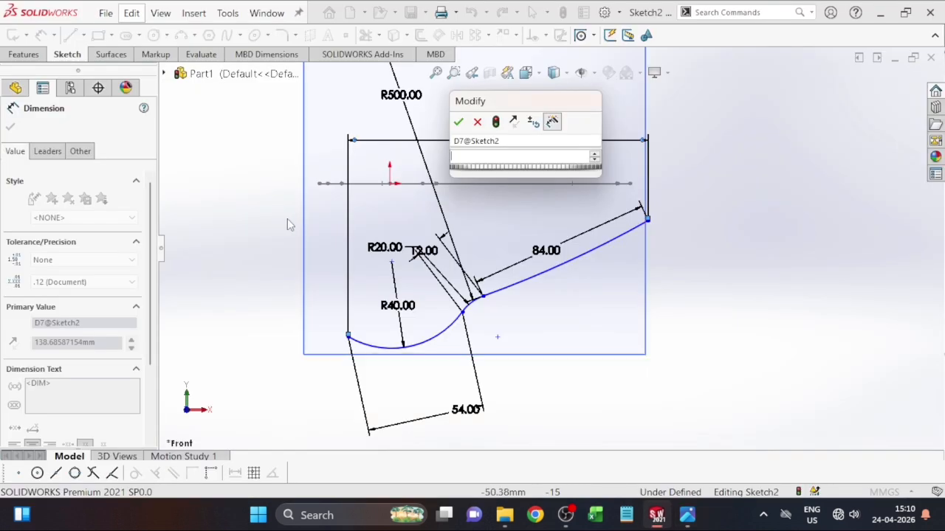
pyautogui.write('14')
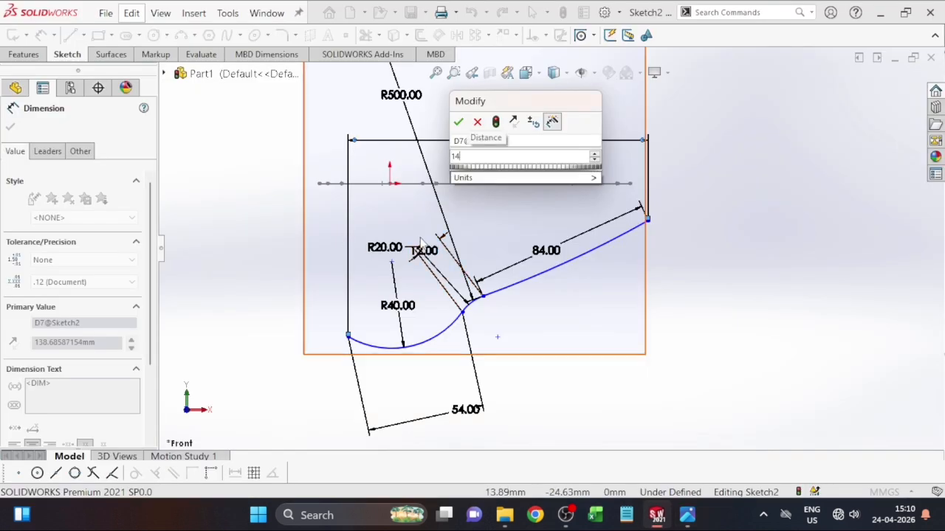
pyautogui.write('3.')
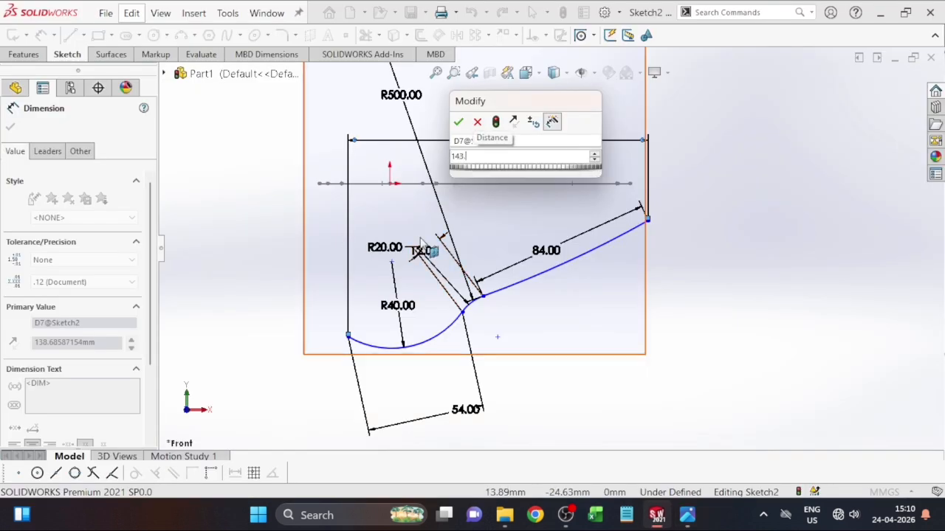
pyautogui.write('5')
pyautogui.press('Return')
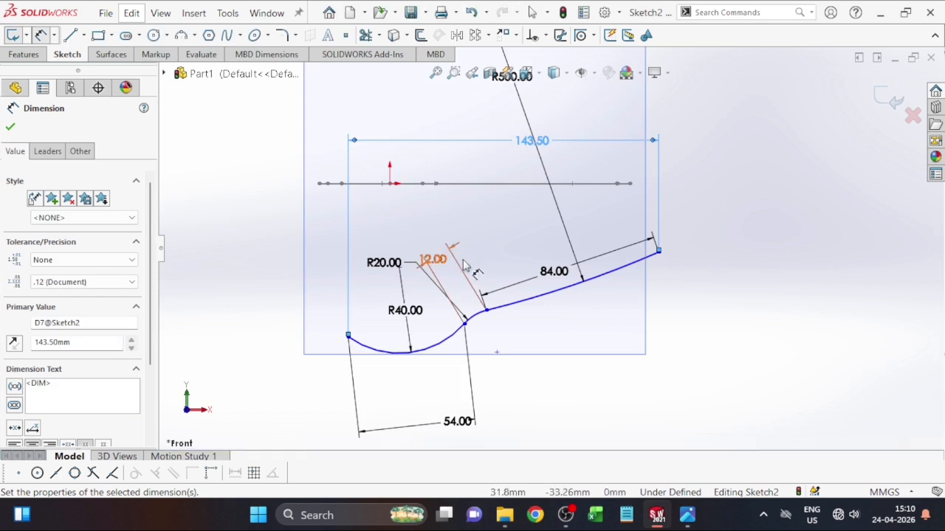
pyautogui.scroll(3, 660, 362)
pyautogui.press('Escape')
pyautogui.scroll(-2, 616, 207)
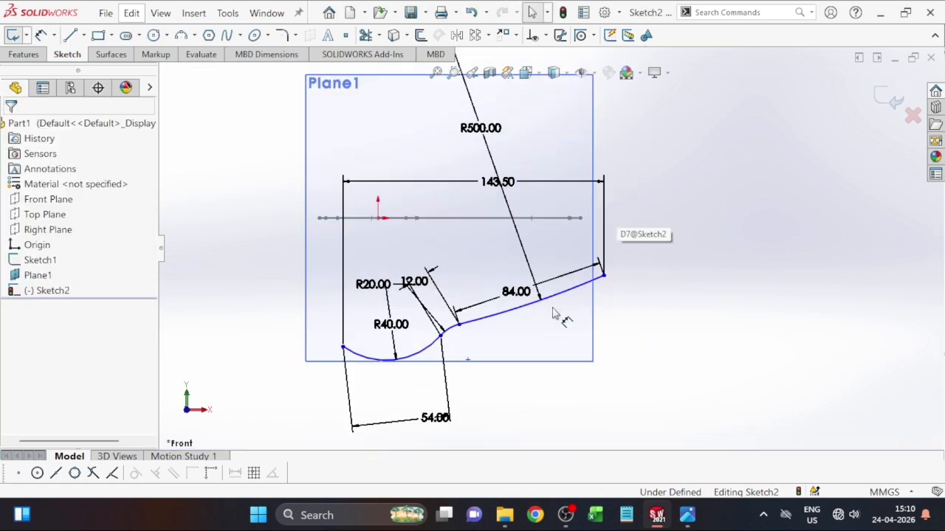
# Step: Shift the side profile toward the bowl side by its free handle endpoint, keeping it below the spoon outline
pyautogui.scroll(-2, 602, 290)
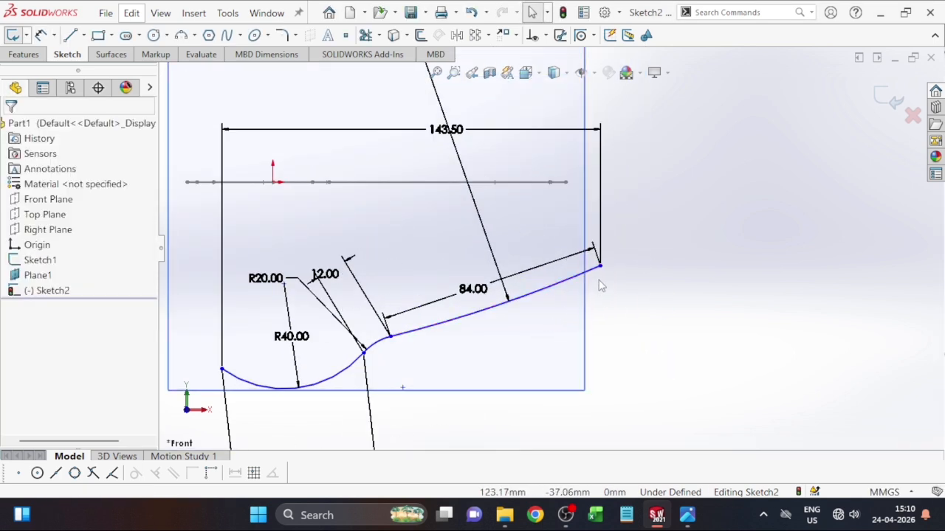
pyautogui.moveTo(601, 267); pyautogui.dragTo(550, 280)
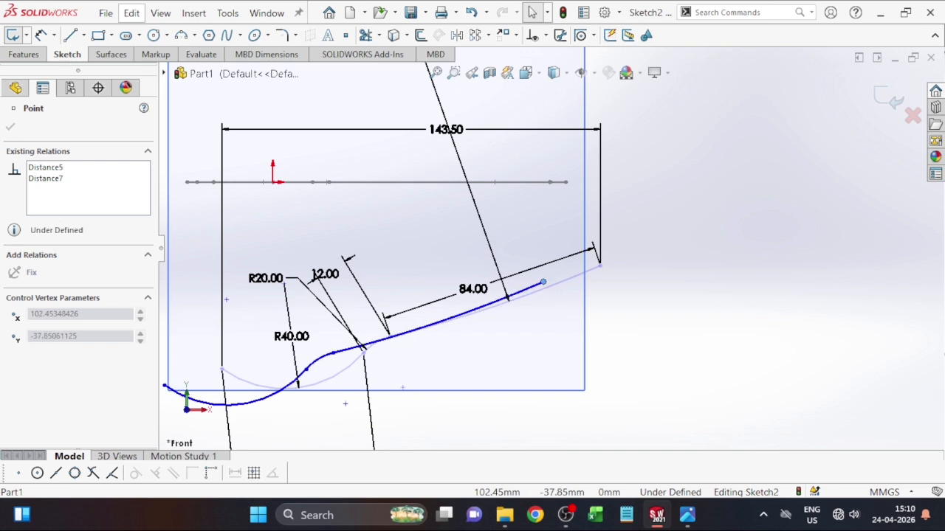
pyautogui.scroll(-2, 552, 245)
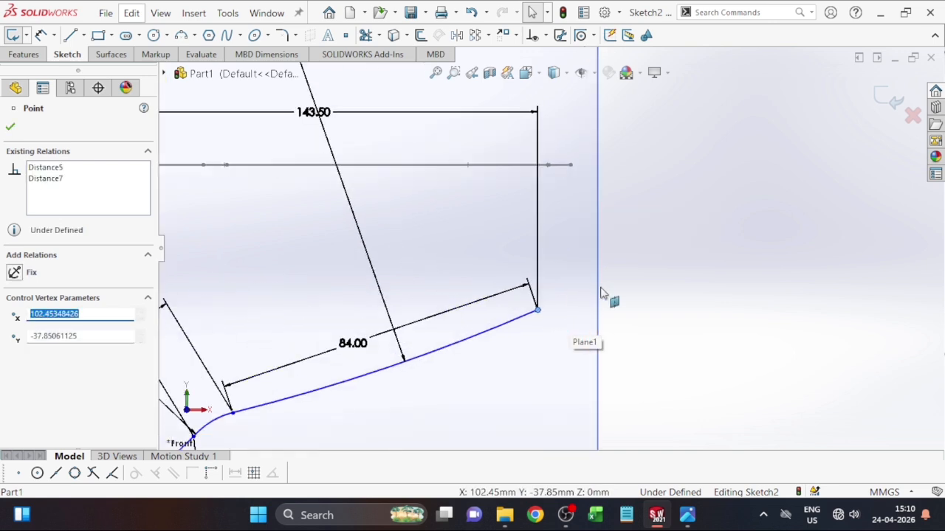
pyautogui.click(862, 337)
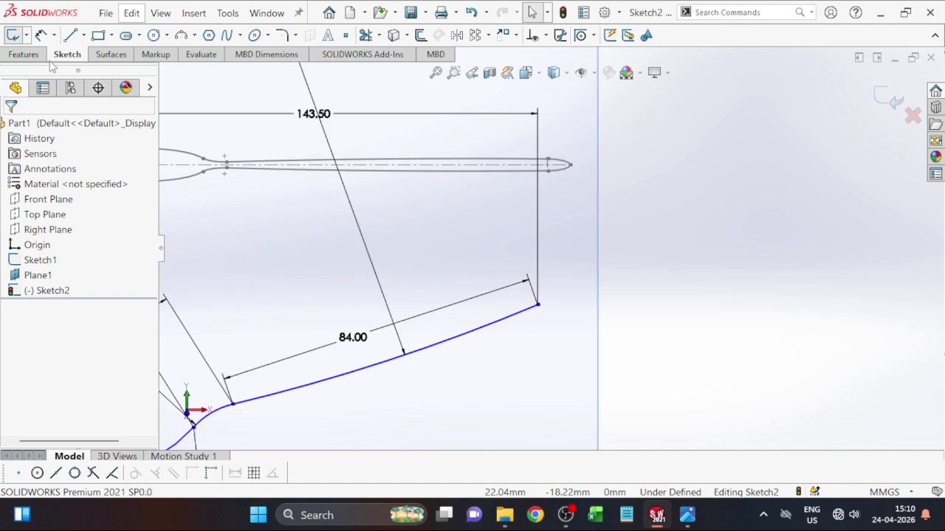
# Step: Sketch a vertical construction line about 17.5 mm long upward from the free end of the handle arc
pyautogui.click(84, 35)
pyautogui.click(93, 70)
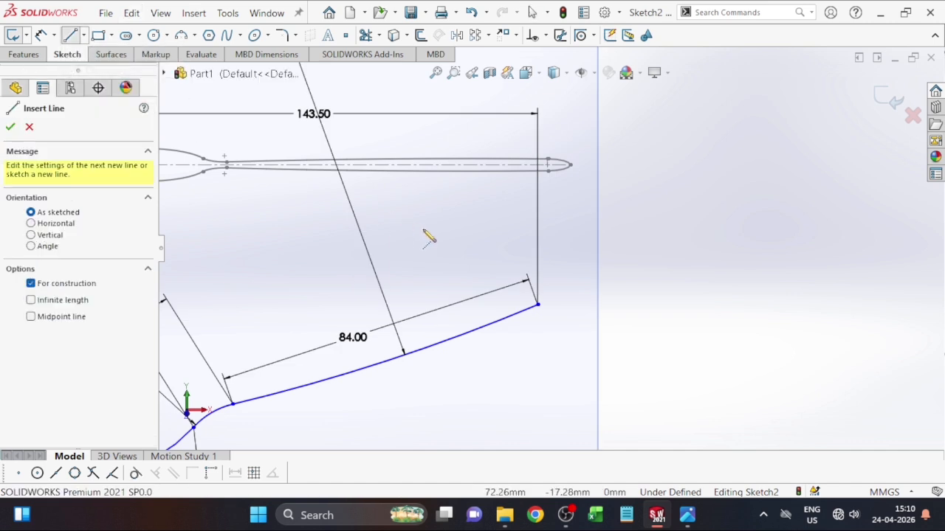
pyautogui.scroll(-1, 428, 234)
pyautogui.click(564, 318)
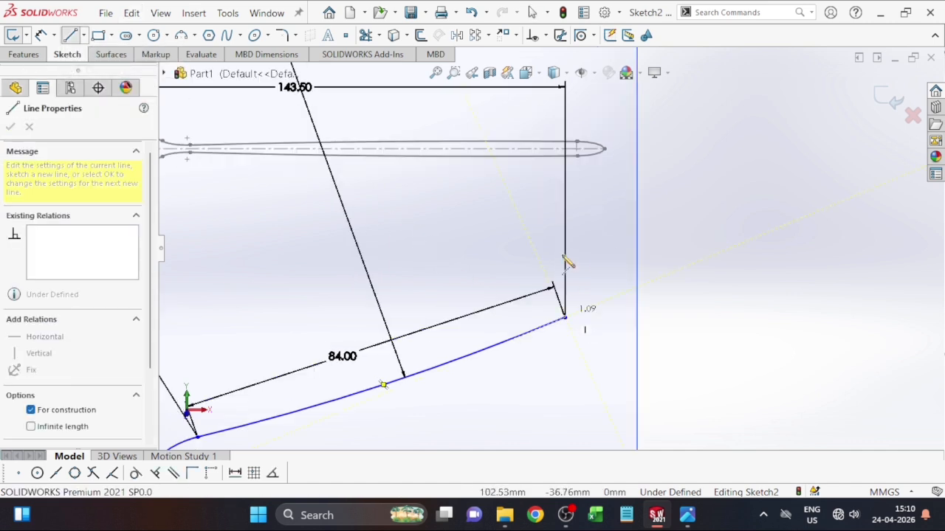
pyautogui.click(565, 239)
pyautogui.press('Escape')
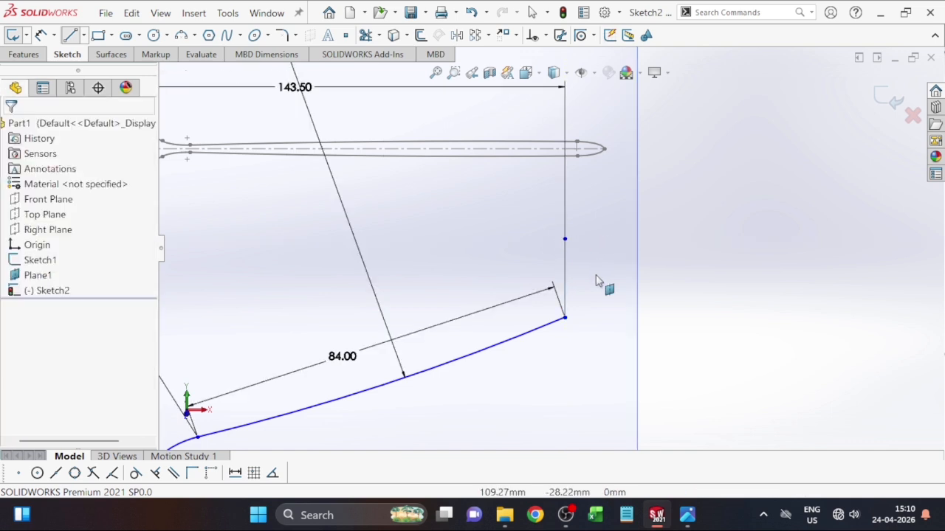
pyautogui.click(565, 277)
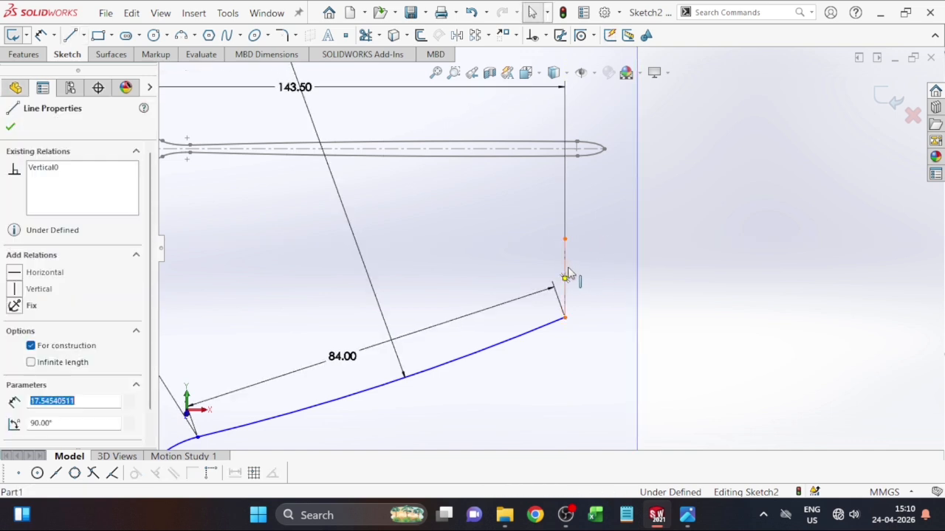
pyautogui.rightClick(566, 274)
pyautogui.click(595, 248)
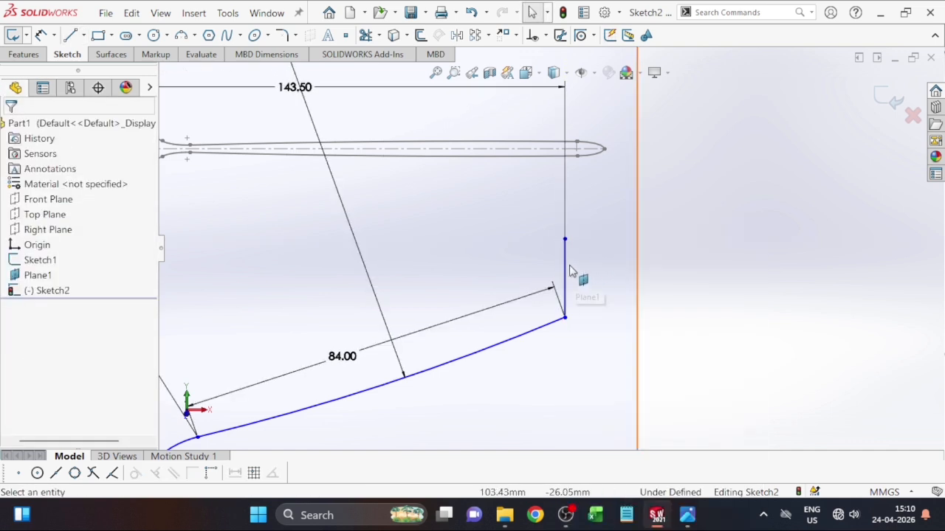
pyautogui.click(566, 275)
pyautogui.rightClick(565, 274)
pyautogui.click(598, 234)
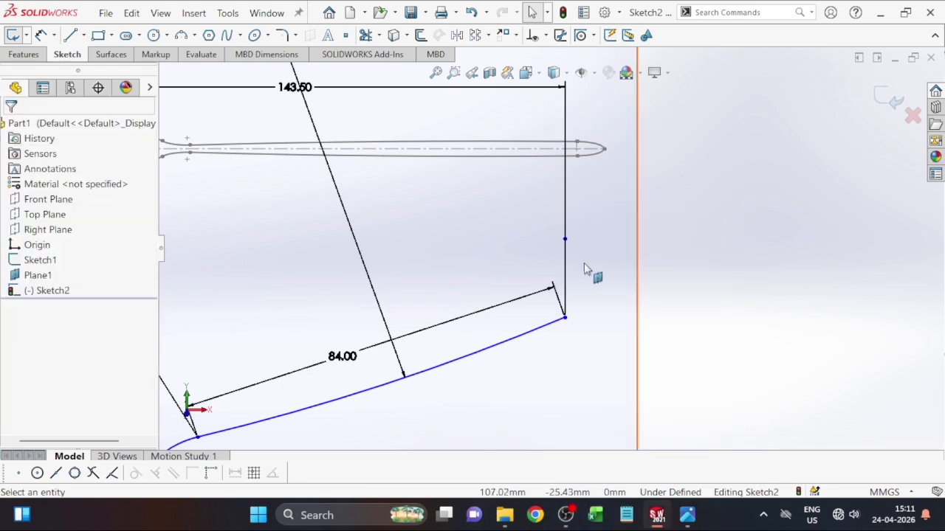
# Step: Apply a vertical relation to the construction line at the handle end
pyautogui.rightClick(566, 263)
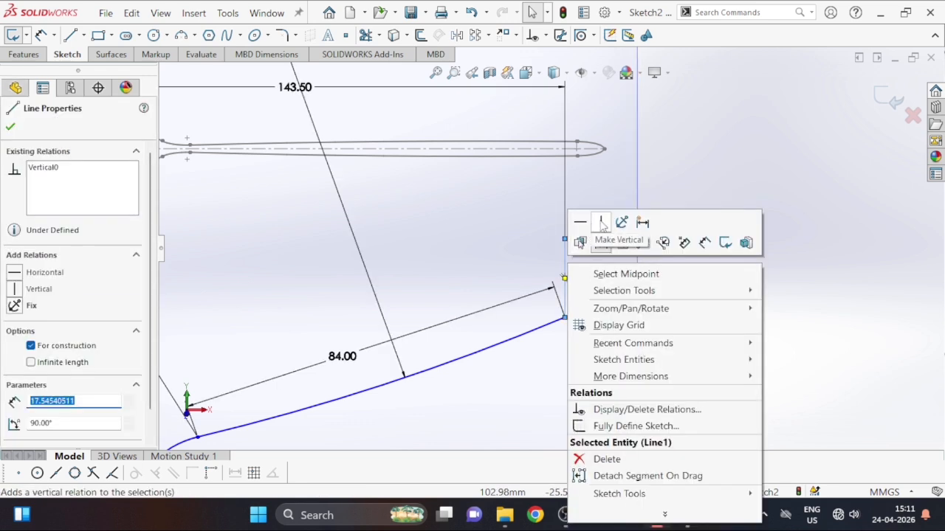
pyautogui.click(602, 223)
pyautogui.press('Escape')
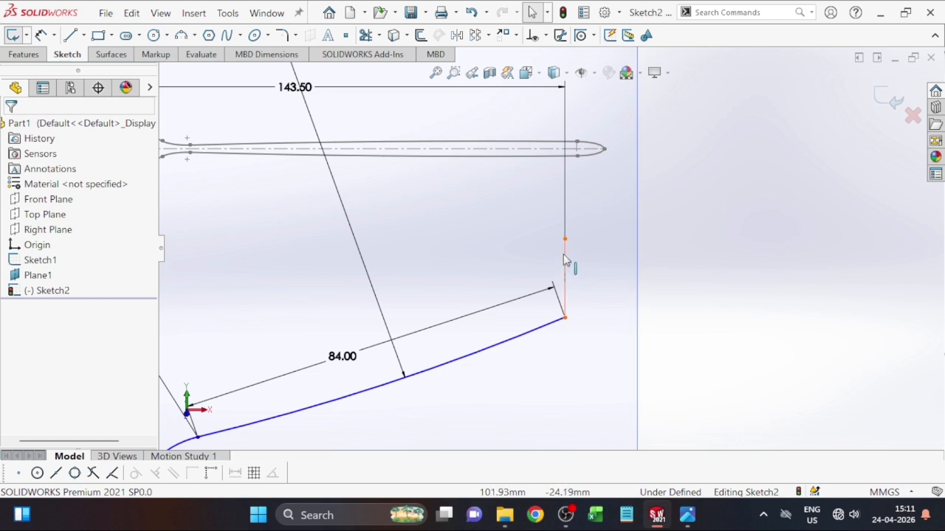
# Step: Add a pierce relation between the construction line's upper endpoint and the handle-end arc of the spoon outline sketch
pyautogui.click(565, 240)
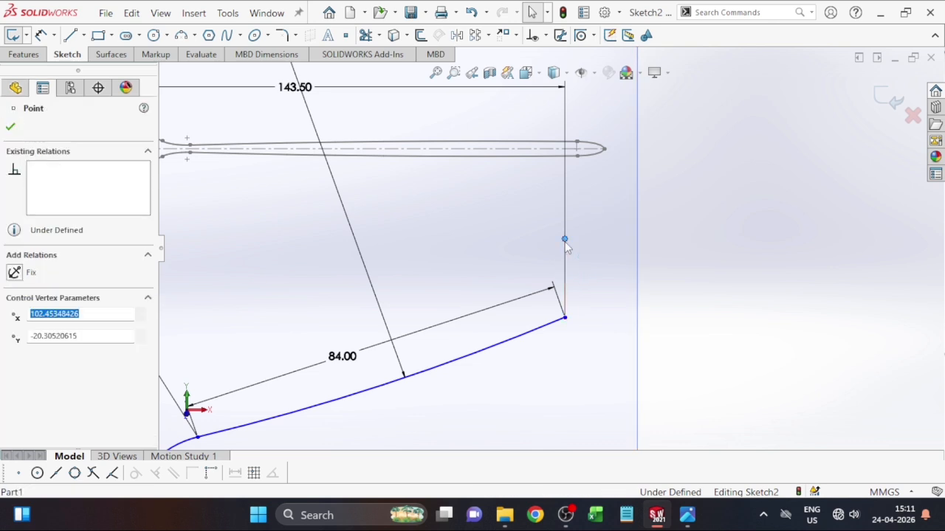
pyautogui.keyDown('ctrl'); pyautogui.click(600, 152); pyautogui.keyUp('ctrl')
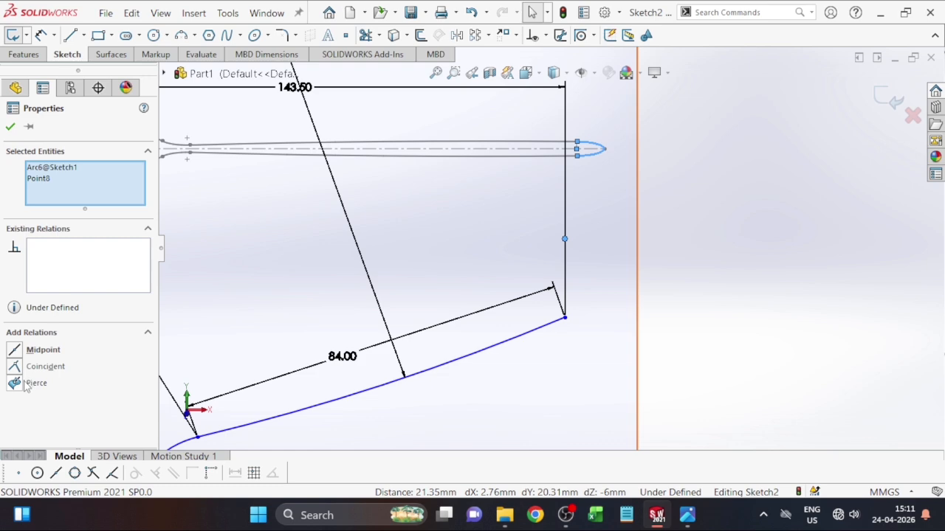
pyautogui.click(15, 384)
pyautogui.click(588, 383)
pyautogui.scroll(2, 580, 407)
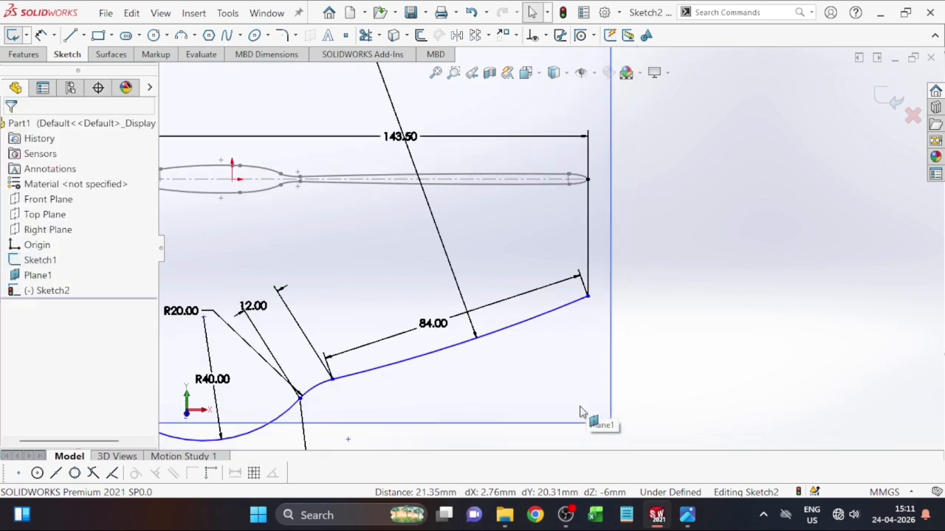
# Step: Examine from several tilted angles how the side profile lines up with the spoon outline at both ends
pyautogui.moveTo(662, 326)
pyautogui.mouseDown(button='middle')
pyautogui.moveTo(677, 373)
pyautogui.moveTo(664, 327)
pyautogui.moveTo(643, 359)
pyautogui.moveTo(558, 414)
pyautogui.moveTo(376, 397)
pyautogui.moveTo(262, 372)
pyautogui.mouseUp(button='middle')
pyautogui.press('Left')
pyautogui.press('Right')
pyautogui.press('Right')
pyautogui.press('Right')
pyautogui.press('Left')
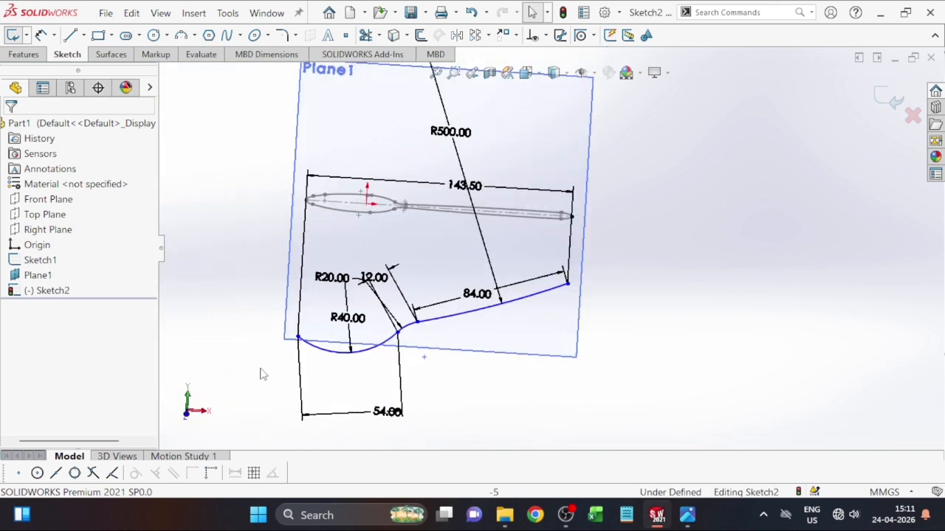
pyautogui.moveTo(403, 335)
pyautogui.mouseDown(button='middle')
pyautogui.moveTo(498, 297)
pyautogui.moveTo(561, 226)
pyautogui.moveTo(593, 221)
pyautogui.mouseUp(button='middle')
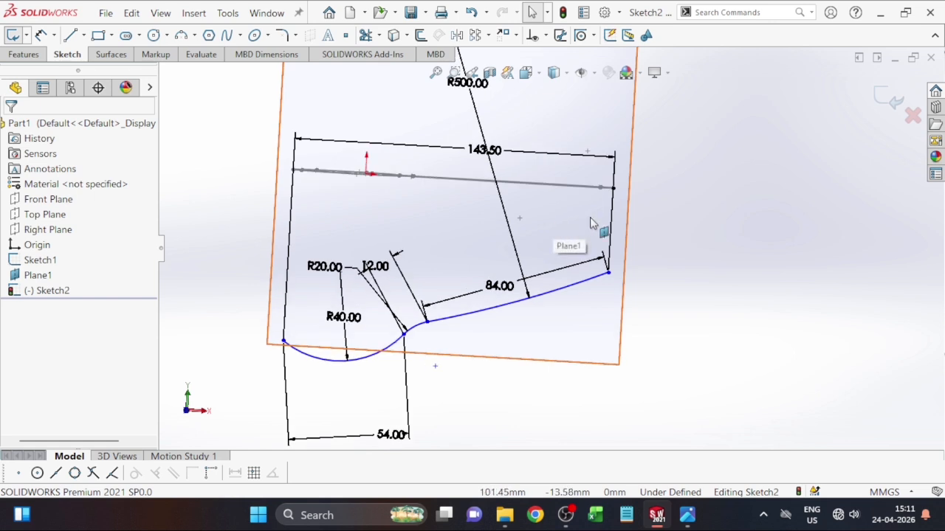
pyautogui.scroll(-3, 593, 222)
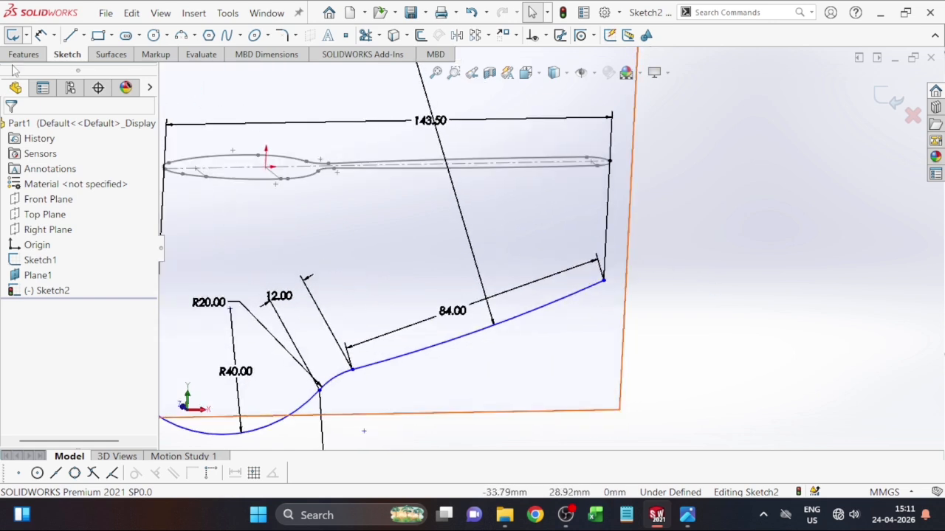
# Step: Dimension the vertical construction line at the handle end and set its length to 10 mm
pyautogui.click(41, 35)
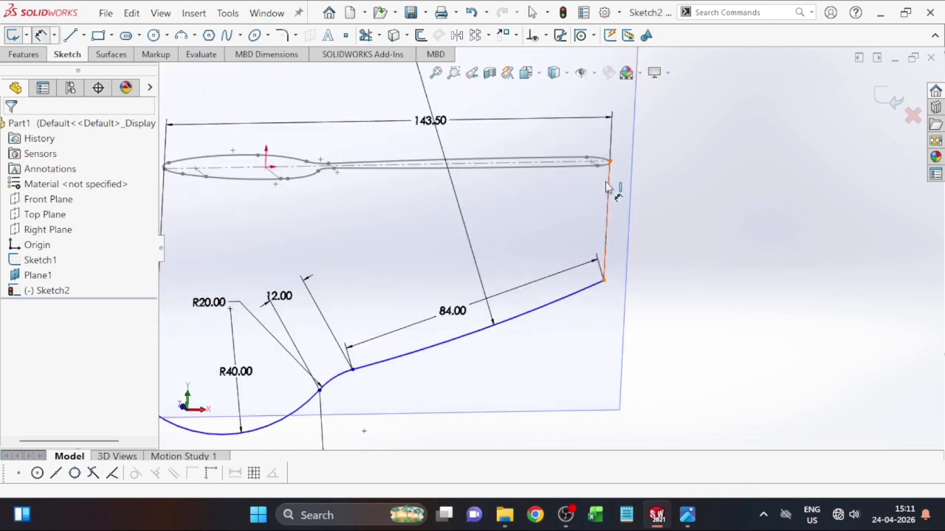
pyautogui.click(608, 203)
pyautogui.click(674, 208)
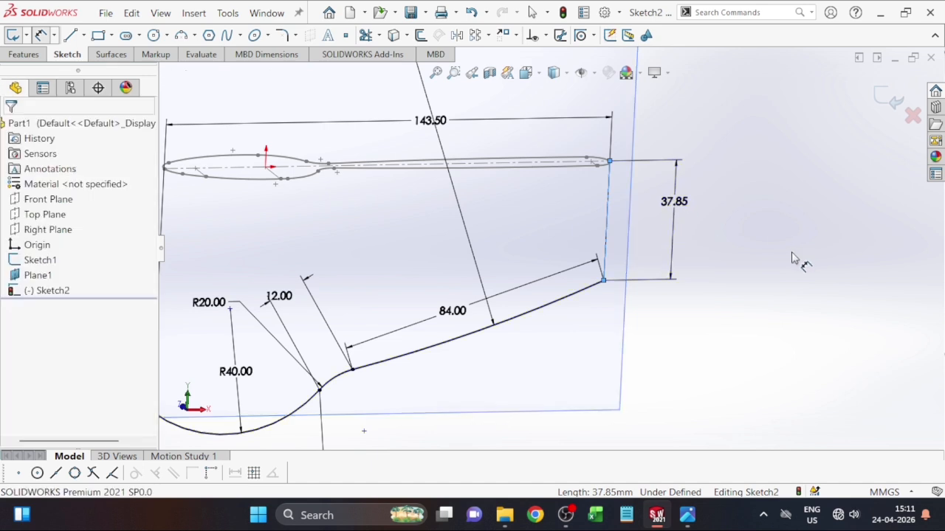
pyautogui.write('10')
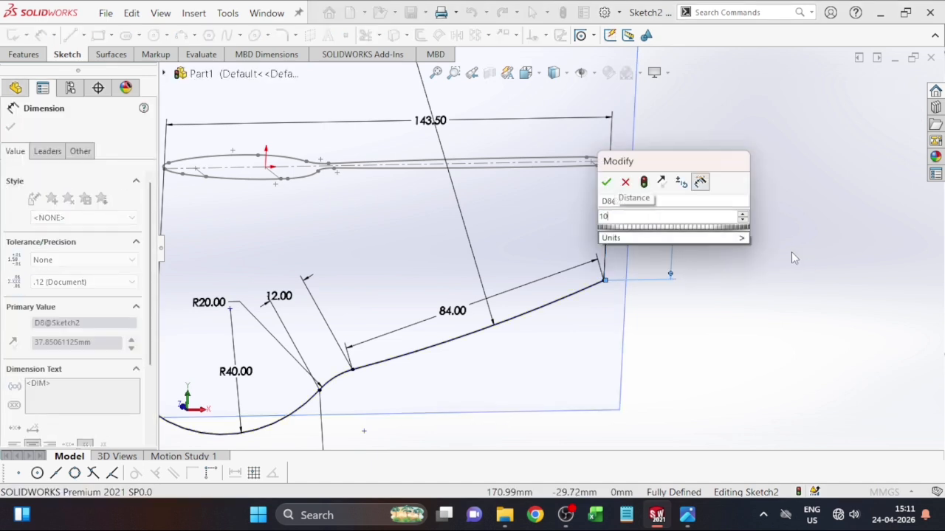
pyautogui.press('Return')
pyautogui.press('f')
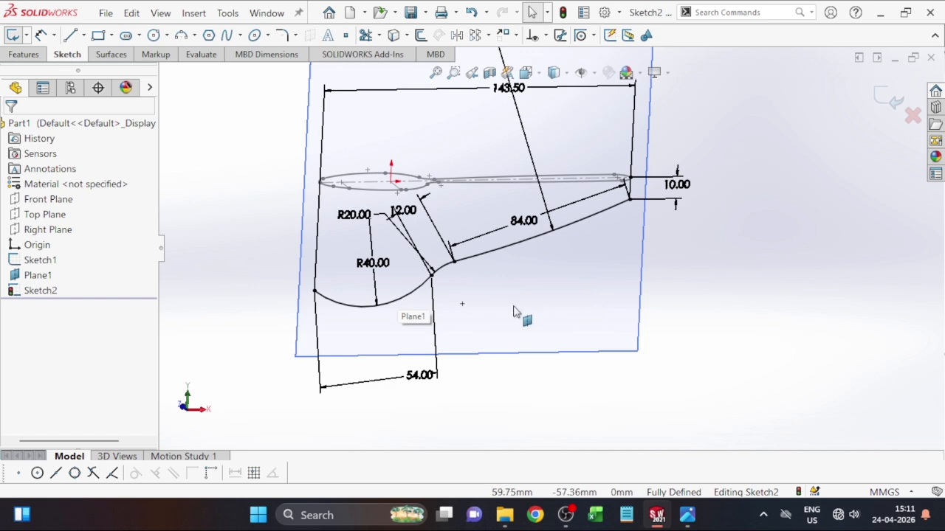
pyautogui.scroll(1, 614, 354)
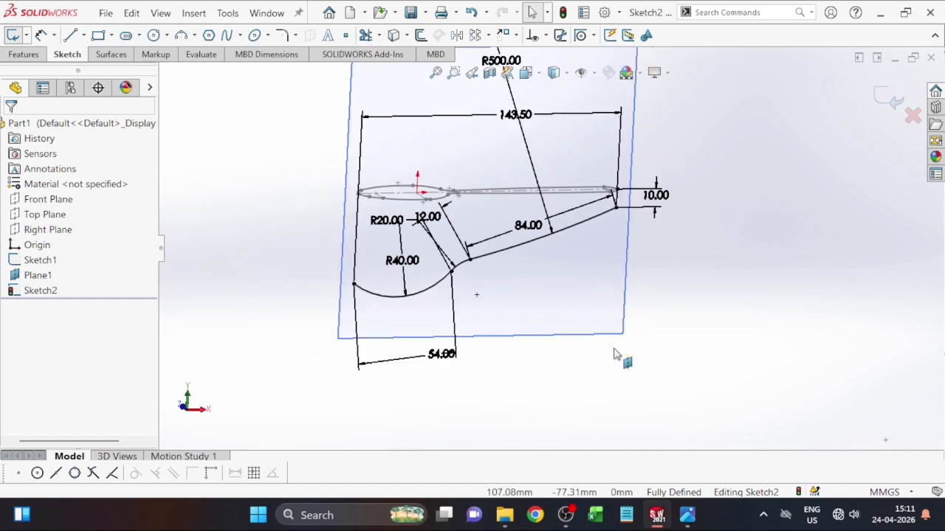
# Step: Hide Plane1, the reference plane that carries the spoon's side profile sketch
pyautogui.scroll(-1, 554, 295)
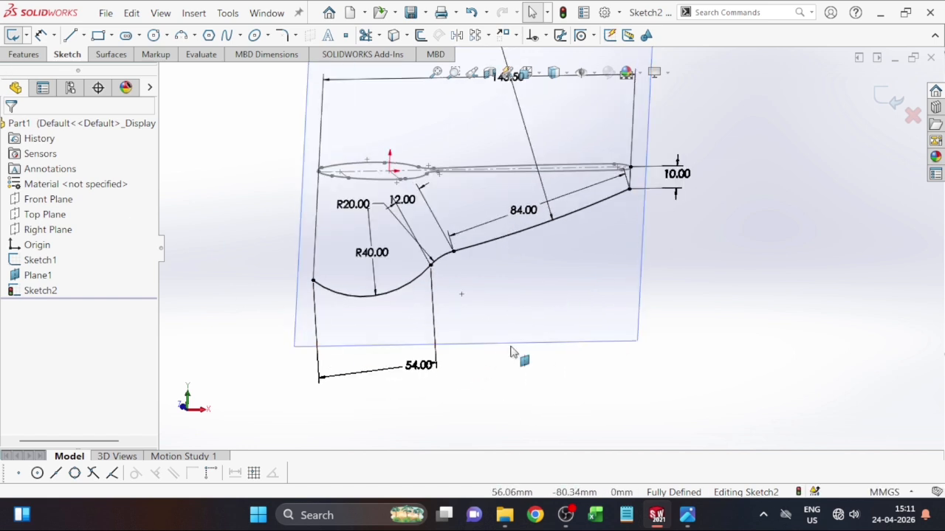
pyautogui.rightClick(593, 344)
pyautogui.click(468, 380)
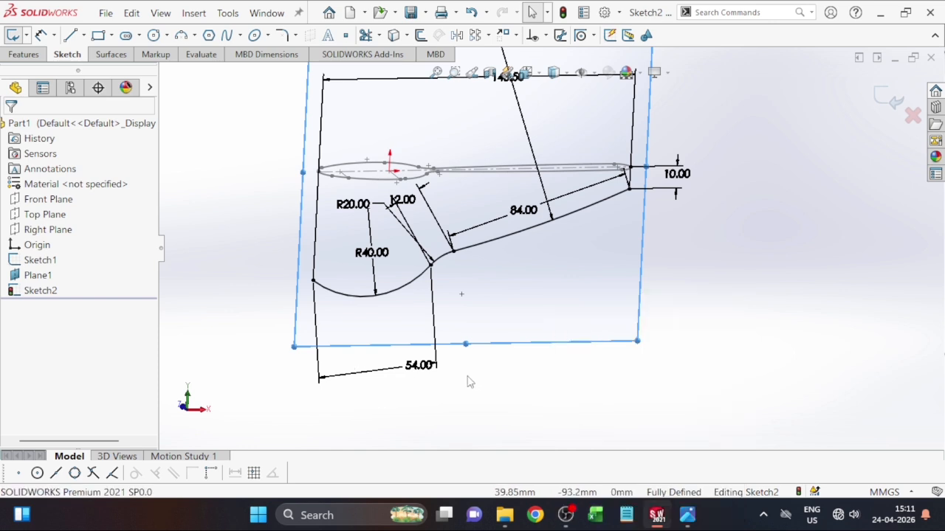
pyautogui.click(501, 346)
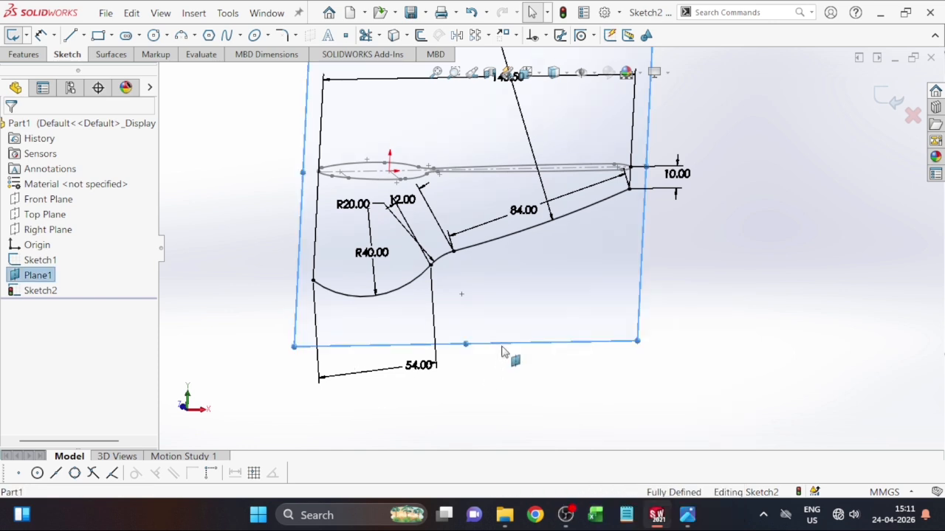
pyautogui.rightClick(30, 277)
pyautogui.click(54, 255)
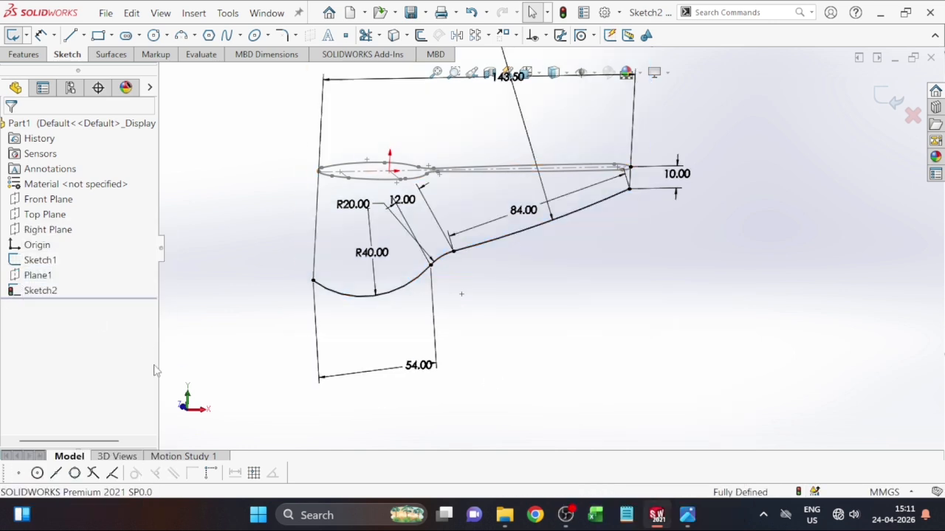
# Step: Exit the side profile sketch, bring up the surface tools and clear the sketch selection
pyautogui.moveTo(535, 429); pyautogui.dragTo(535, 421, button='middle')
pyautogui.scroll(2, 536, 428)
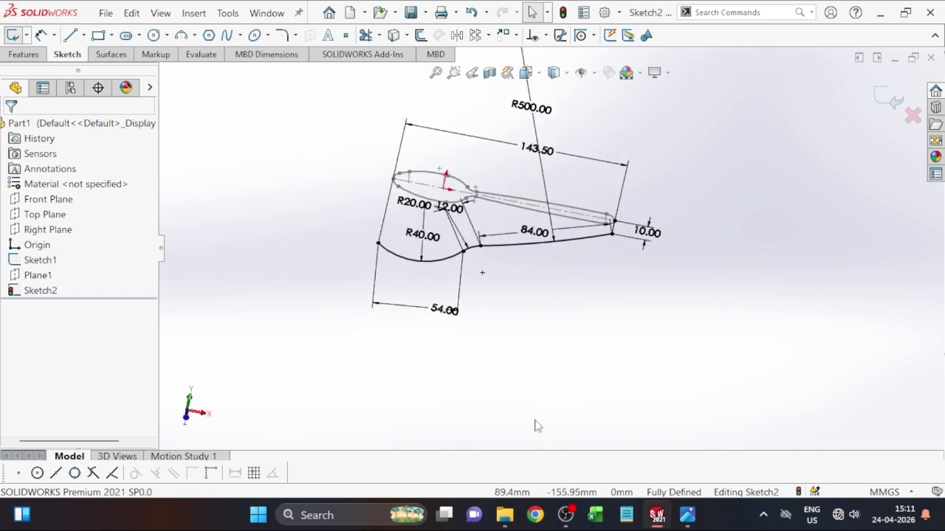
pyautogui.click(13, 35)
pyautogui.click(110, 54)
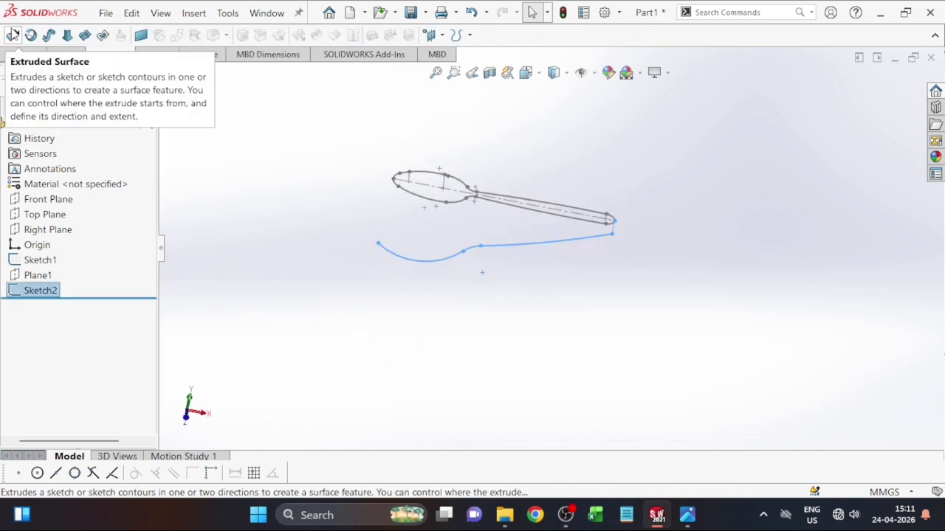
pyautogui.moveTo(600, 297); pyautogui.dragTo(582, 322, button='middle')
pyautogui.click(567, 329)
pyautogui.moveTo(499, 304)
pyautogui.mouseDown(button='middle')
pyautogui.moveTo(489, 290)
pyautogui.moveTo(472, 309)
pyautogui.mouseUp(button='middle')
pyautogui.moveTo(428, 165)
pyautogui.mouseDown(button='middle')
pyautogui.moveTo(416, 203)
pyautogui.moveTo(403, 206)
pyautogui.moveTo(426, 262)
pyautogui.moveTo(628, 321)
pyautogui.moveTo(598, 303)
pyautogui.moveTo(581, 258)
pyautogui.moveTo(628, 335)
pyautogui.moveTo(643, 446)
pyautogui.mouseUp(button='middle')
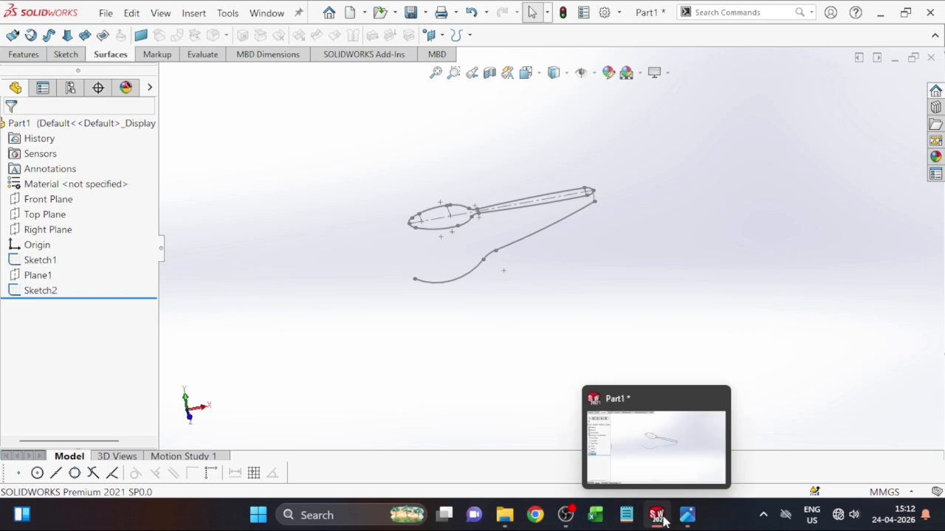
# Step: Switch to the reference drawing in the image viewer and examine the A-A, B-B and C-C section positions and radii
pyautogui.click(687, 515)
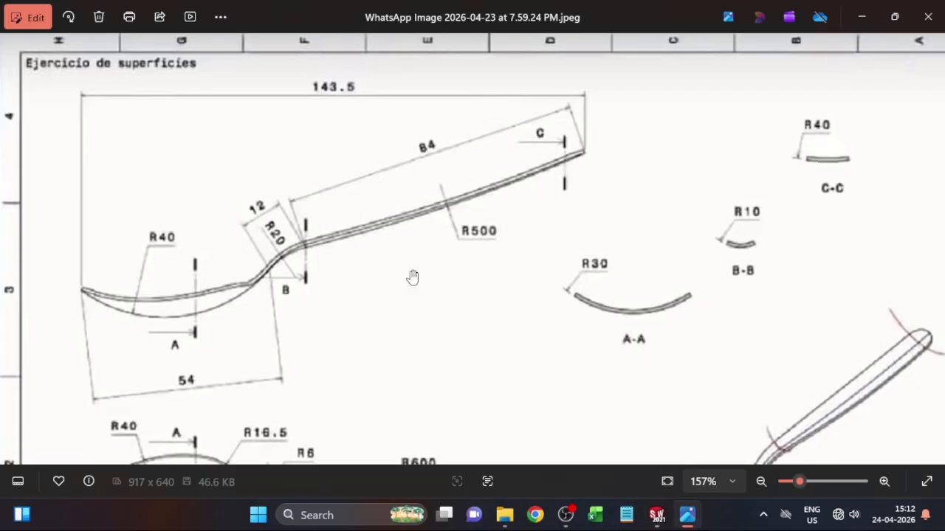
pyautogui.scroll(-2, 412, 277)
pyautogui.scroll(3, 419, 289)
pyautogui.scroll(-2, 278, 203)
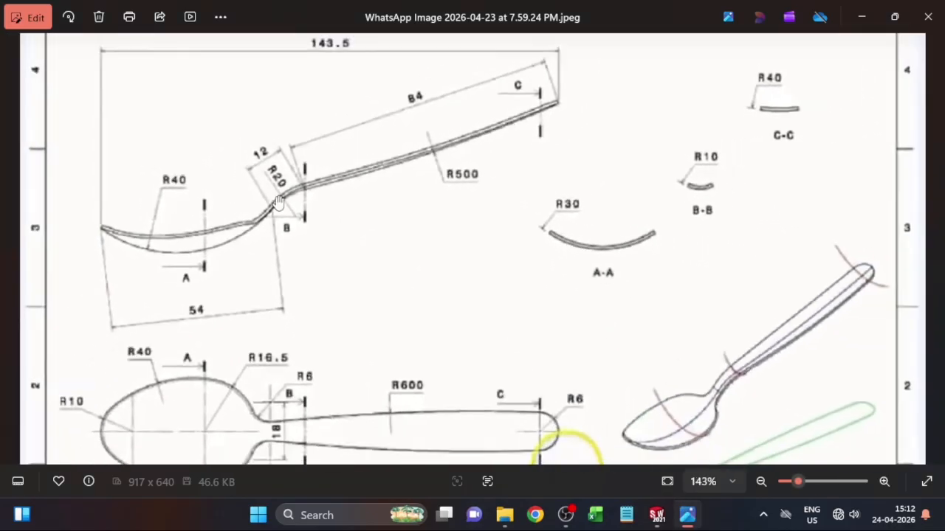
pyautogui.scroll(1, 652, 236)
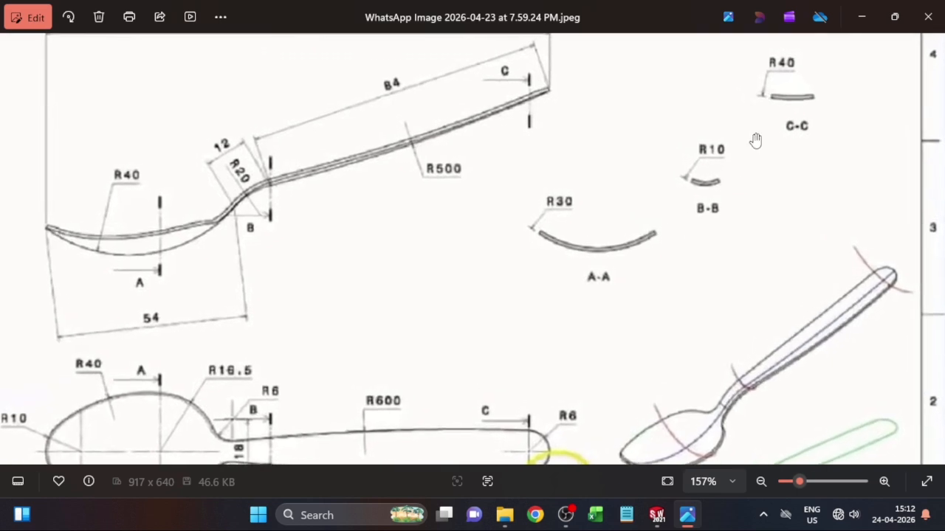
pyautogui.scroll(-1, 629, 333)
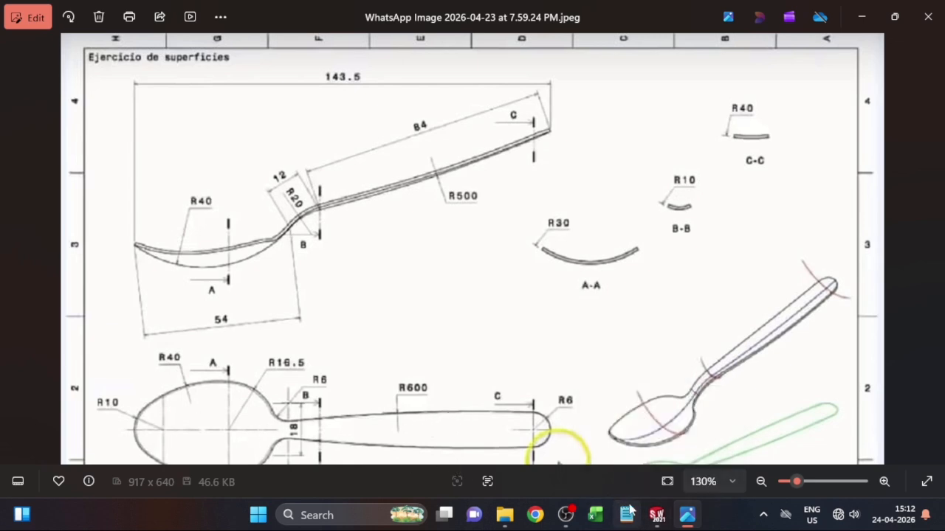
# Step: Return to SOLIDWORKS and create a reference plane parallel to and coinciding with the Right Plane through the spoon bowl
pyautogui.moveTo(659, 520)
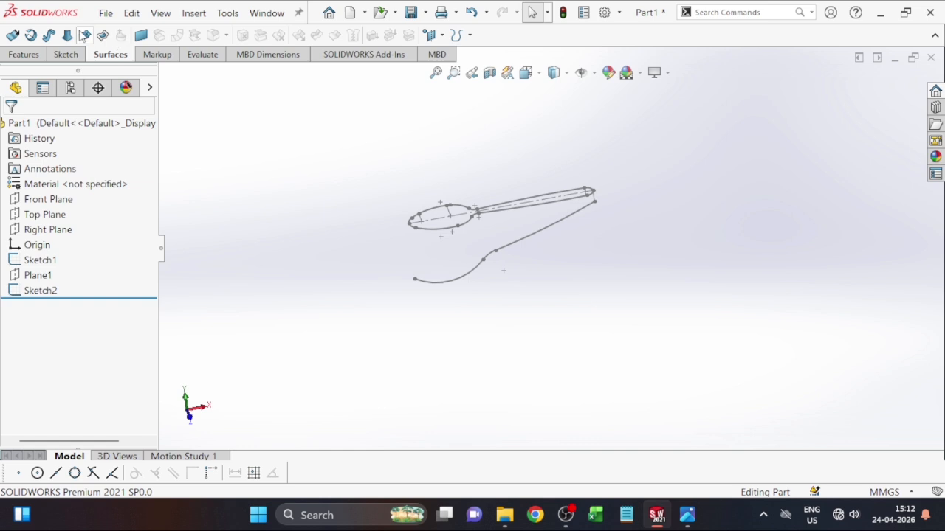
pyautogui.click(442, 35)
pyautogui.click(451, 55)
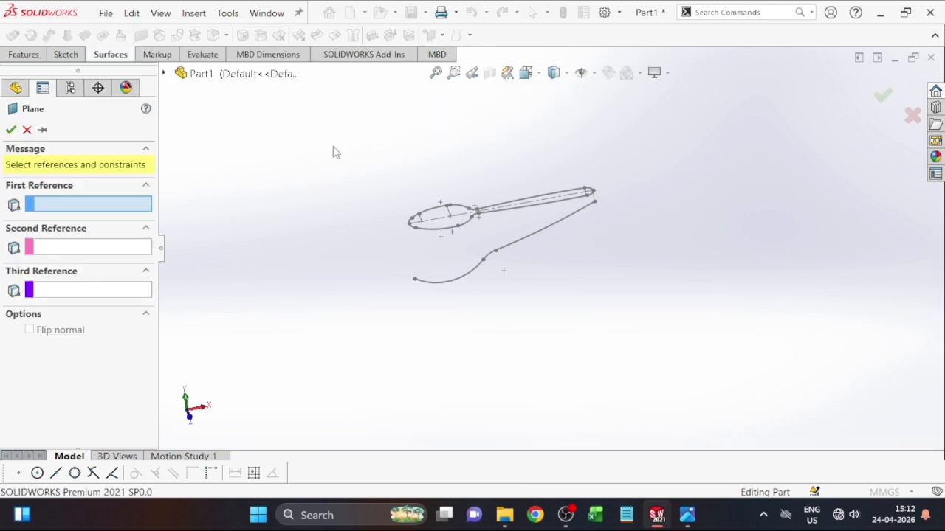
pyautogui.click(164, 73)
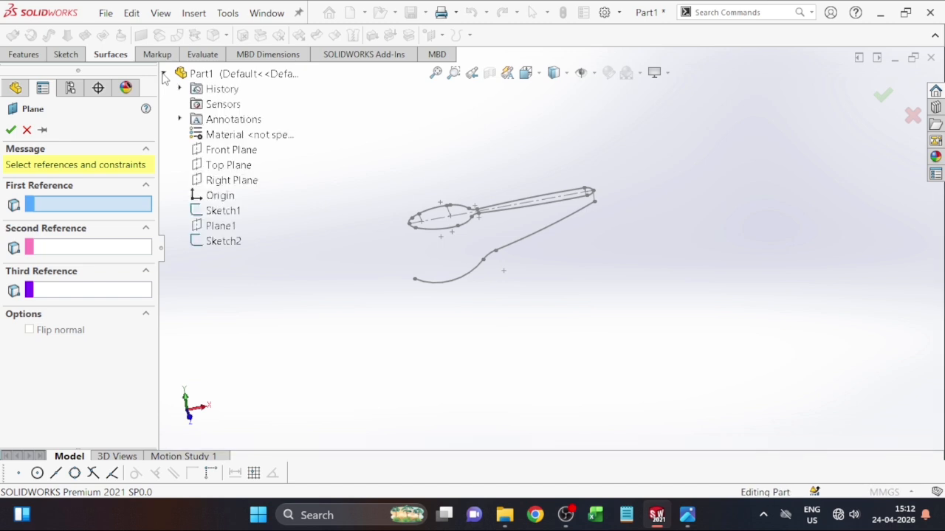
pyautogui.click(225, 181)
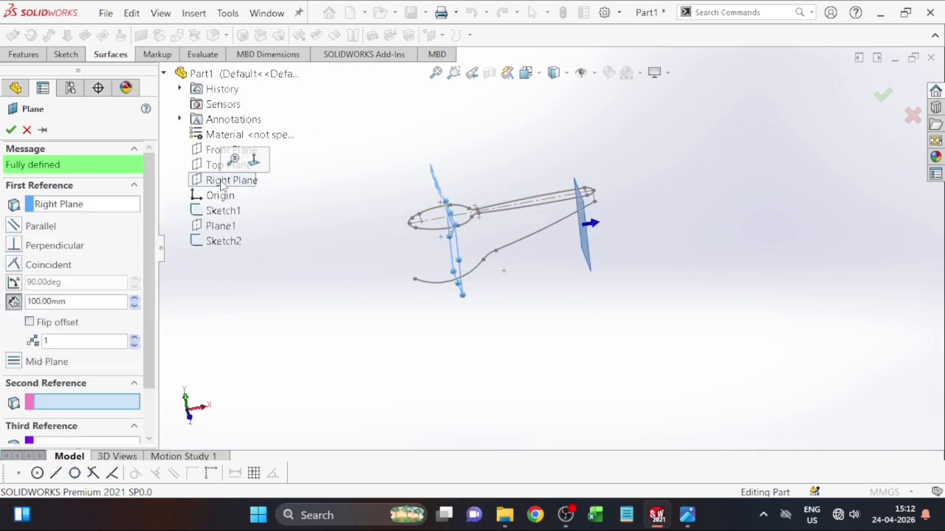
pyautogui.scroll(-1, 539, 256)
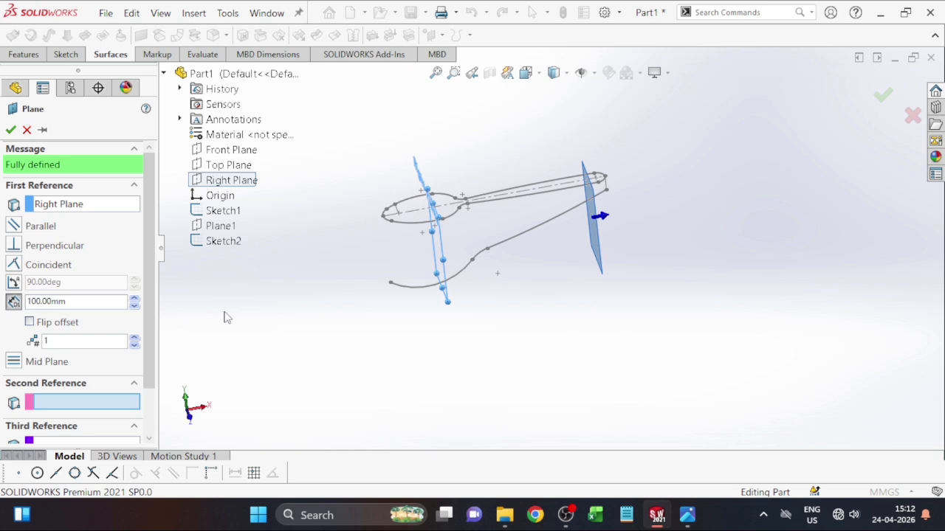
pyautogui.click(77, 302)
pyautogui.click(10, 130)
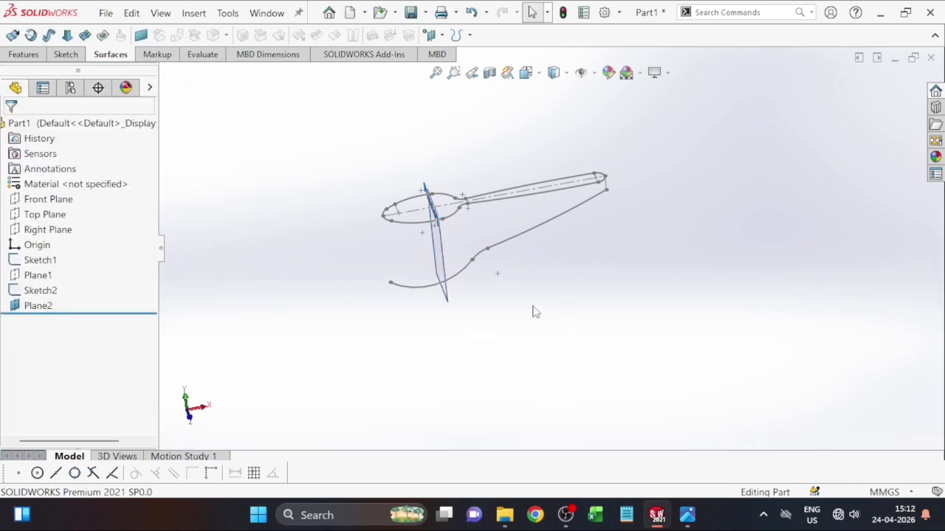
# Step: Create a reference plane offset 31.42 mm from Plane2 toward the handle, at the spoon's neck
pyautogui.moveTo(533, 306)
pyautogui.mouseDown(button='middle')
pyautogui.moveTo(530, 283)
pyautogui.moveTo(502, 297)
pyautogui.moveTo(493, 230)
pyautogui.mouseUp(button='middle')
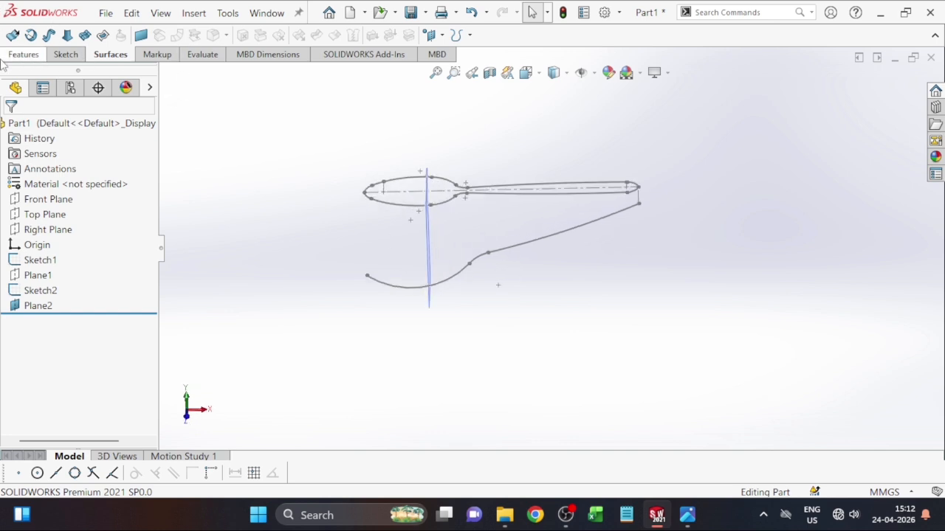
pyautogui.click(443, 37)
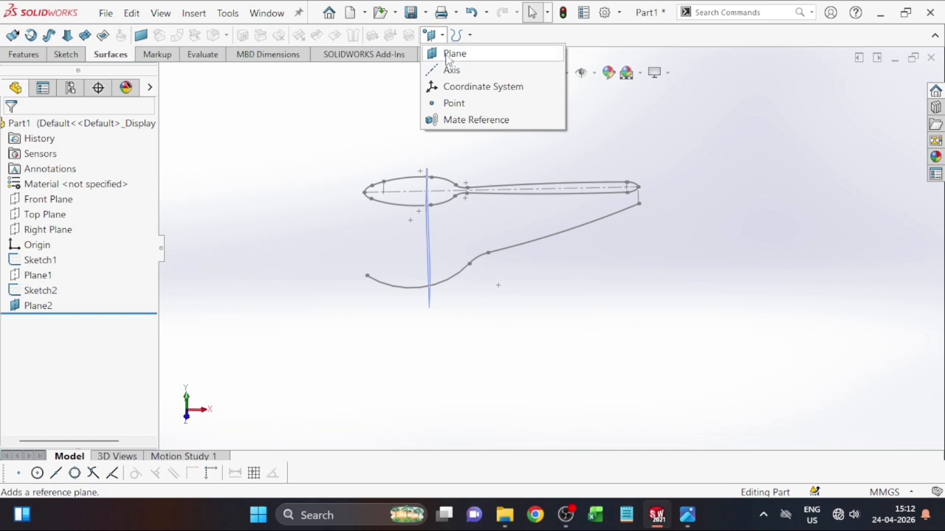
pyautogui.click(448, 55)
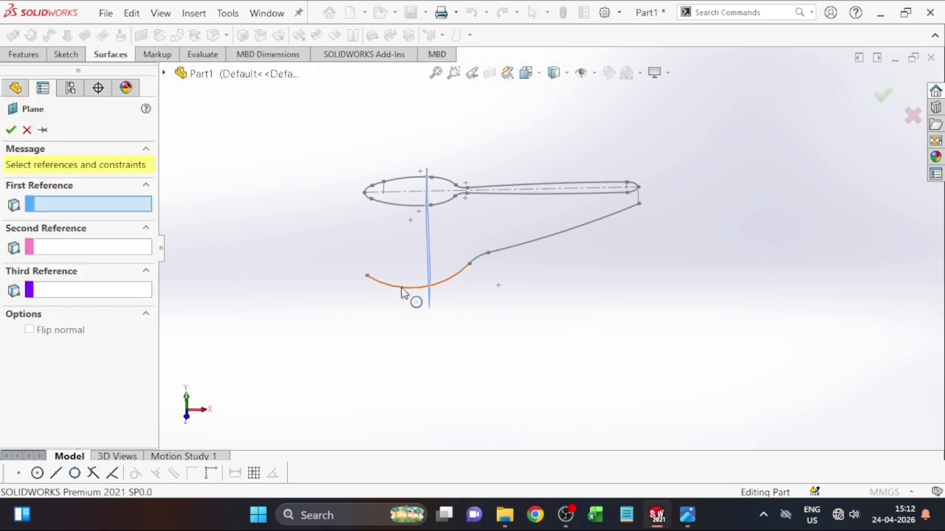
pyautogui.scroll(-3, 401, 295)
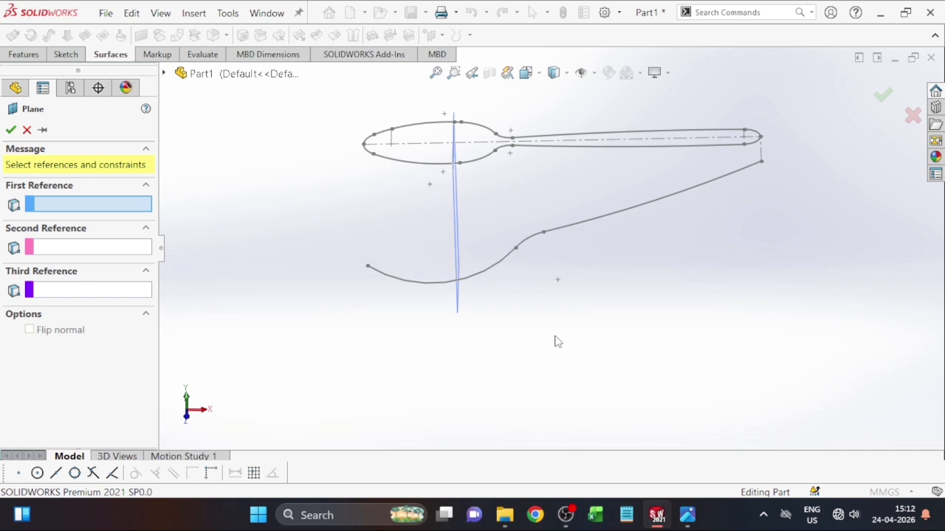
pyautogui.moveTo(557, 341); pyautogui.dragTo(553, 335, button='middle')
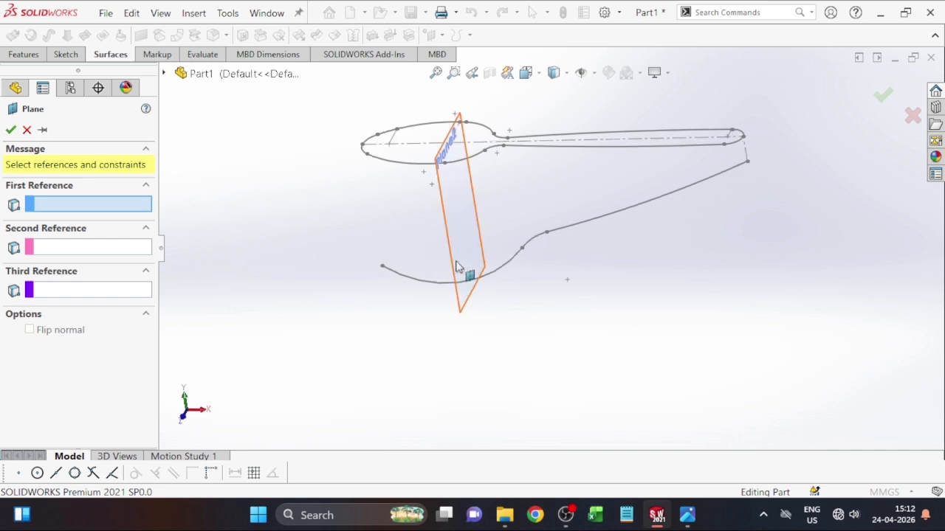
pyautogui.click(464, 270)
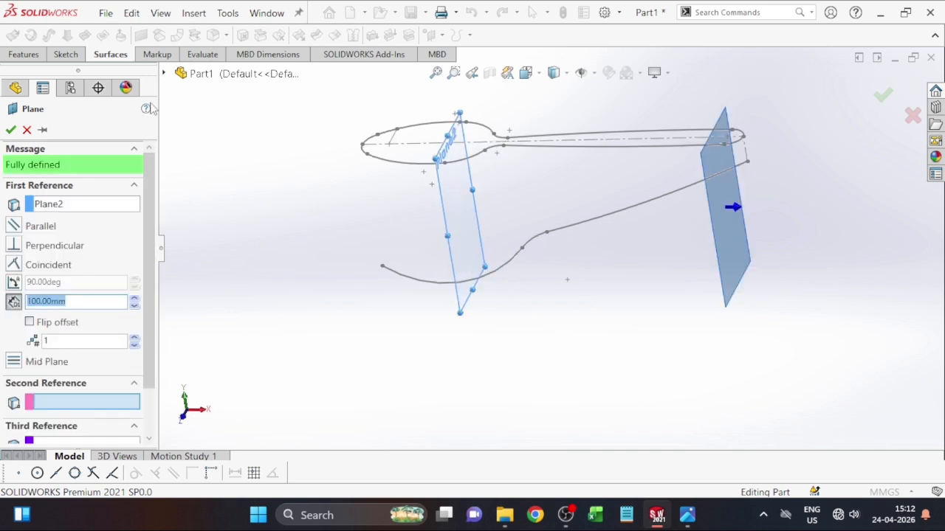
pyautogui.click(82, 301)
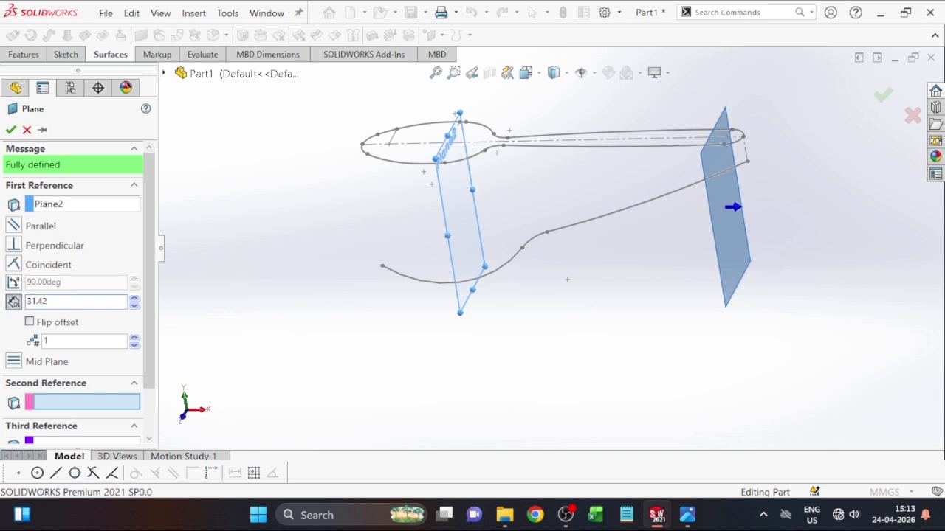
pyautogui.press('Return')
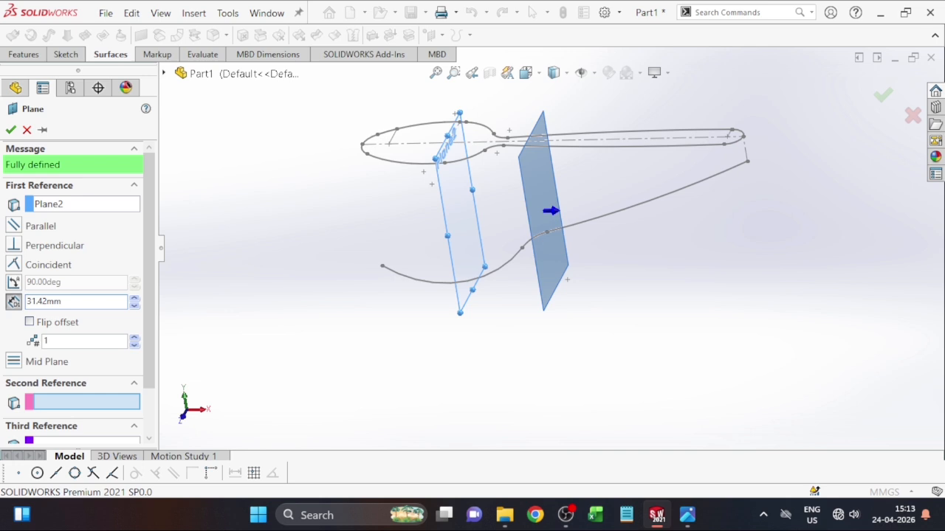
pyautogui.click(10, 129)
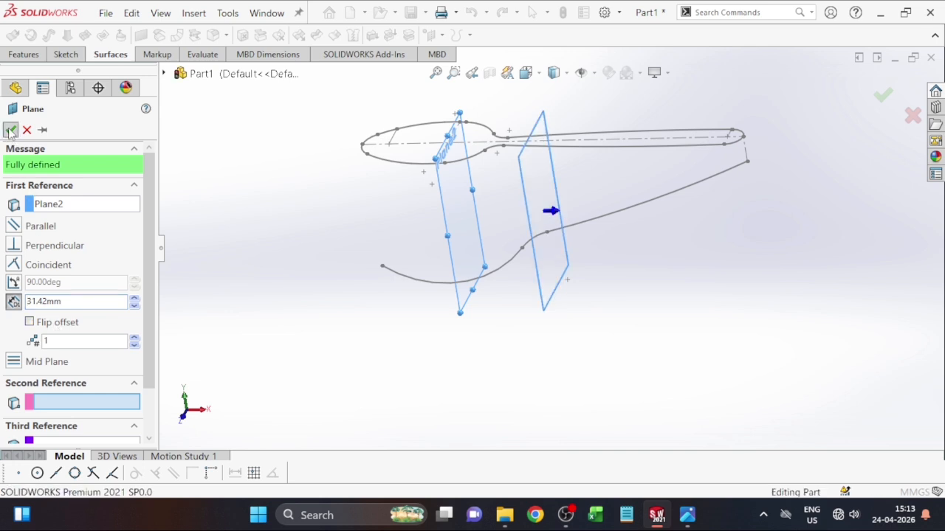
pyautogui.scroll(-1, 545, 256)
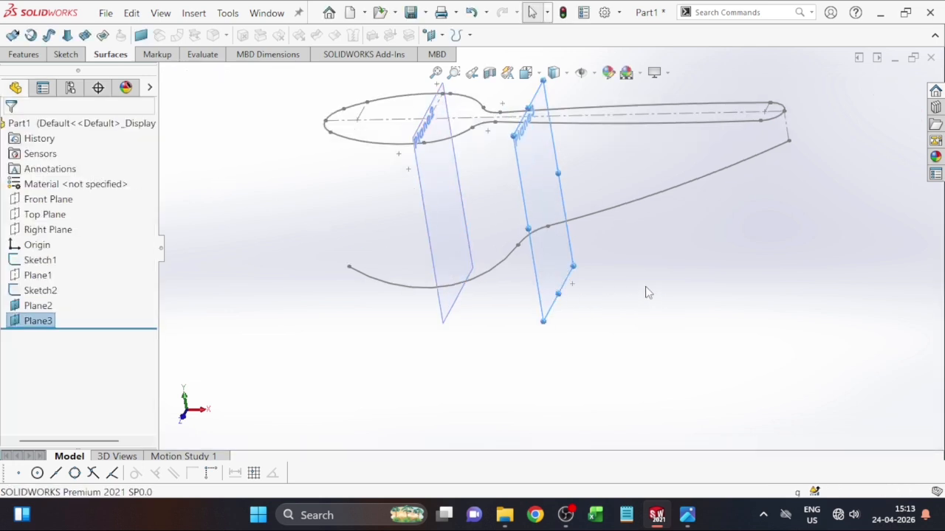
# Step: Examine from several angles where the bowl and neck planes cross the side profile and the spoon outline
pyautogui.click(647, 288)
pyautogui.moveTo(647, 288)
pyautogui.mouseDown(button='middle')
pyautogui.moveTo(638, 304)
pyautogui.moveTo(610, 283)
pyautogui.moveTo(613, 291)
pyautogui.moveTo(603, 302)
pyautogui.moveTo(603, 287)
pyautogui.moveTo(571, 331)
pyautogui.moveTo(570, 309)
pyautogui.mouseUp(button='middle')
pyautogui.press('Right')
pyautogui.press('Right')
pyautogui.press('Right')
pyautogui.press('Right')
pyautogui.press('Right')
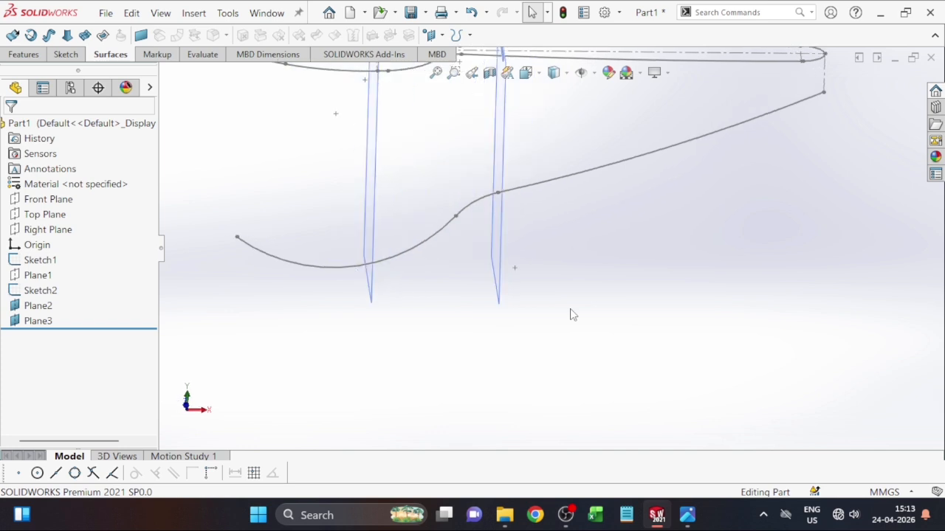
pyautogui.press('z')
pyautogui.press('Right')
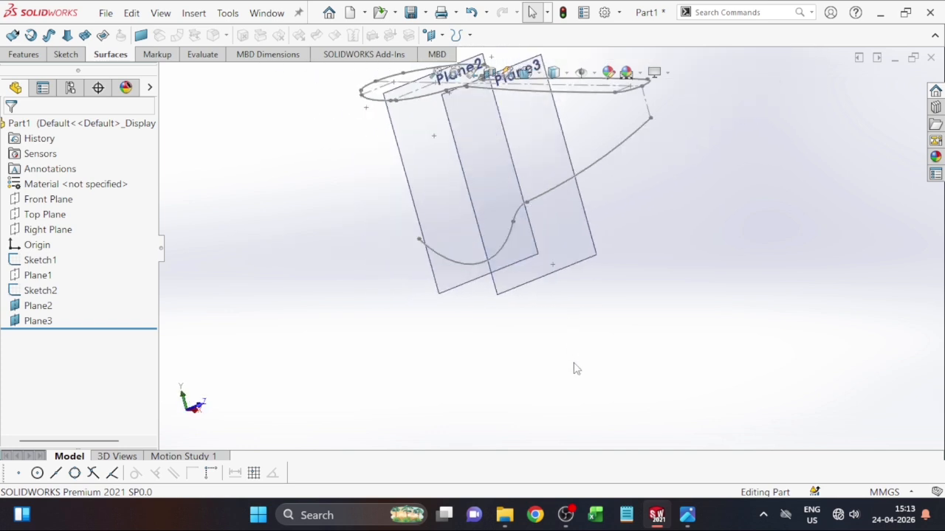
pyautogui.press('Up')
pyautogui.press('Right')
pyautogui.press('Up')
pyautogui.press('Down')
pyautogui.press('Down')
pyautogui.press('Down')
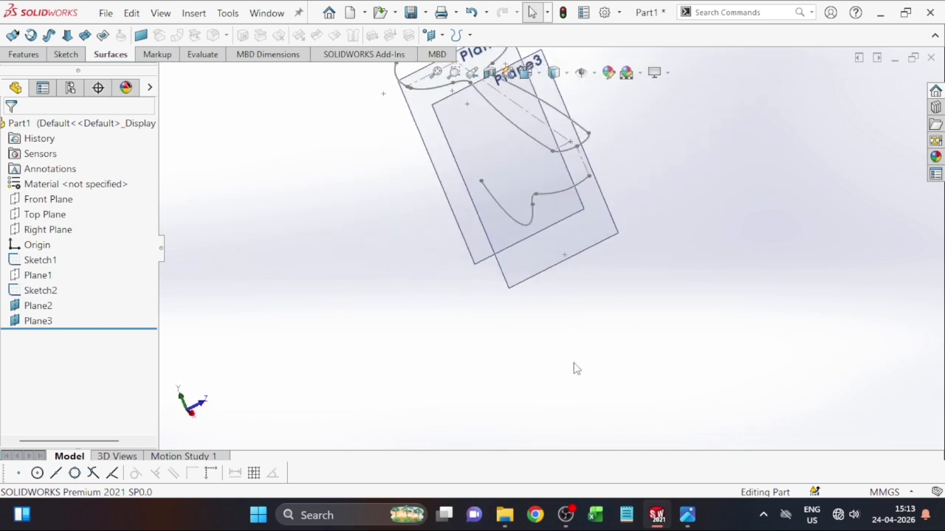
pyautogui.press('Right')
pyautogui.press('Right')
pyautogui.press('Right')
pyautogui.press('Right')
pyautogui.press('Right')
pyautogui.press('Right')
pyautogui.press('Right')
pyautogui.press('Right')
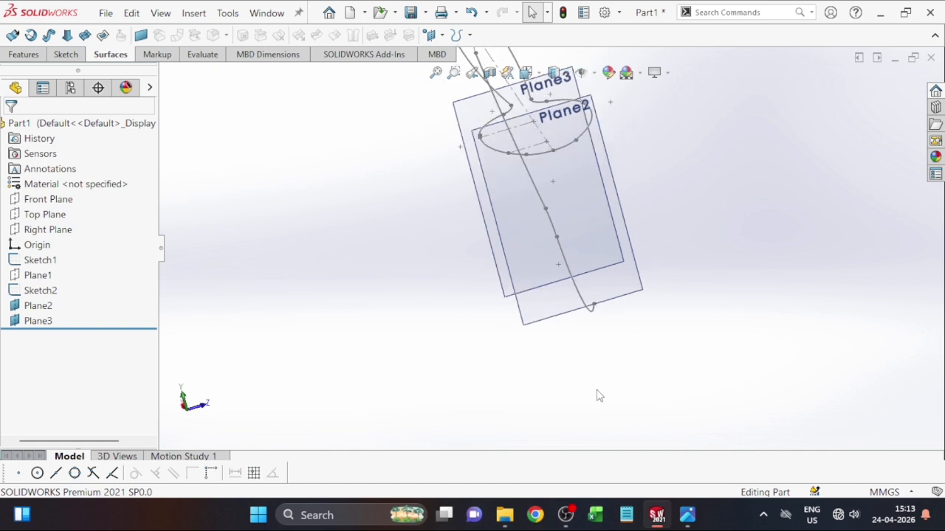
pyautogui.press('Left')
pyautogui.scroll(2, 477, 366)
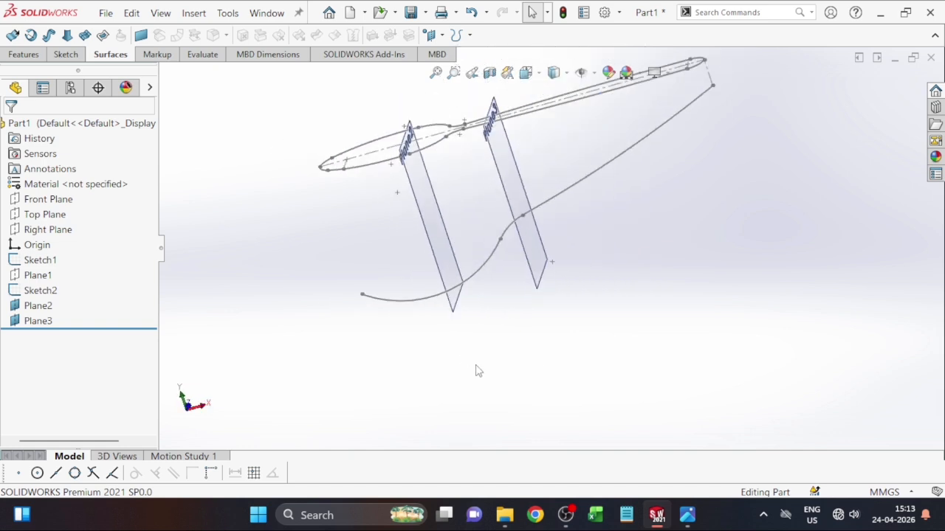
pyautogui.scroll(-2, 498, 223)
pyautogui.scroll(3, 606, 311)
pyautogui.scroll(-2, 626, 155)
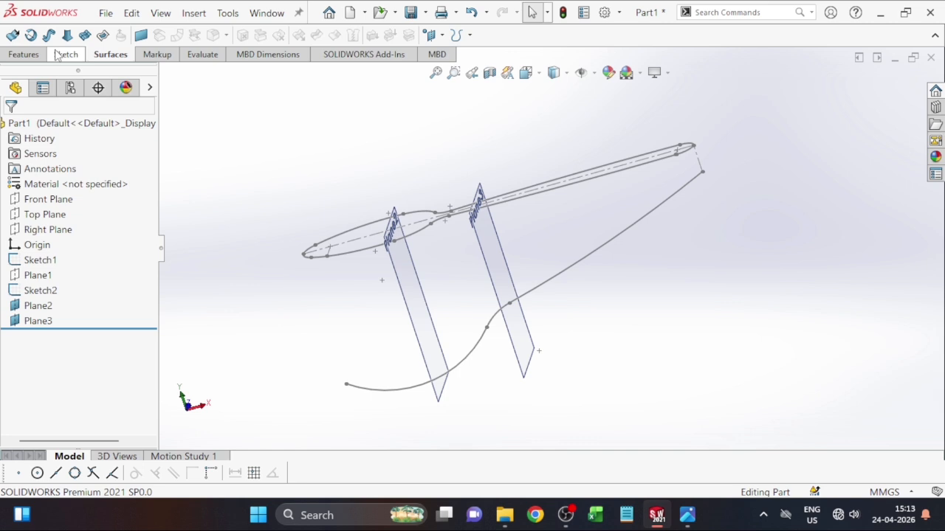
# Step: Create a reference plane parallel to the Right Plane and coincident with the centre point of the handle's rounded end arc
pyautogui.click(440, 36)
pyautogui.click(443, 53)
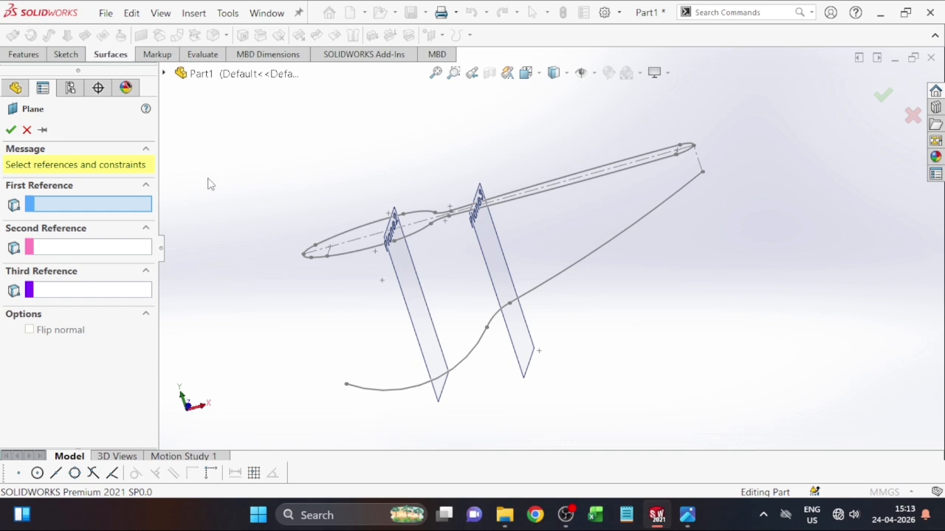
pyautogui.click(164, 73)
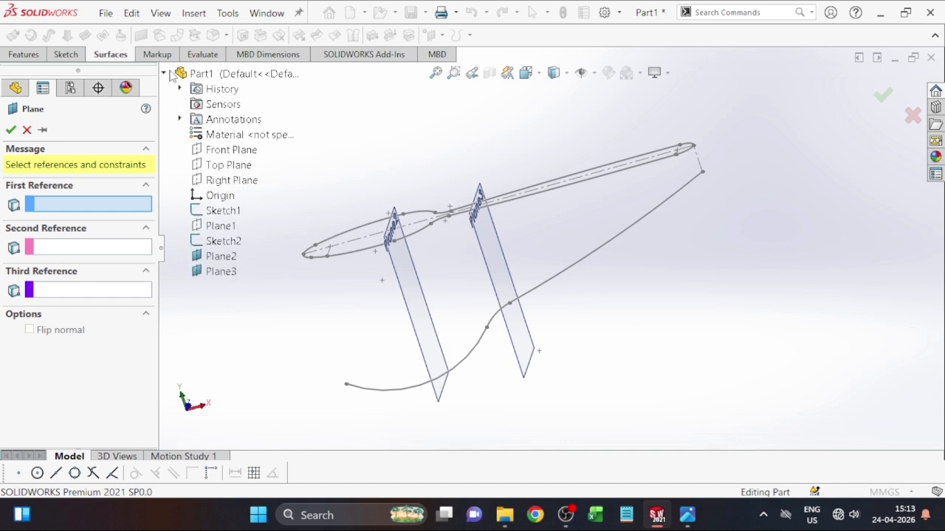
pyautogui.click(226, 185)
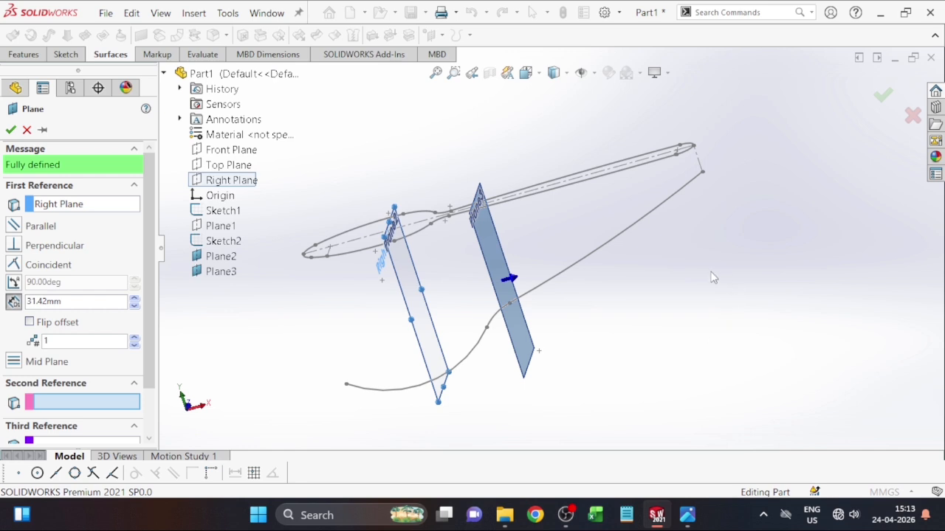
pyautogui.scroll(1, 696, 296)
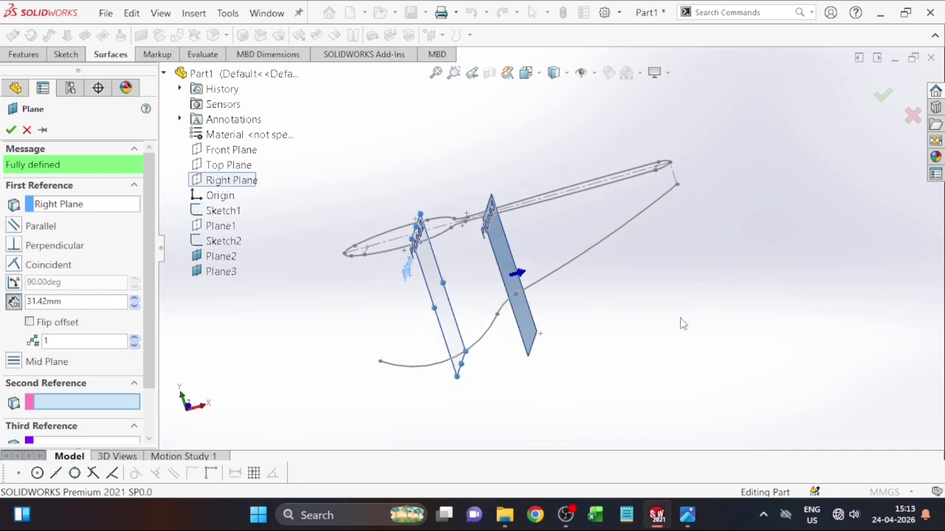
pyautogui.press('Down')
pyautogui.press('Down')
pyautogui.press('Down')
pyautogui.press('Down')
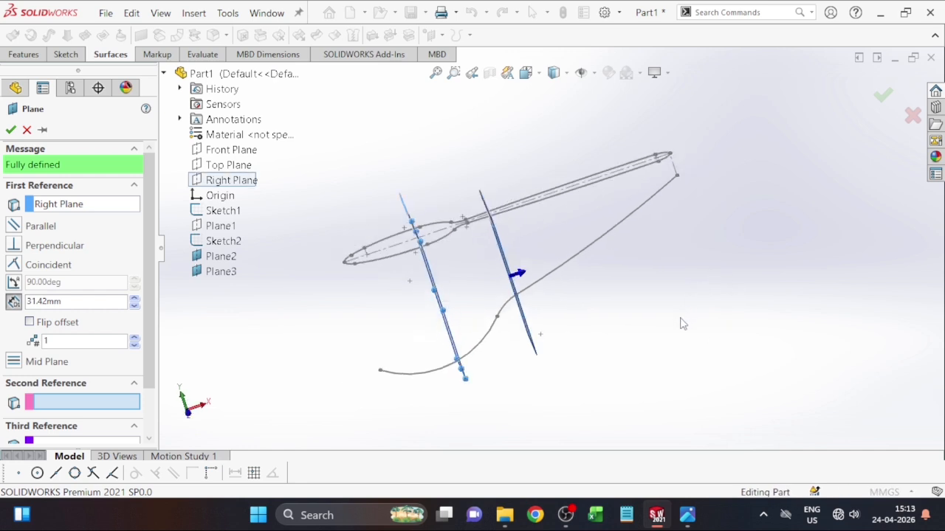
pyautogui.scroll(-4, 673, 225)
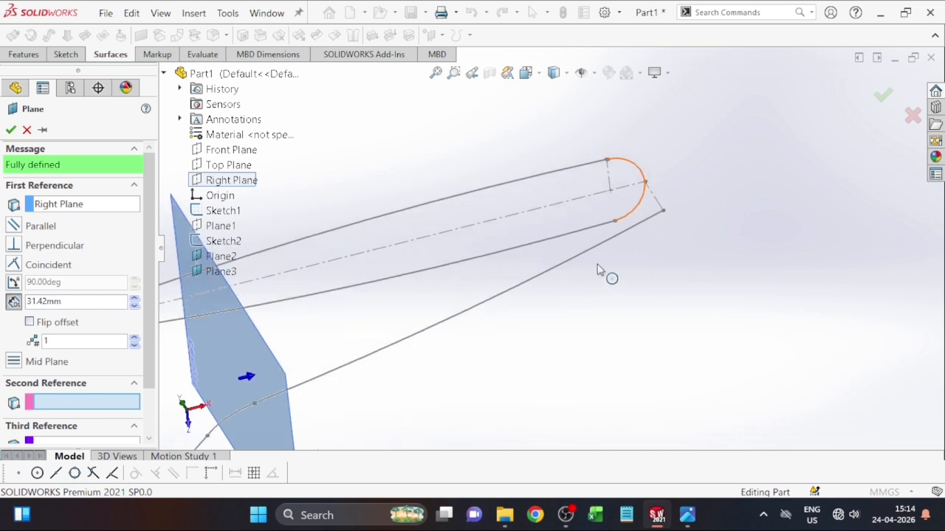
pyautogui.click(615, 197)
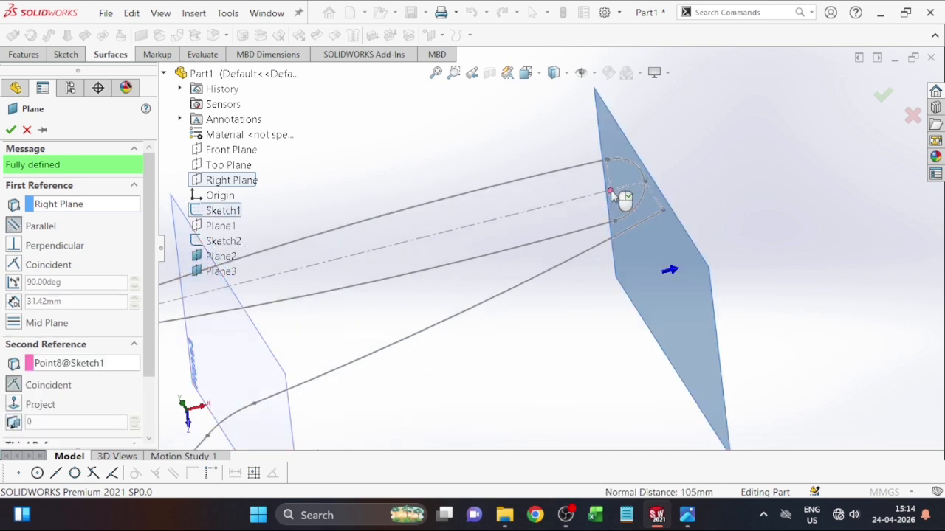
pyautogui.scroll(3, 633, 314)
pyautogui.scroll(2, 631, 324)
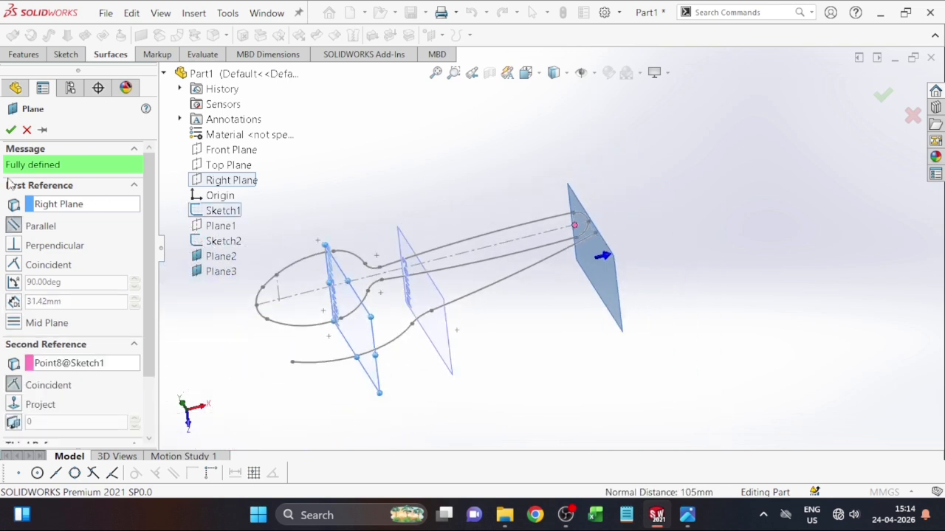
pyautogui.click(10, 129)
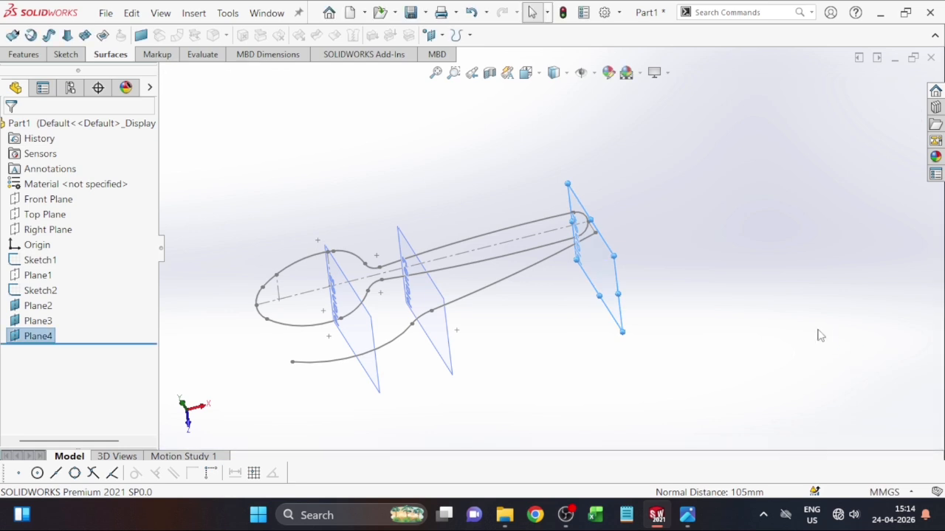
# Step: Switch to the reference drawing in the image viewer and check the A-A, B-B and C-C section radii
pyautogui.moveTo(808, 339); pyautogui.dragTo(815, 384, button='middle')
pyautogui.moveTo(692, 365)
pyautogui.mouseDown(button='middle')
pyautogui.moveTo(610, 417)
pyautogui.moveTo(559, 426)
pyautogui.moveTo(342, 370)
pyautogui.mouseUp(button='middle')
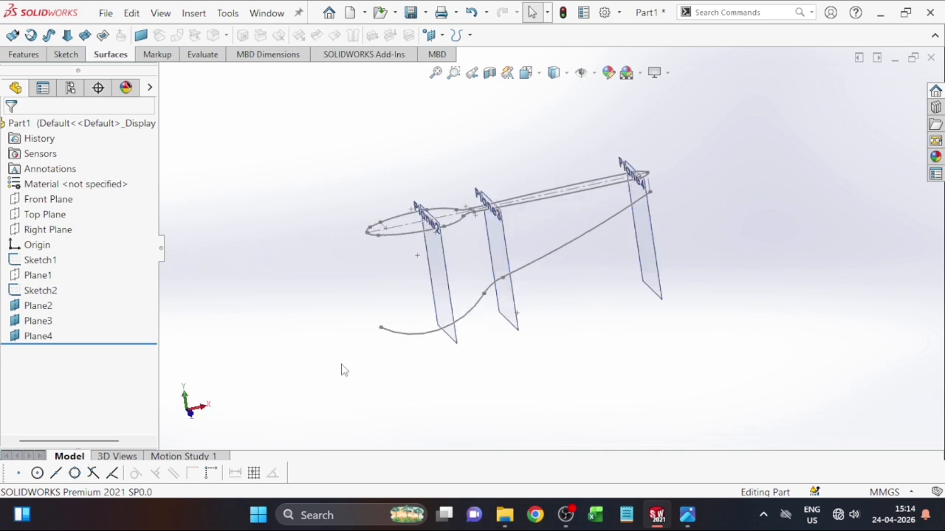
pyautogui.click(690, 524)
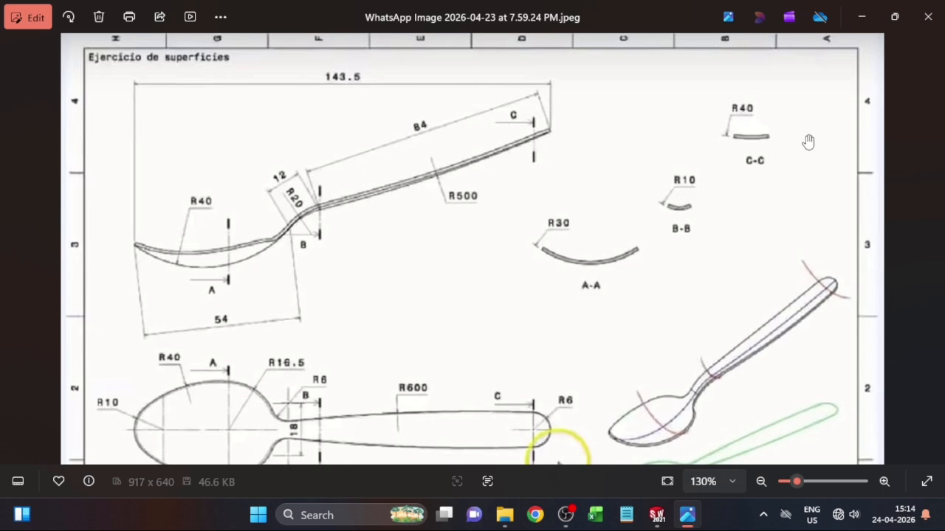
# Step: Return to SOLIDWORKS and sketch a downward-bulging three-point arc of about 8.4 mm radius on the bowl plane, Plane2
pyautogui.click(658, 517)
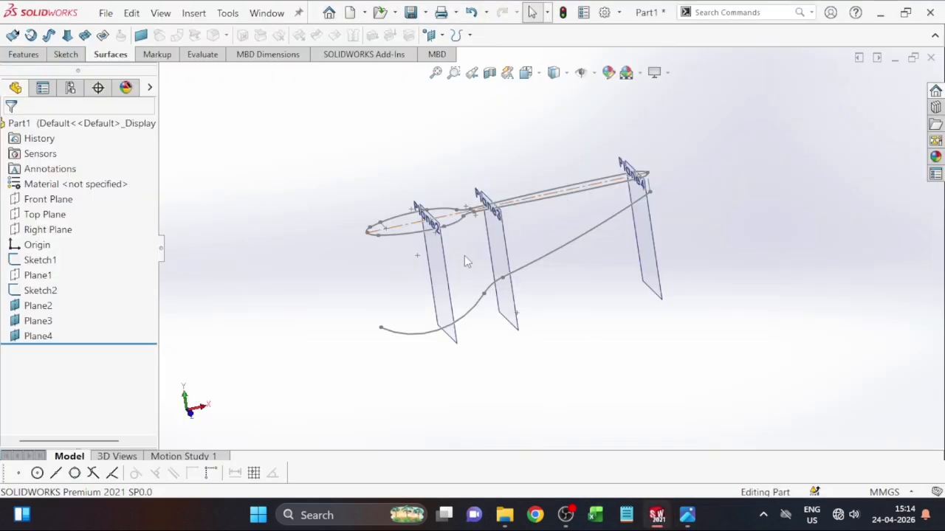
pyautogui.rightClick(448, 279)
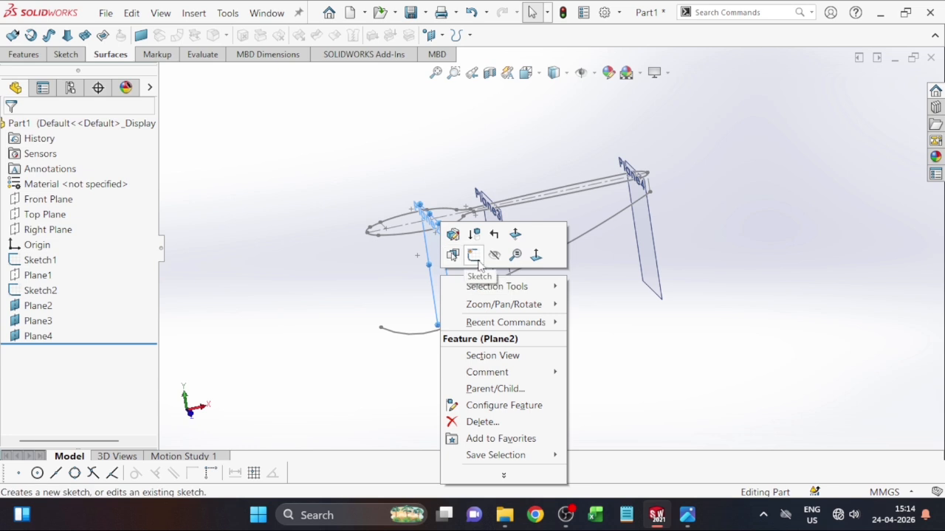
pyautogui.click(476, 259)
pyautogui.click(584, 312)
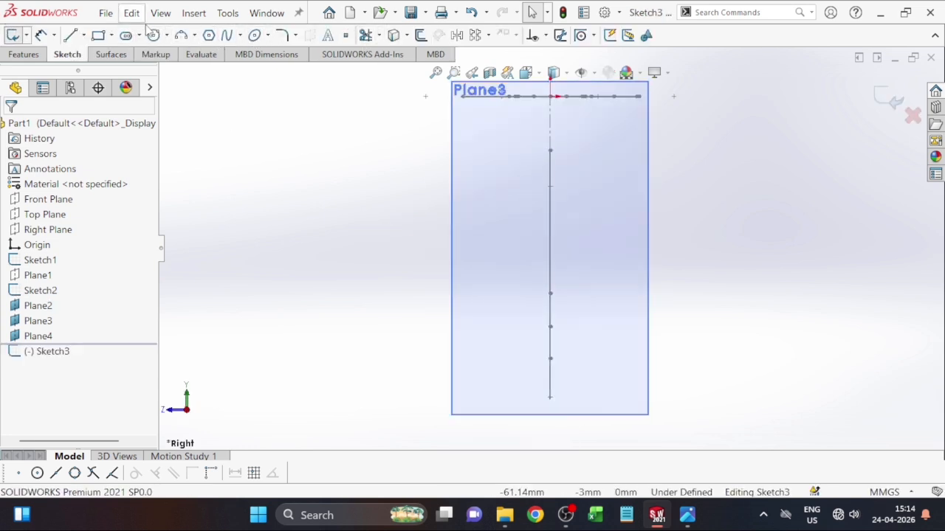
pyautogui.click(181, 35)
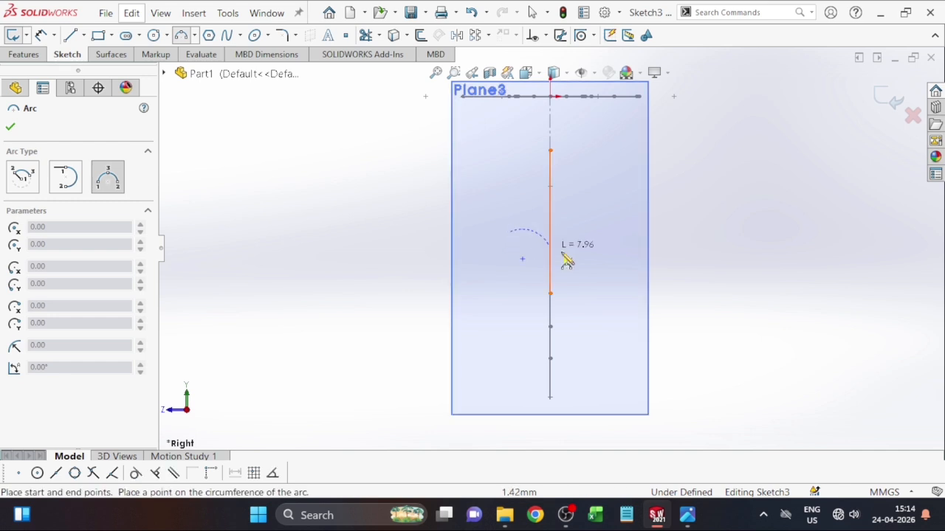
pyautogui.click(598, 232)
pyautogui.click(608, 268)
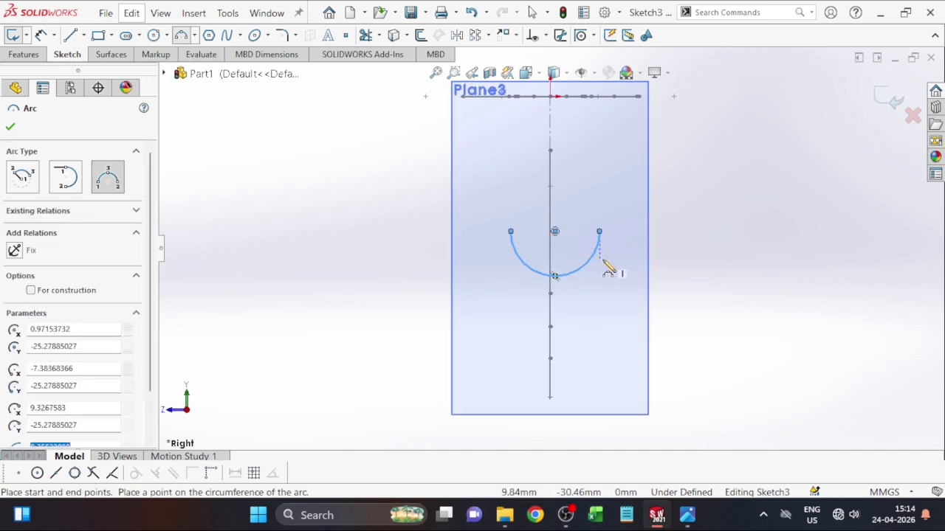
pyautogui.press('Escape')
pyautogui.click(324, 208)
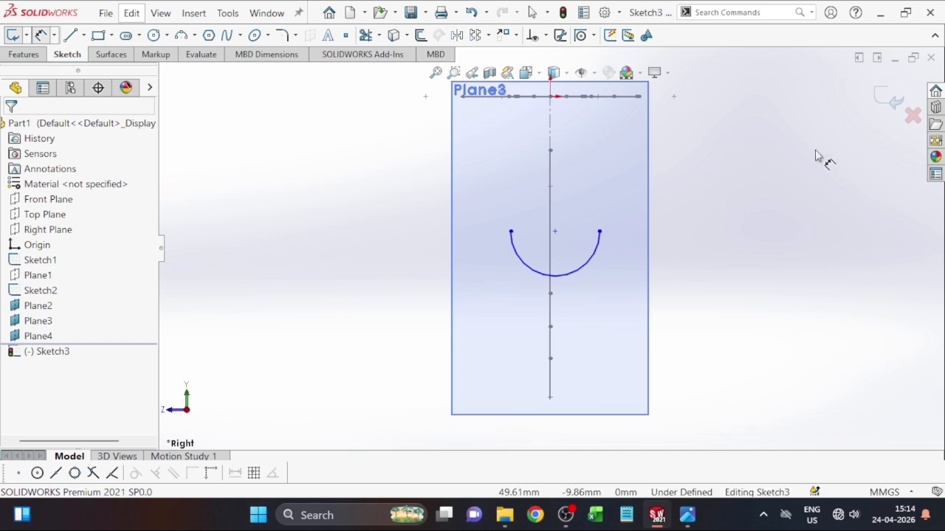
# Step: Add a horizontal relation between the two endpoints of the bowl section arc
pyautogui.click(511, 234)
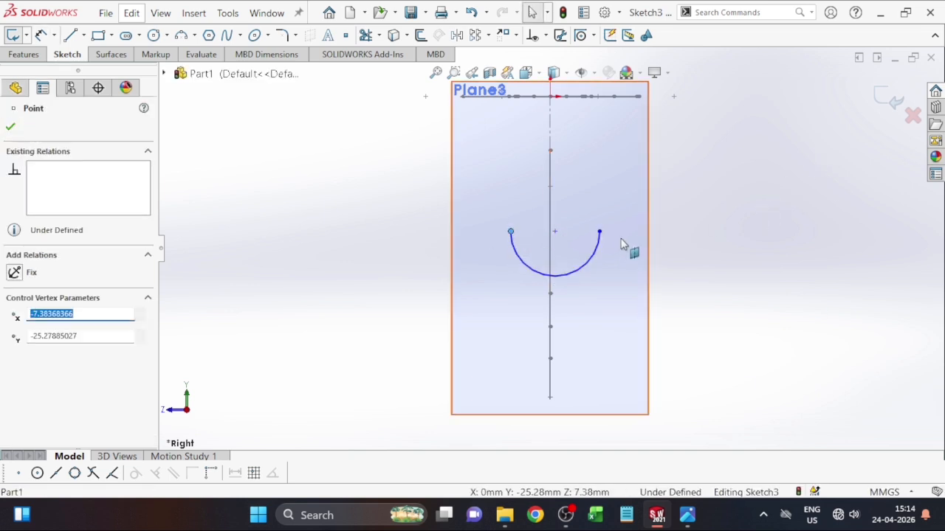
pyautogui.keyDown('ctrl'); pyautogui.click(599, 233); pyautogui.keyUp('ctrl')
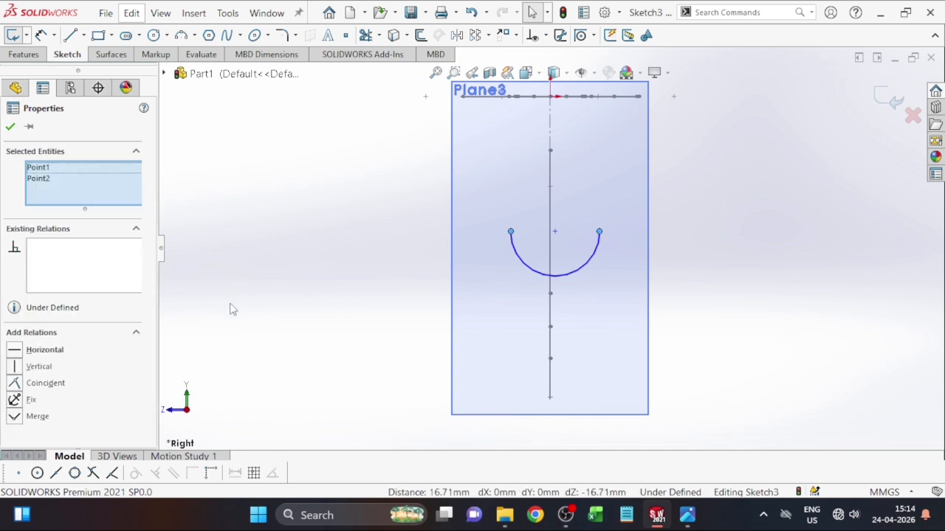
pyautogui.click(29, 354)
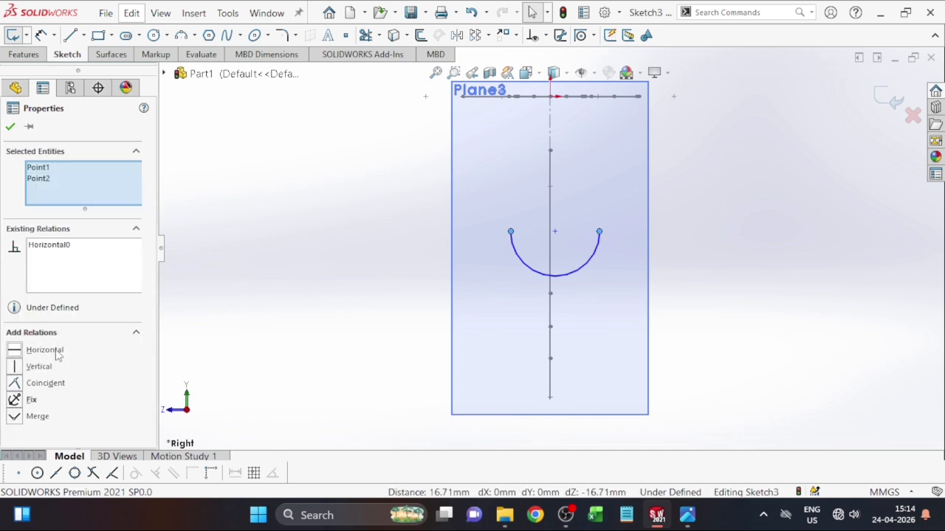
pyautogui.click(657, 239)
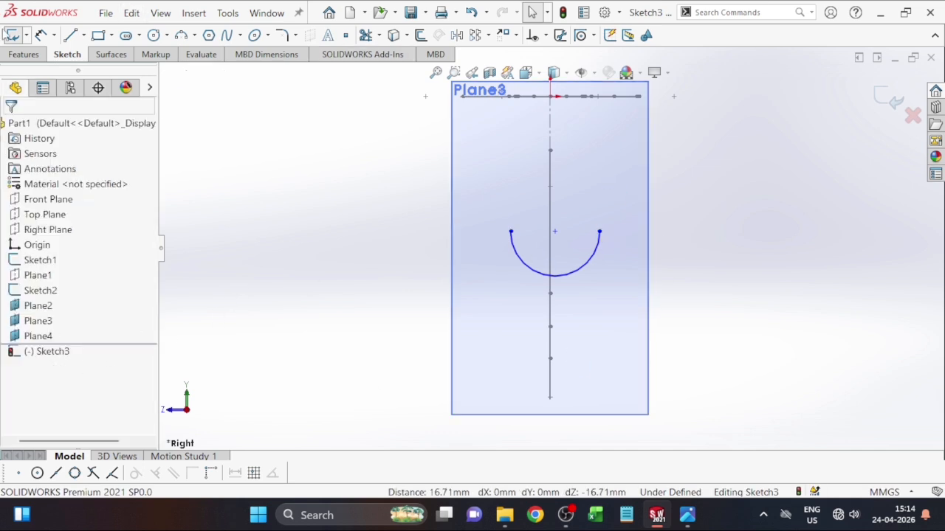
# Step: Dimension the bowl section arc with a radius of 30 mm
pyautogui.click(41, 35)
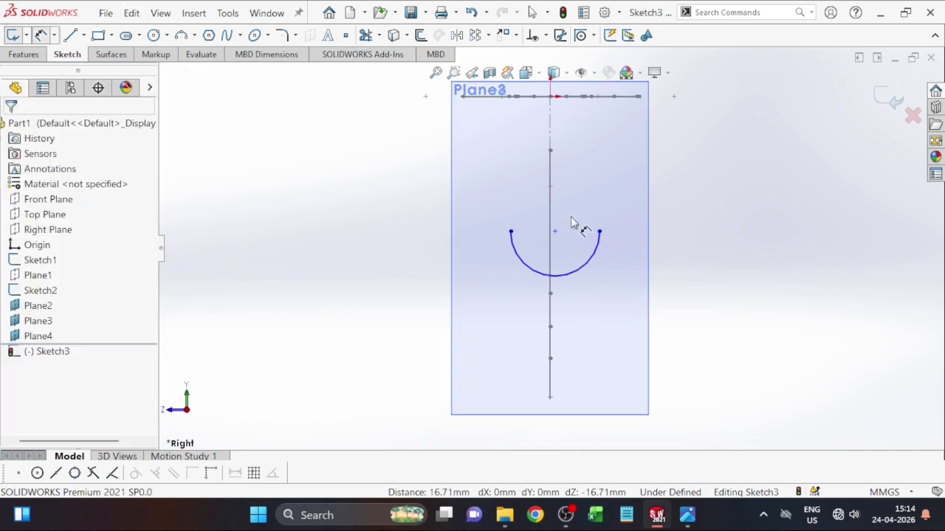
pyautogui.click(591, 259)
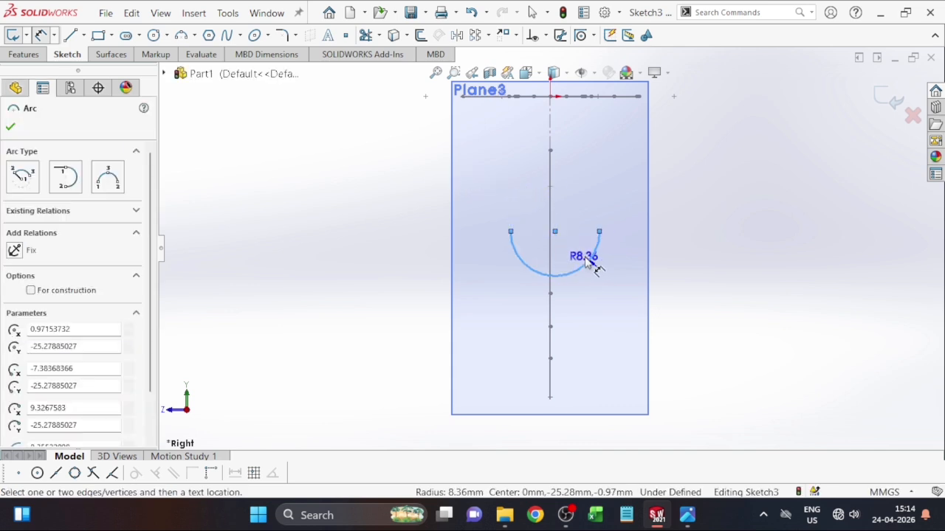
pyautogui.click(533, 200)
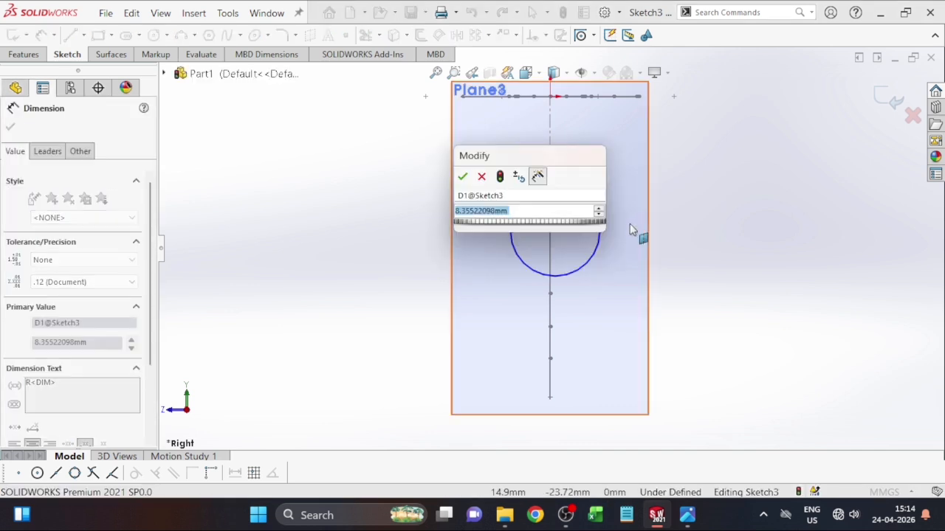
pyautogui.press('BackSpace')
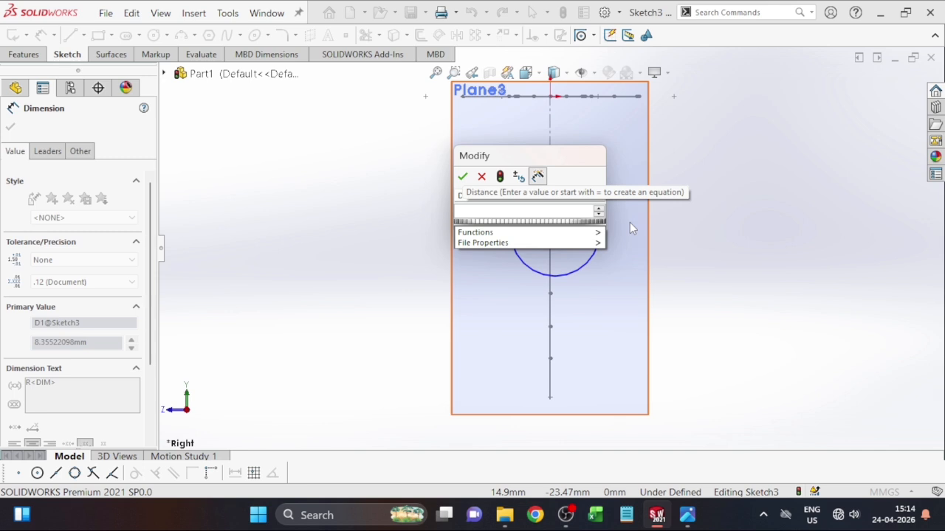
pyautogui.write('30')
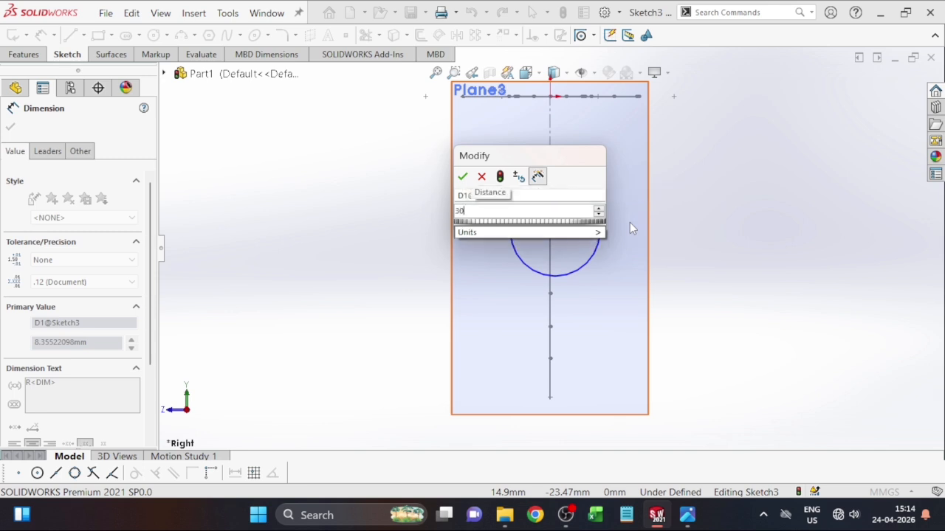
pyautogui.press('Return')
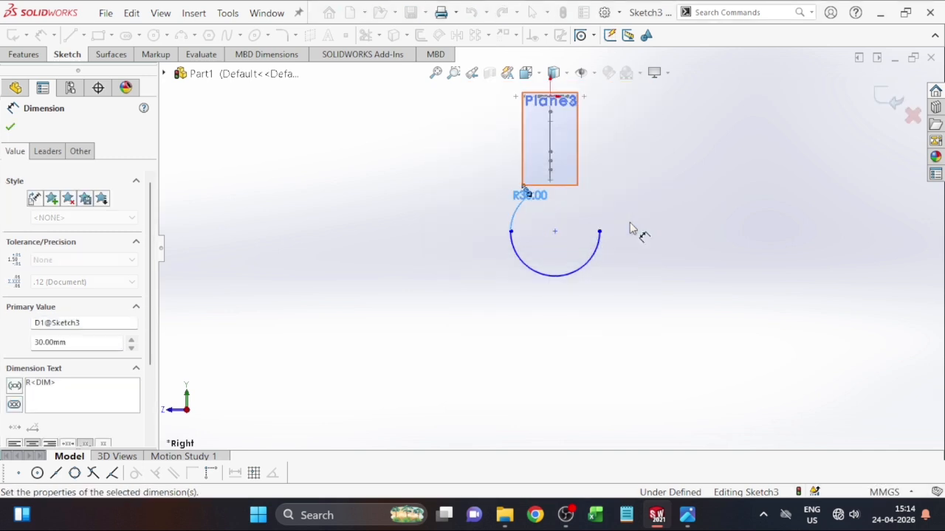
pyautogui.press('Escape')
# Step: Place a sketch point at the midpoint of the bowl section arc
pyautogui.scroll(-2, 596, 192)
pyautogui.scroll(2, 606, 299)
pyautogui.scroll(-1, 532, 262)
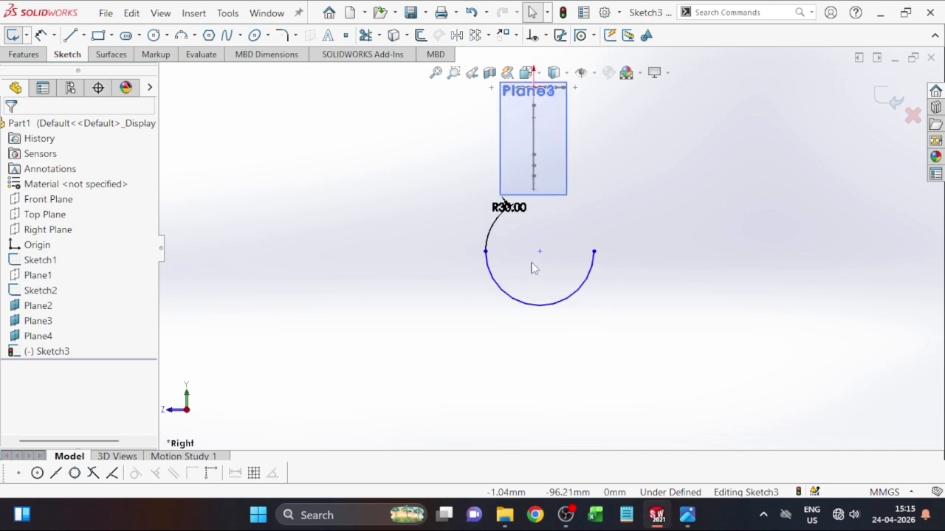
pyautogui.click(345, 35)
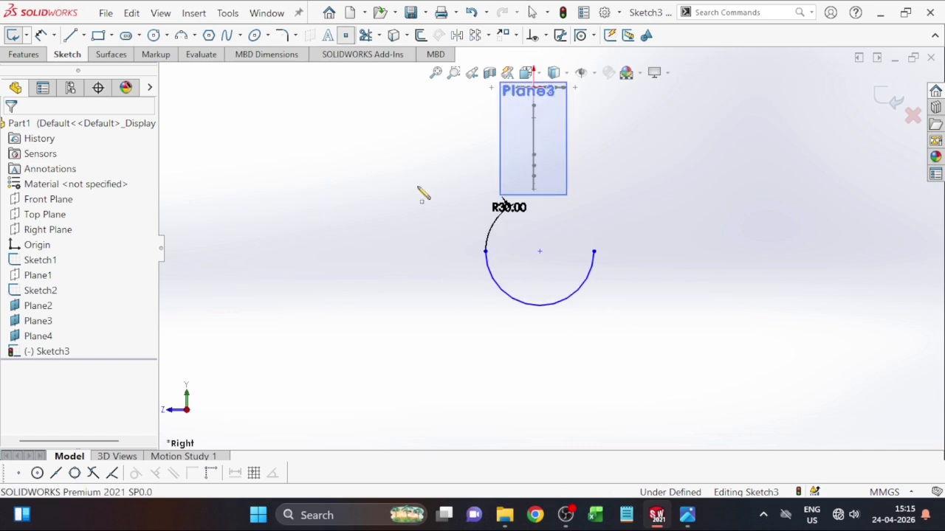
pyautogui.click(540, 306)
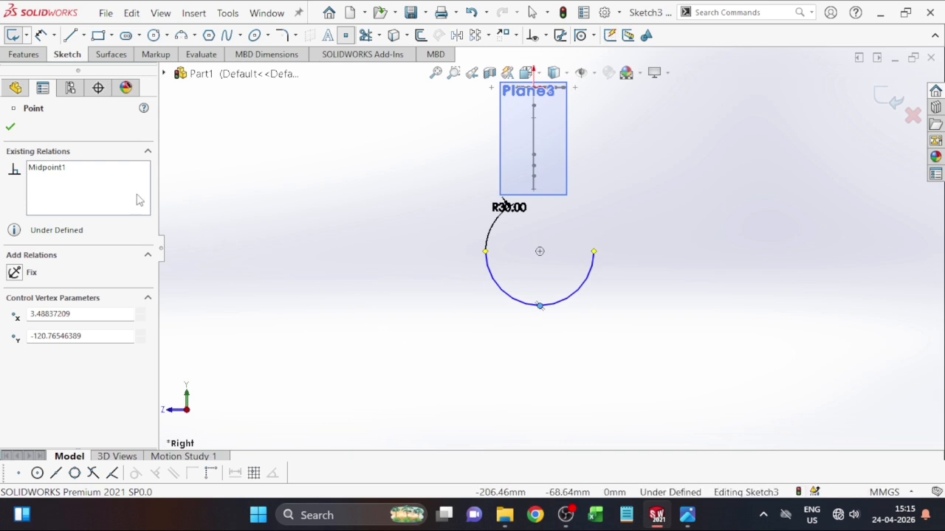
pyautogui.click(11, 129)
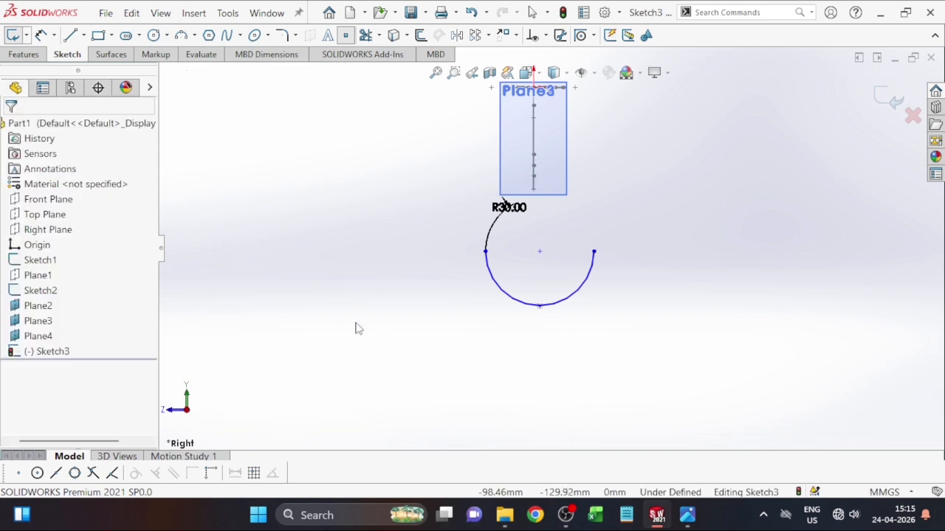
# Step: Add a pierce relation between the section arc's midpoint and the bowl curve of the spoon's side profile
pyautogui.moveTo(416, 327); pyautogui.dragTo(541, 296, button='middle')
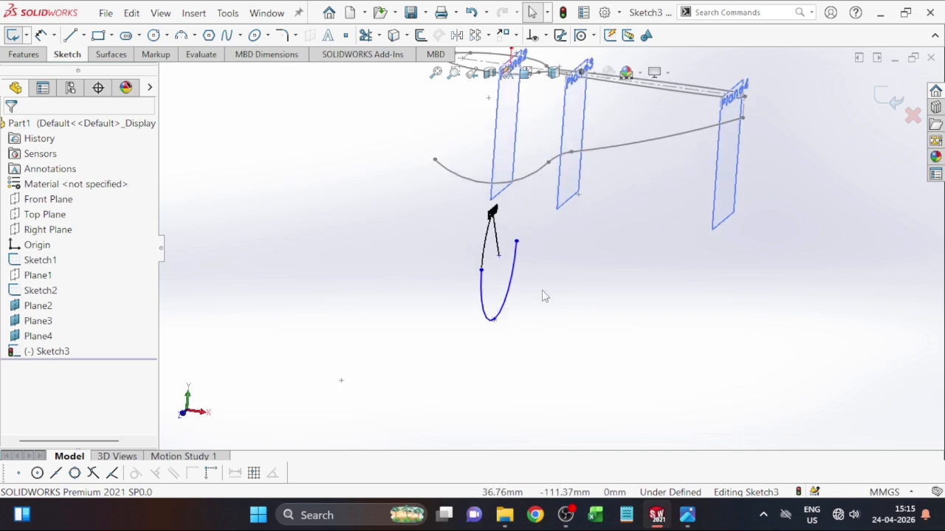
pyautogui.click(495, 320)
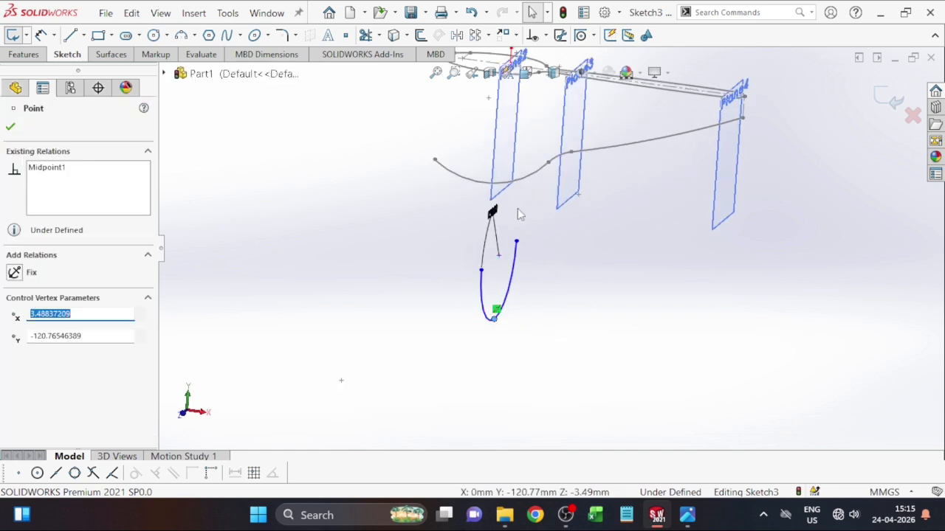
pyautogui.keyDown('ctrl'); pyautogui.click(514, 183); pyautogui.keyUp('ctrl')
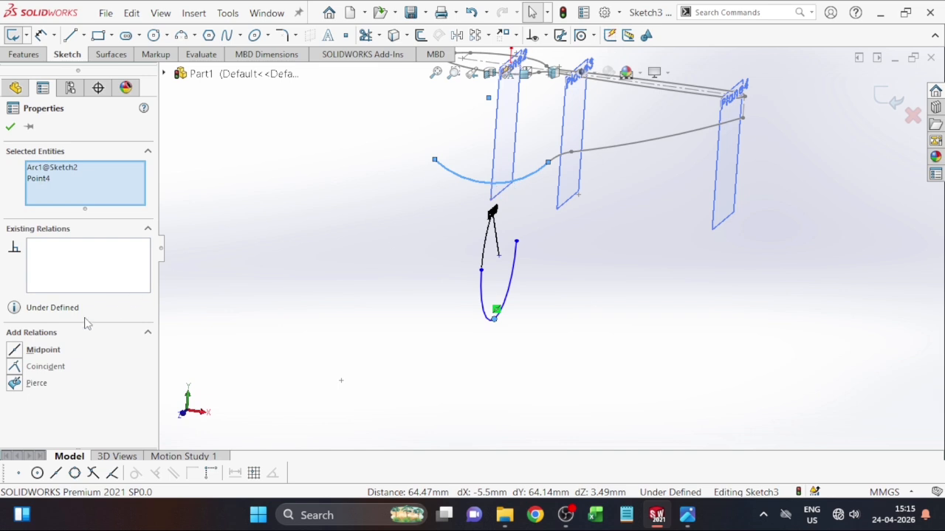
pyautogui.click(14, 383)
pyautogui.click(620, 327)
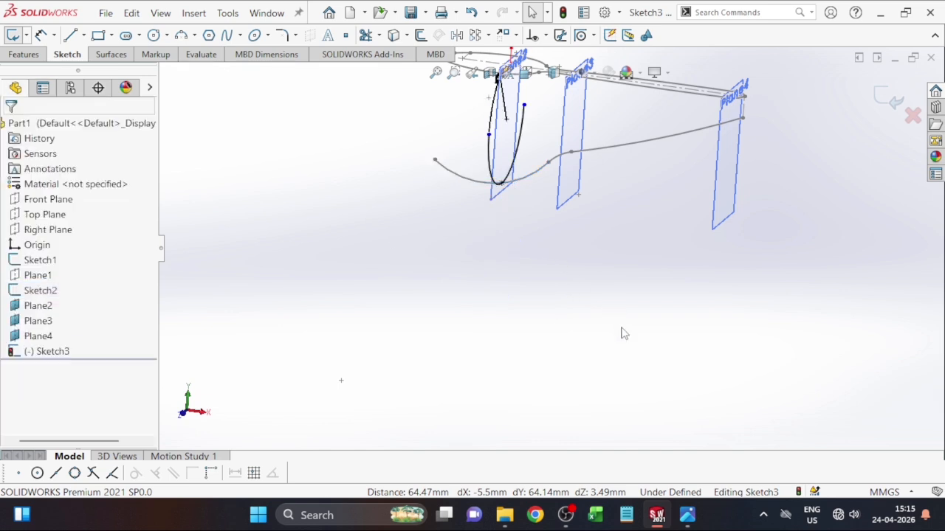
pyautogui.scroll(1, 598, 361)
pyautogui.moveTo(598, 361)
pyautogui.mouseDown(button='middle')
pyautogui.moveTo(554, 367)
pyautogui.moveTo(575, 288)
pyautogui.moveTo(567, 293)
pyautogui.mouseUp(button='middle')
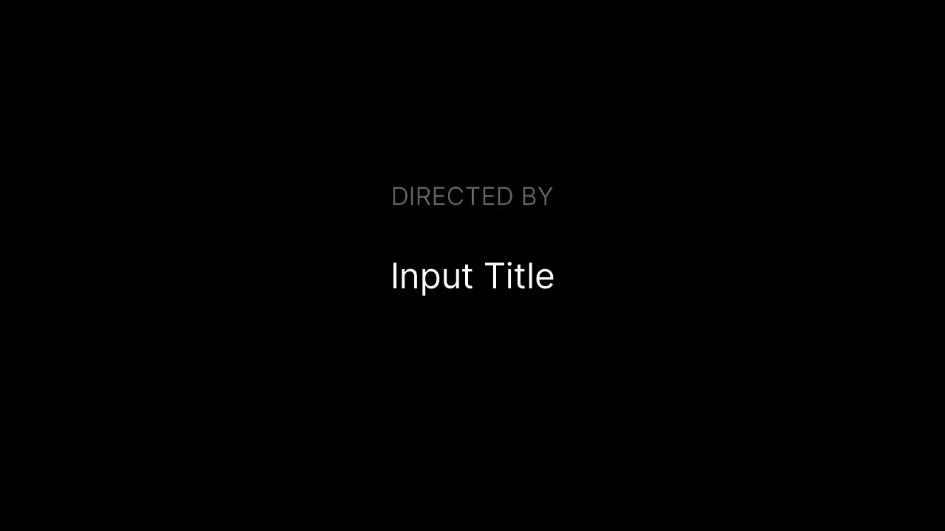